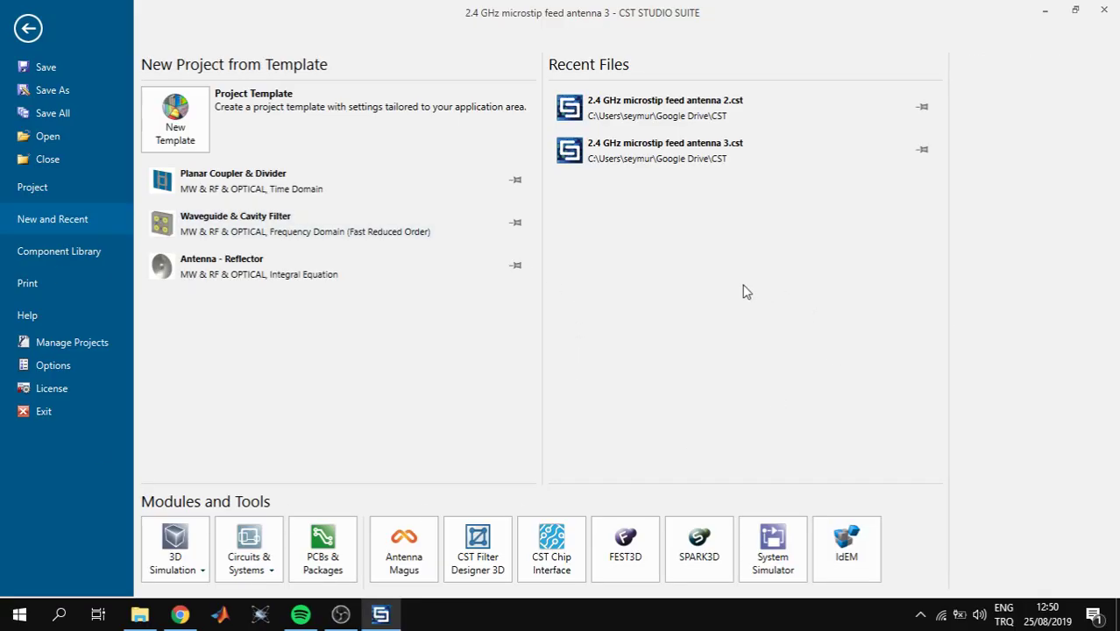
Start a new Microwaves & RF/Optical project template for planar antennas, using the Time Domain solver and mm, GHz, ns and Kelvin units.
{"action": "left_click", "coordinate": [172, 131]}
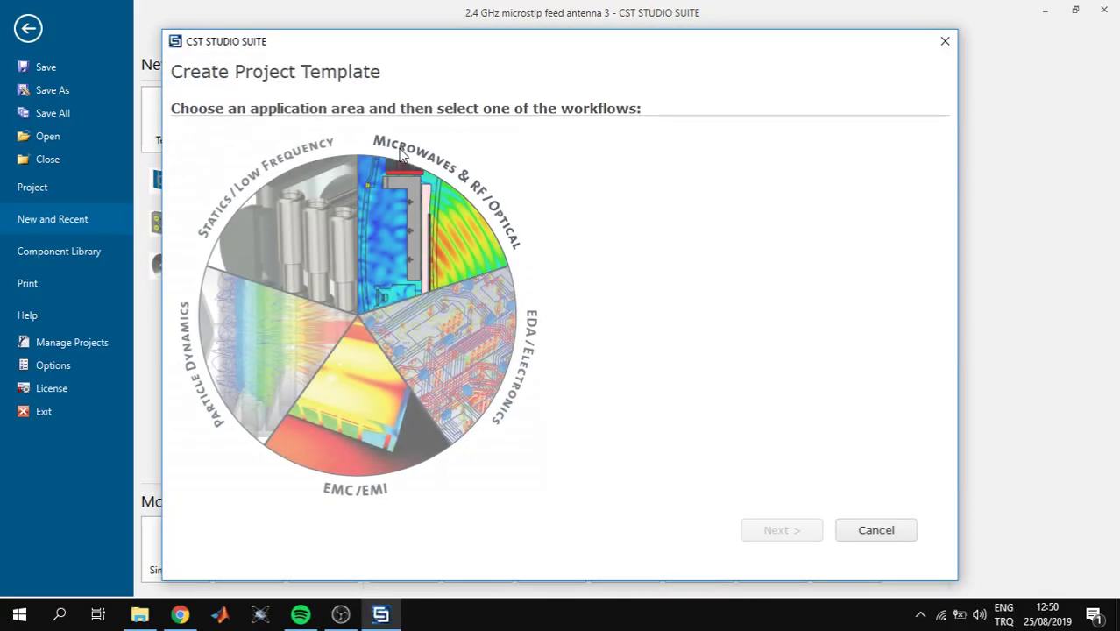
{"action": "left_click", "coordinate": [412, 235]}
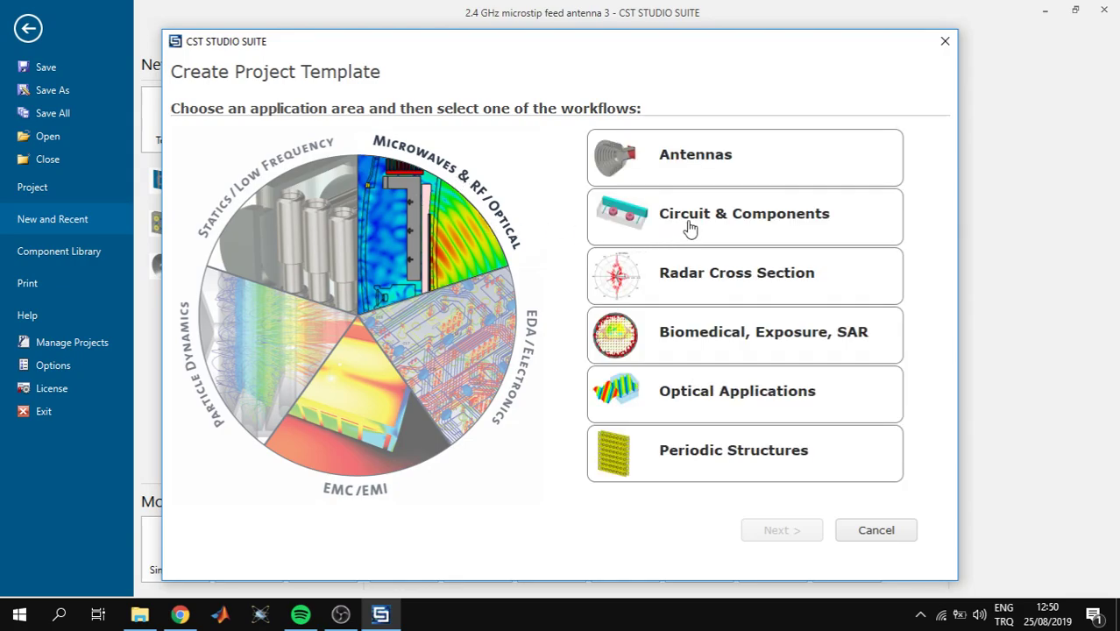
{"action": "left_click", "coordinate": [719, 151]}
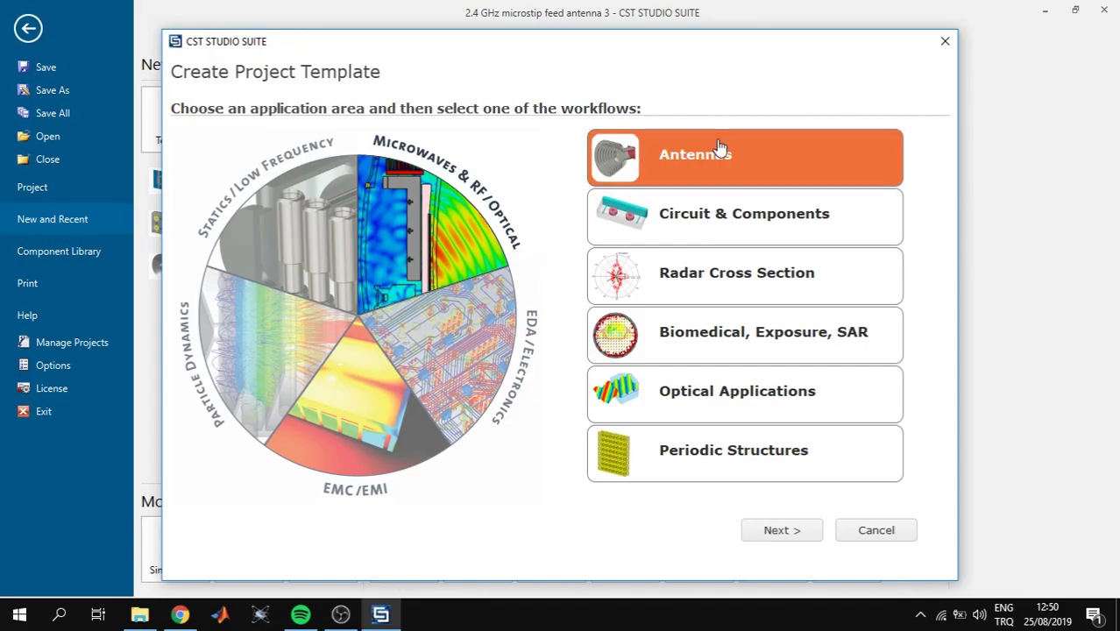
{"action": "left_click", "coordinate": [783, 531]}
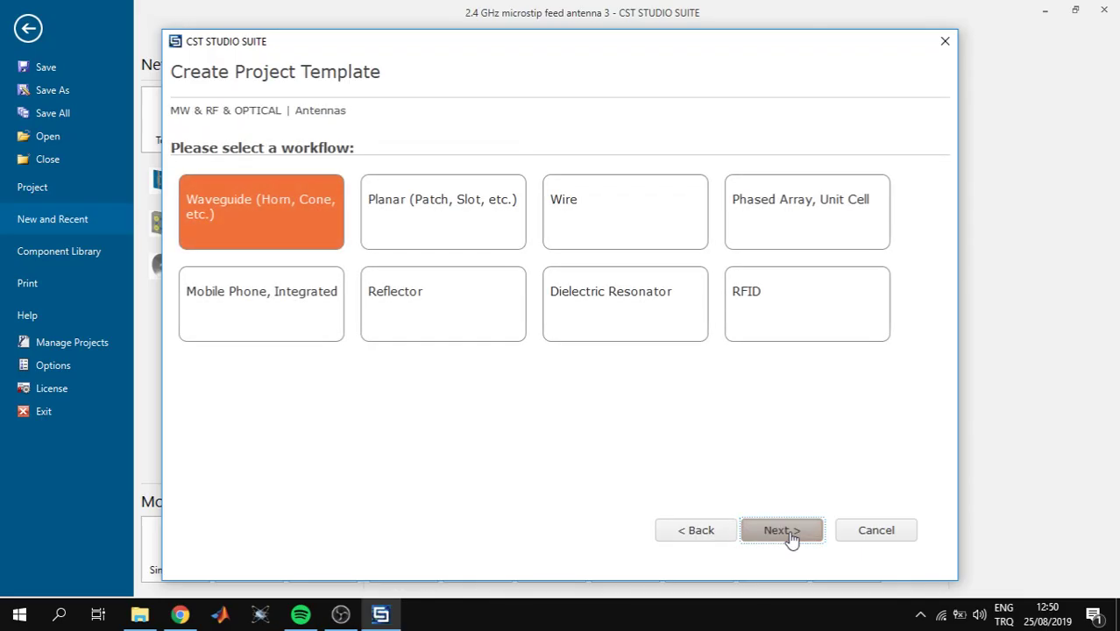
{"action": "left_click", "coordinate": [470, 215]}
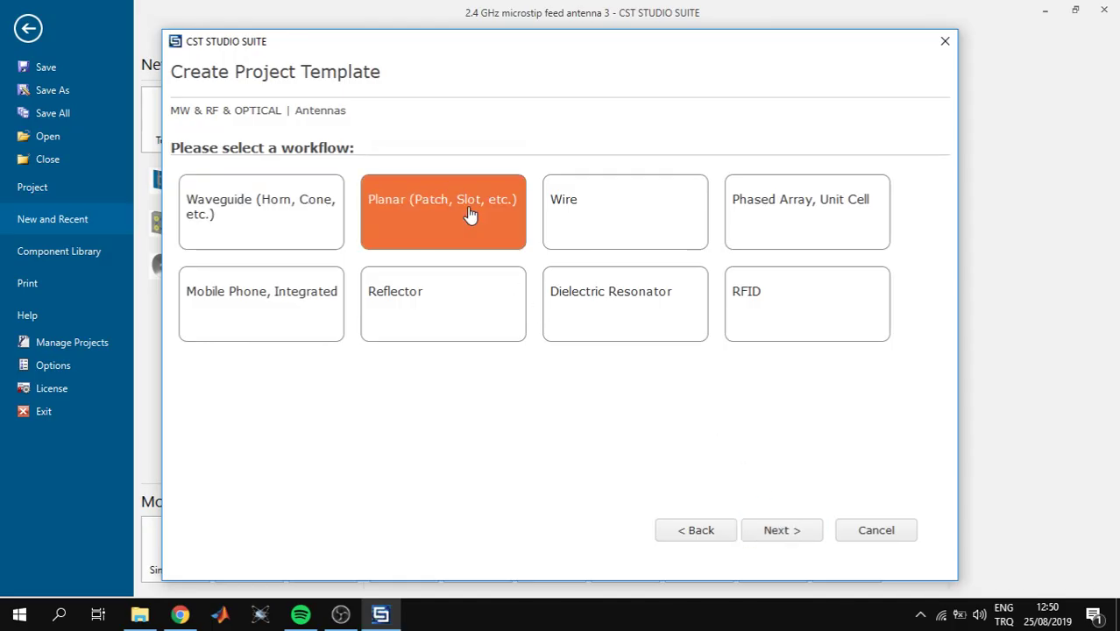
{"action": "left_click", "coordinate": [778, 536]}
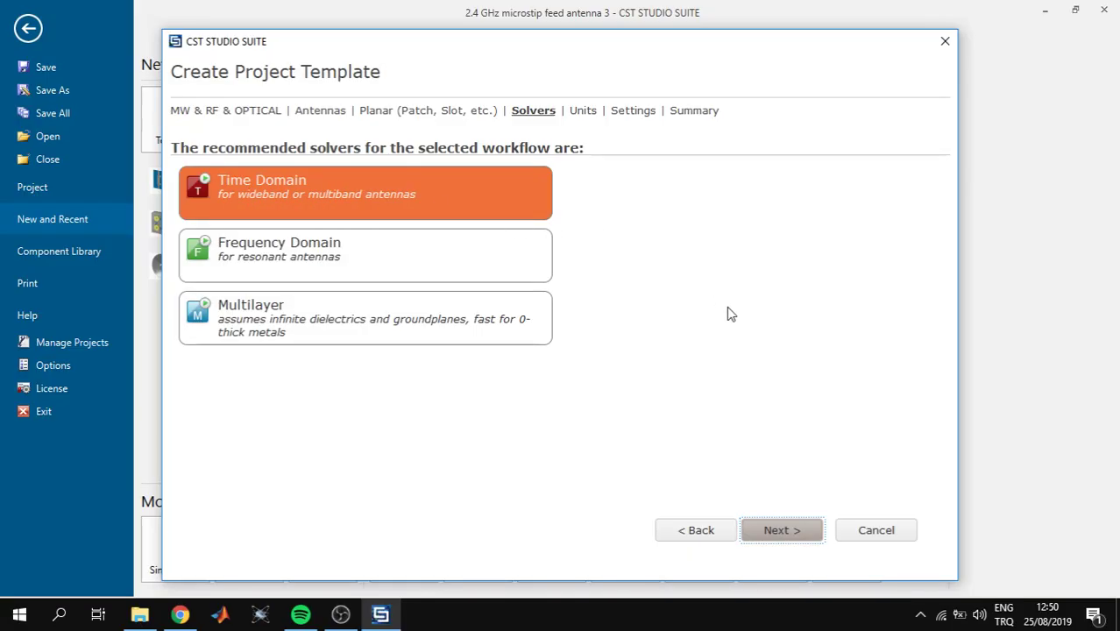
{"action": "left_click", "coordinate": [787, 538]}
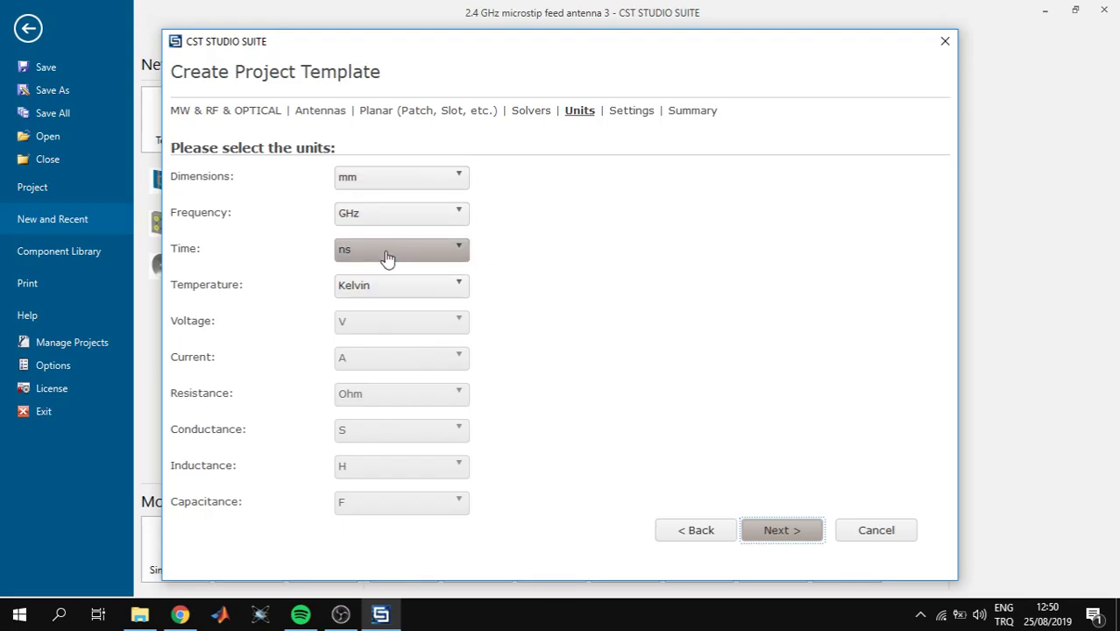
{"action": "left_click", "coordinate": [793, 536]}
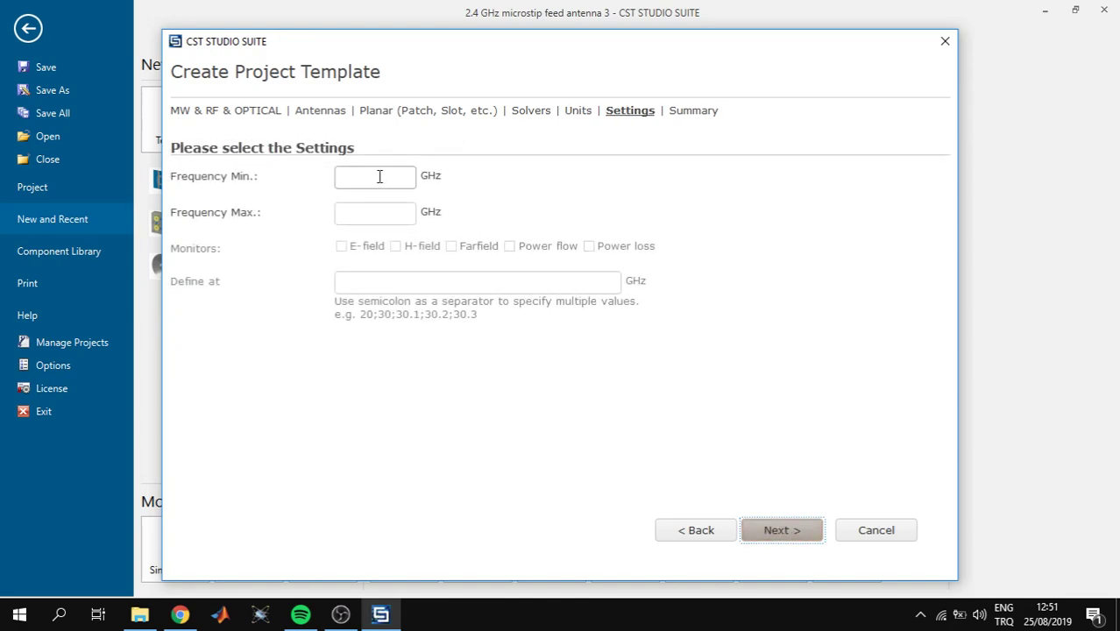
Set the template's frequency range from 2 to 2.8 GHz and enable E-field and Farfield monitors at 2;2.4;2.8 GHz.
{"action": "left_click", "coordinate": [379, 177]}
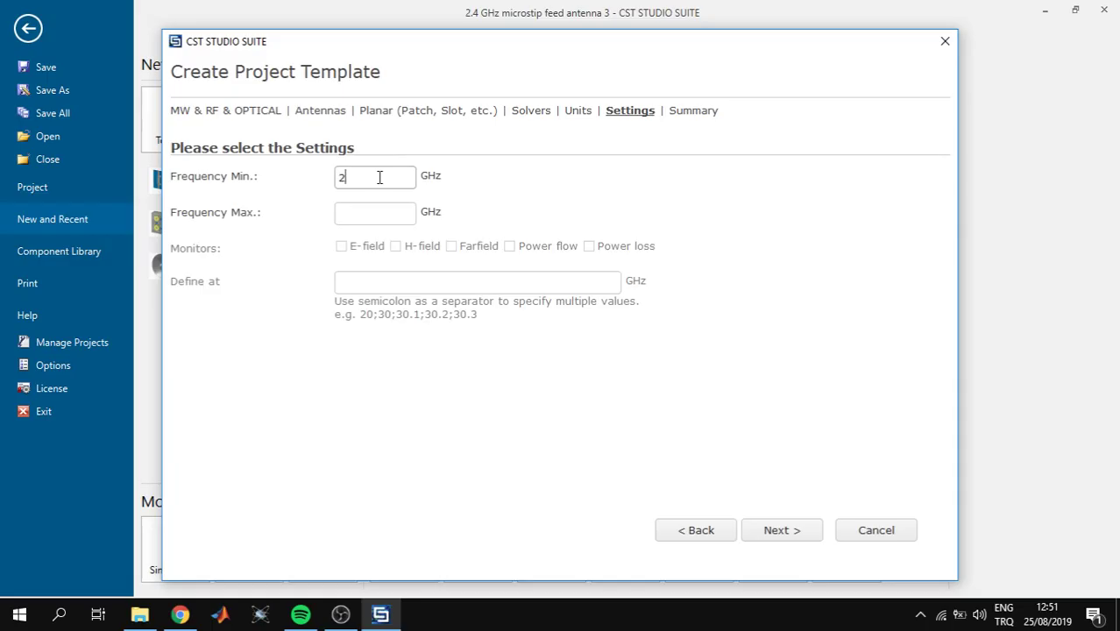
{"action": "left_click", "coordinate": [385, 215]}
{"action": "type", "text": "2.8"}
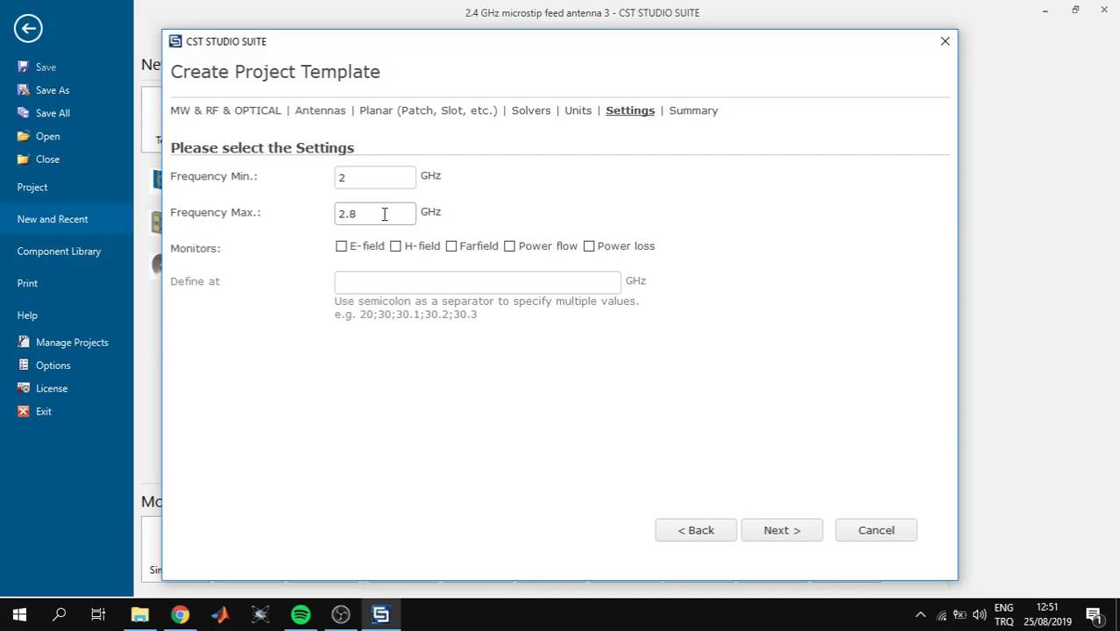
{"action": "left_click", "coordinate": [342, 248]}
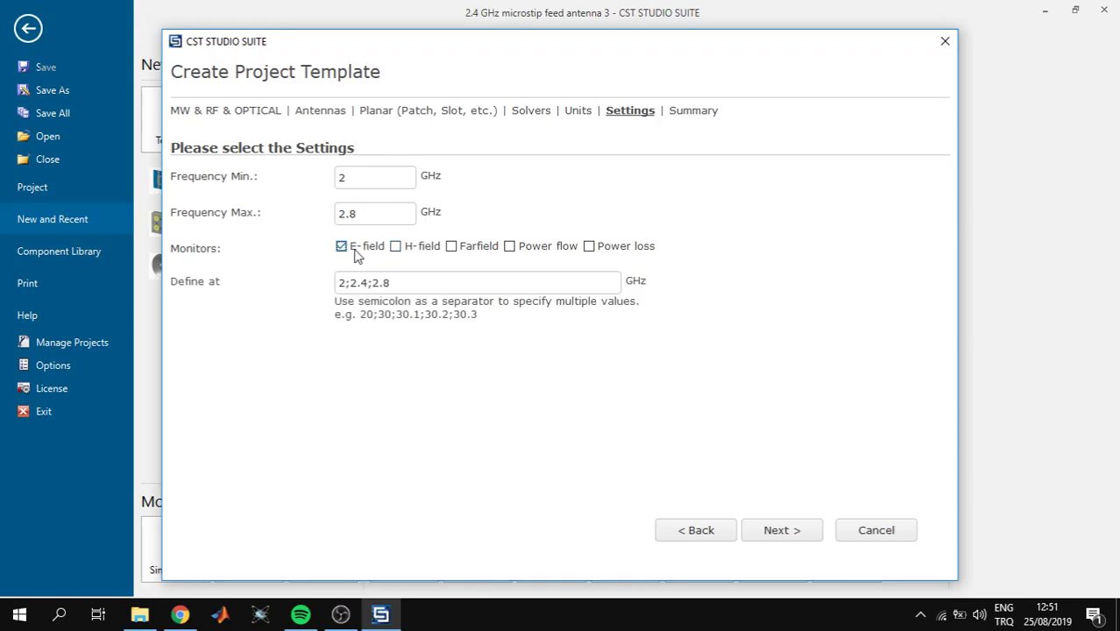
{"action": "left_click", "coordinate": [452, 246]}
{"action": "left_click", "coordinate": [801, 535]}
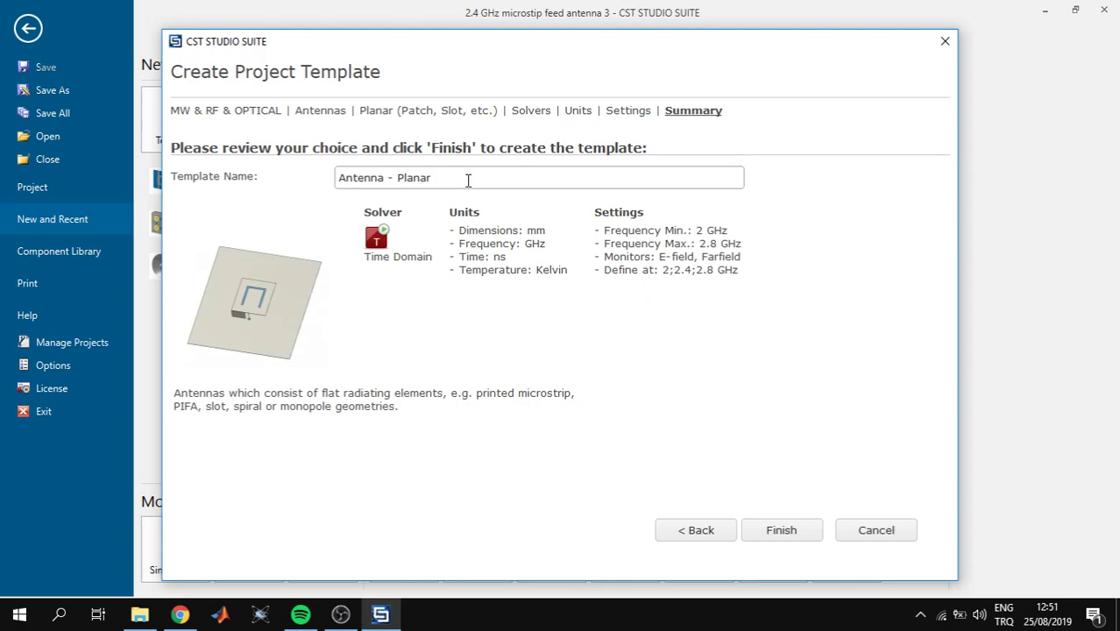
Name the template "2.4 GHz Patch Antenna" and create the project from it.
{"action": "left_click_drag", "start_coordinate": [465, 180], "coordinate": [313, 176]}
{"action": "type", "text": "2"}
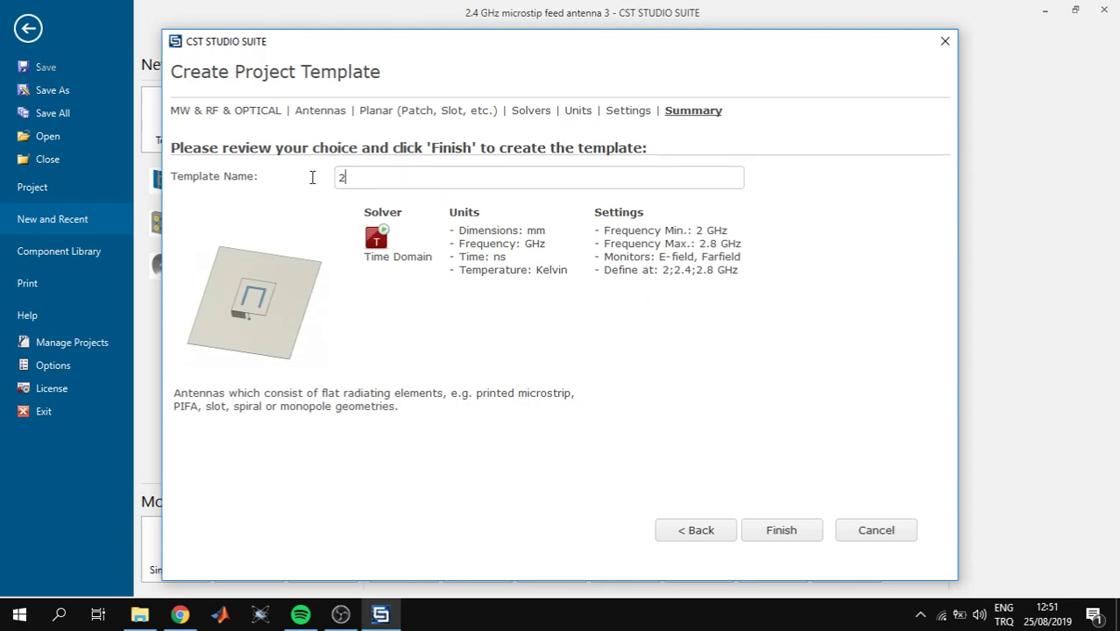
{"action": "type", "text": ".4 GHz Patch Antenna"}
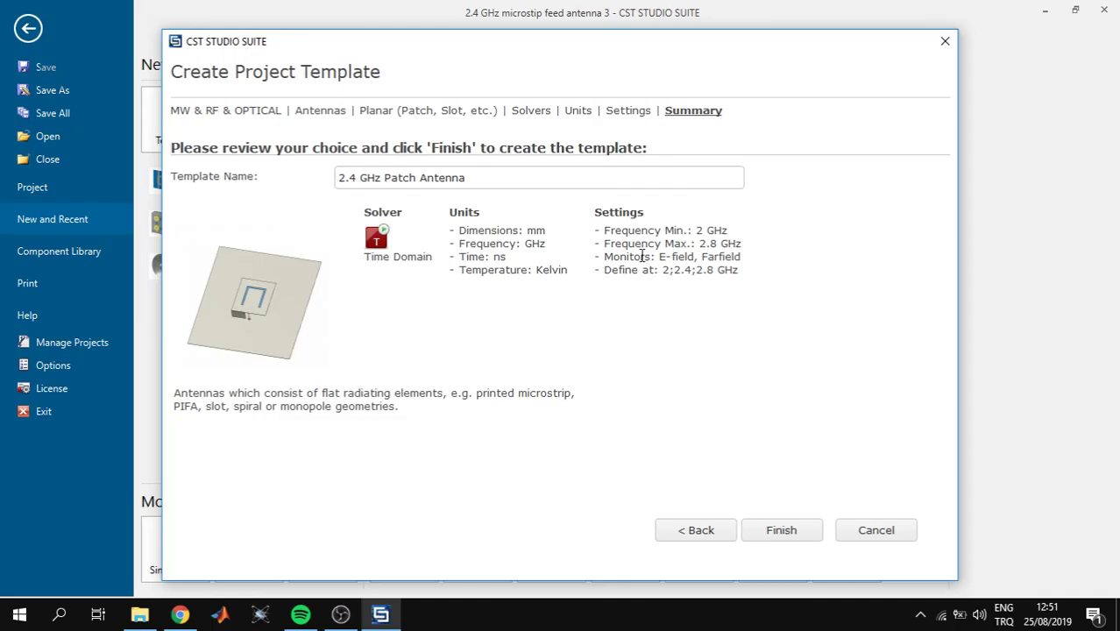
{"action": "left_click", "coordinate": [790, 537]}
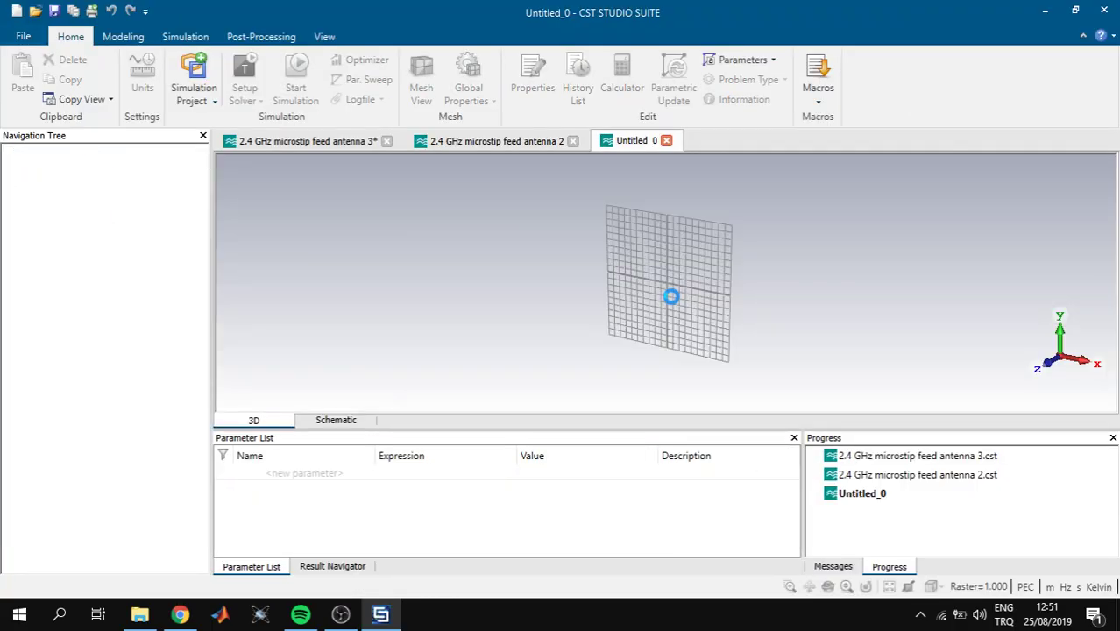
Examine the finished patch antenna model in the existing "2.4 GHz microstip feed antenna 3" project.
{"action": "left_click", "coordinate": [314, 143]}
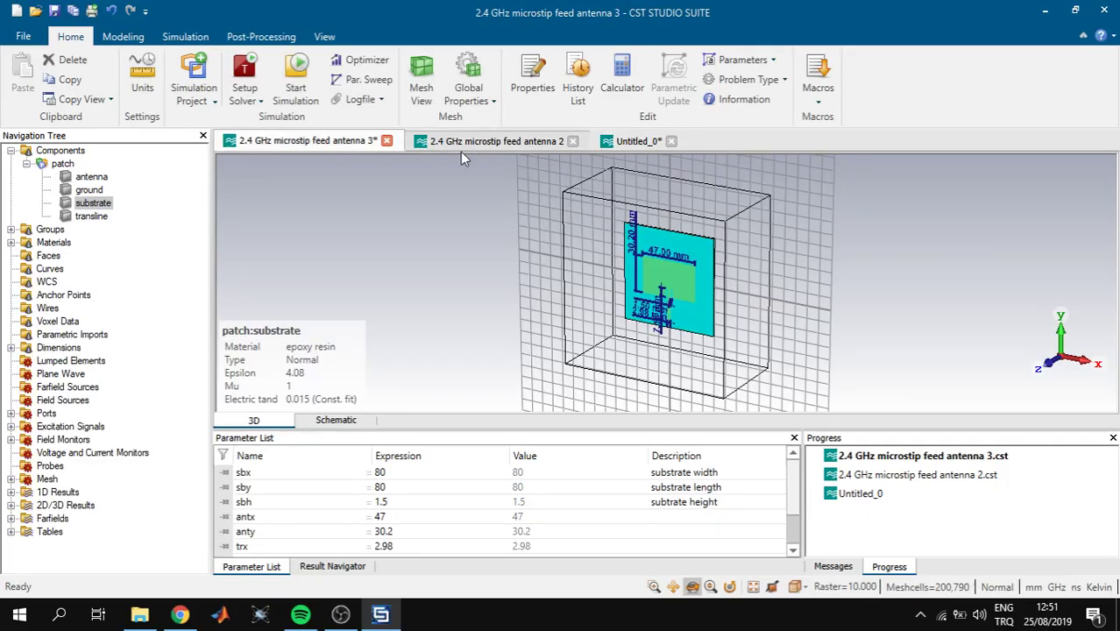
{"action": "left_click", "coordinate": [59, 151]}
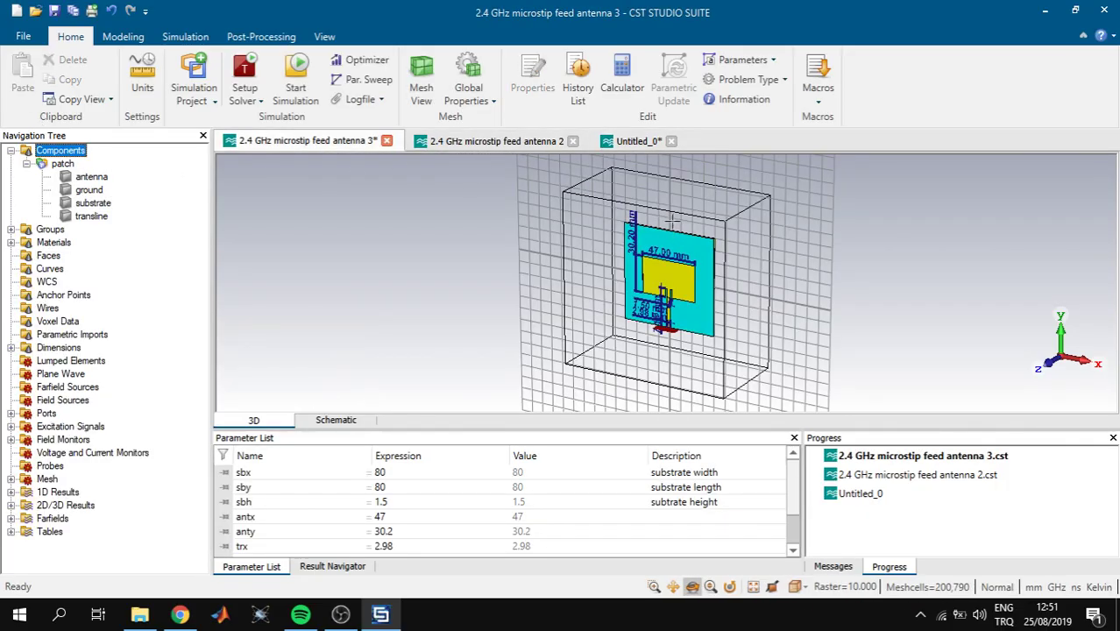
{"action": "scroll", "coordinate": [653, 238], "scroll_direction": "up", "scroll_amount": 2}
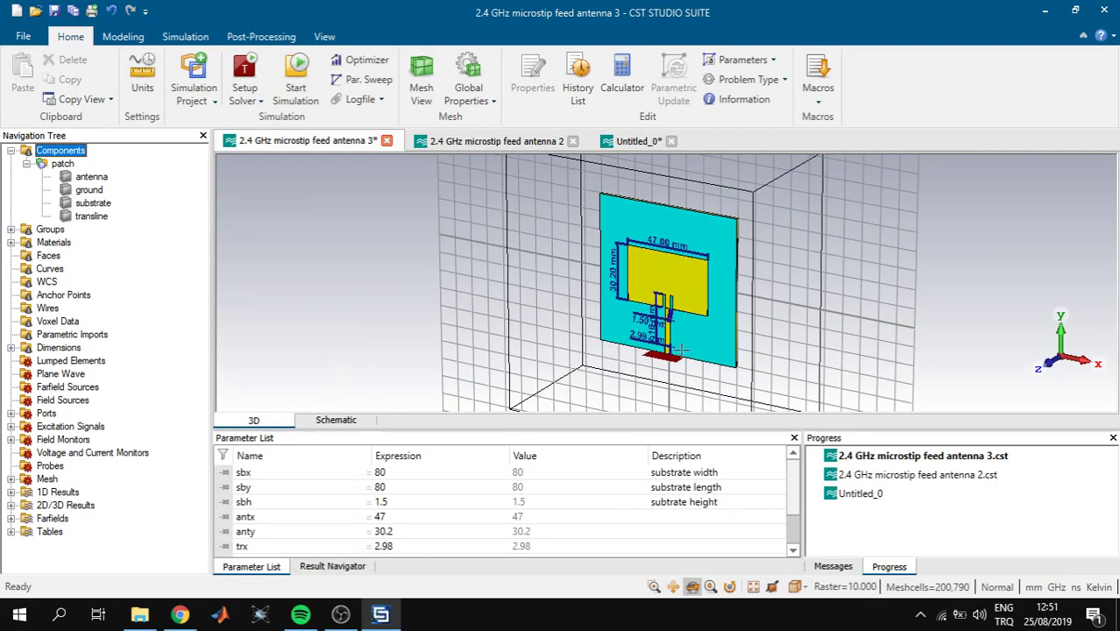
Return to the new untitled project and save it on the Desktop as "2.4 ghz patch v1".
{"action": "left_click", "coordinate": [637, 141]}
{"action": "left_click", "coordinate": [53, 11]}
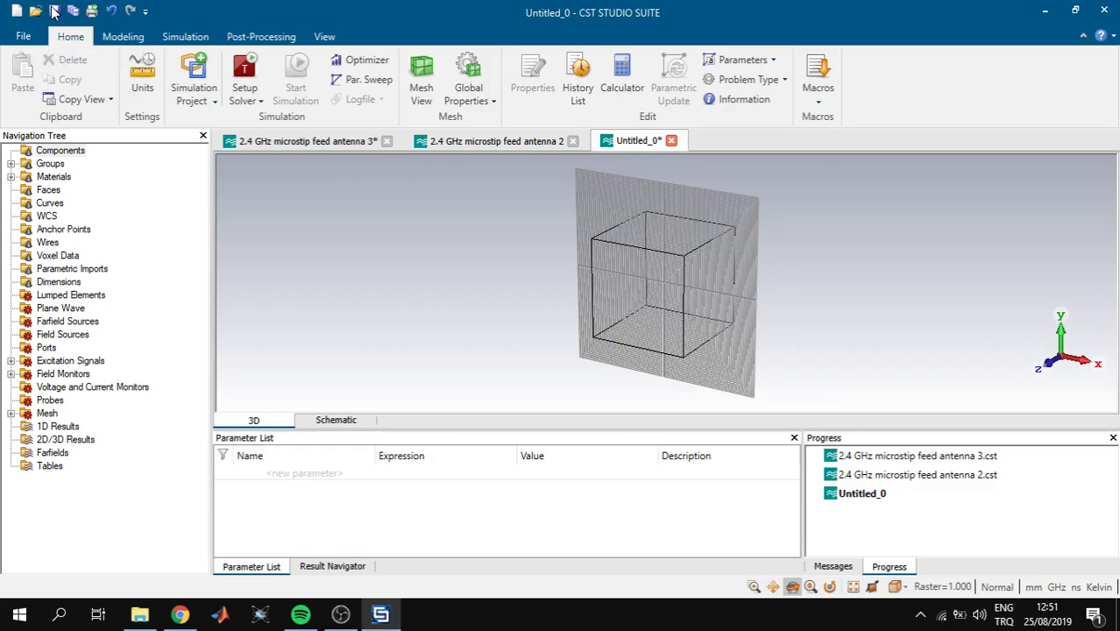
{"action": "left_click", "coordinate": [297, 255]}
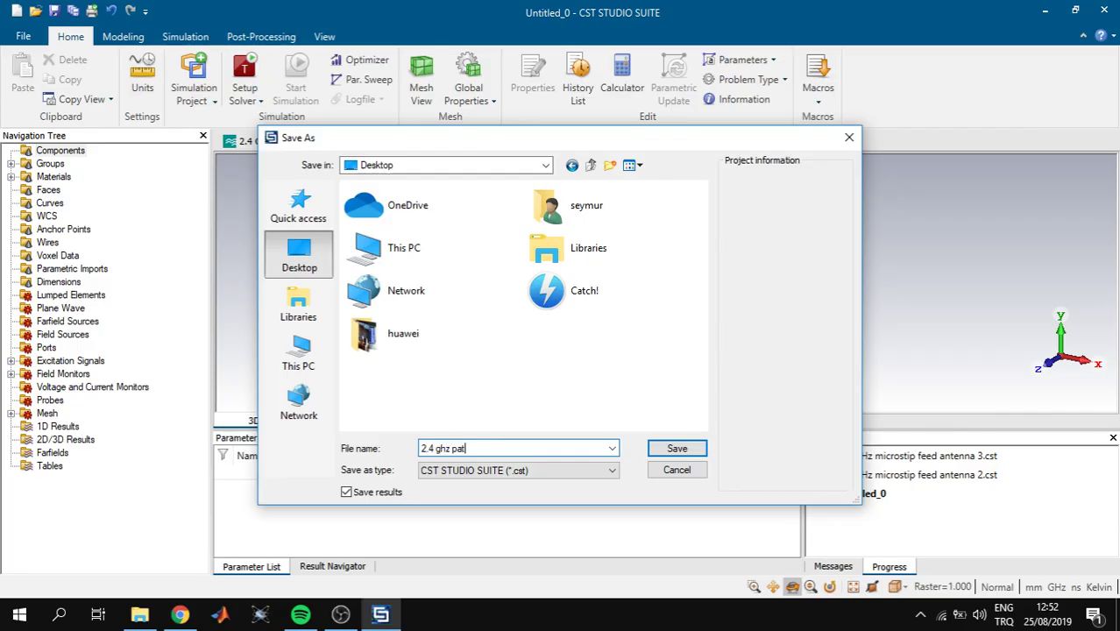
{"action": "type", "text": "v1"}
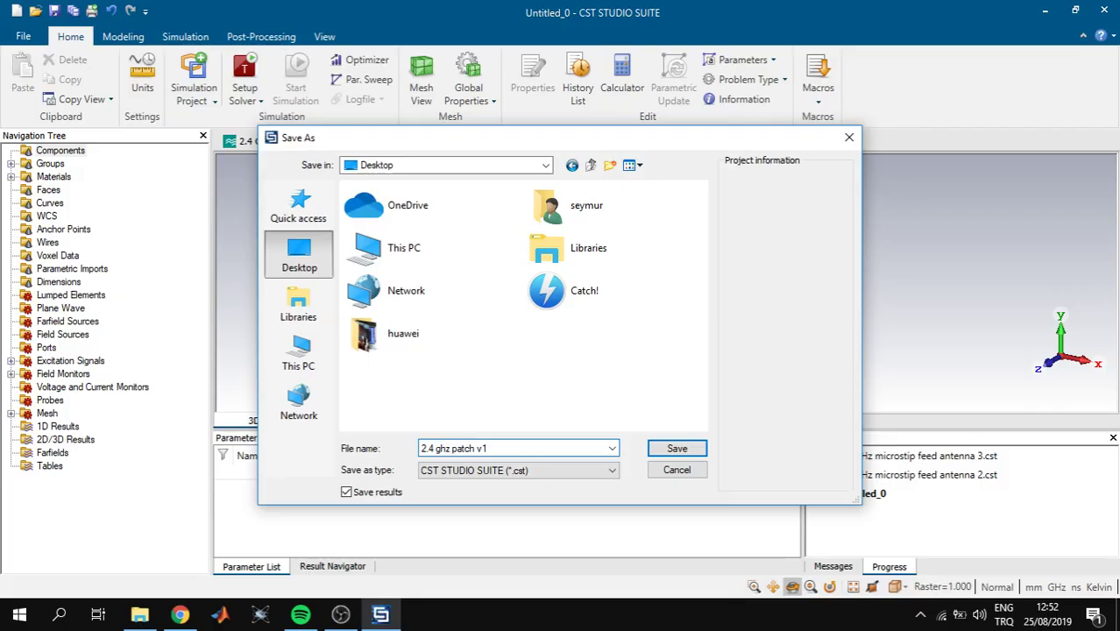
{"action": "key", "text": "Return"}
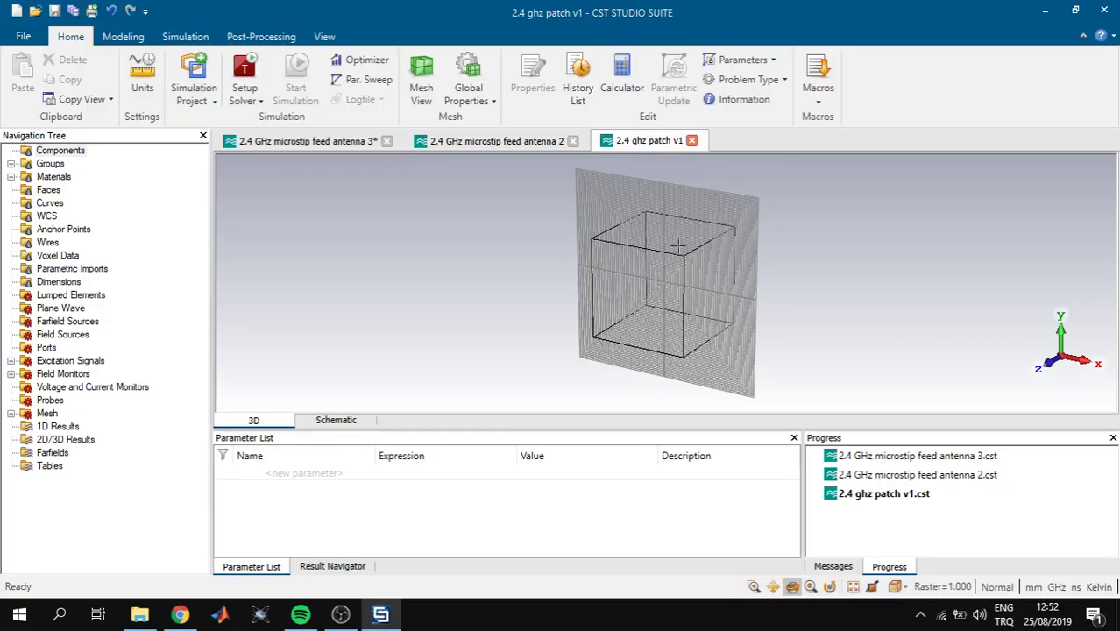
Begin a brick defined by numeric coordinates and assign it to a component named "patch".
{"action": "left_click", "coordinate": [124, 40]}
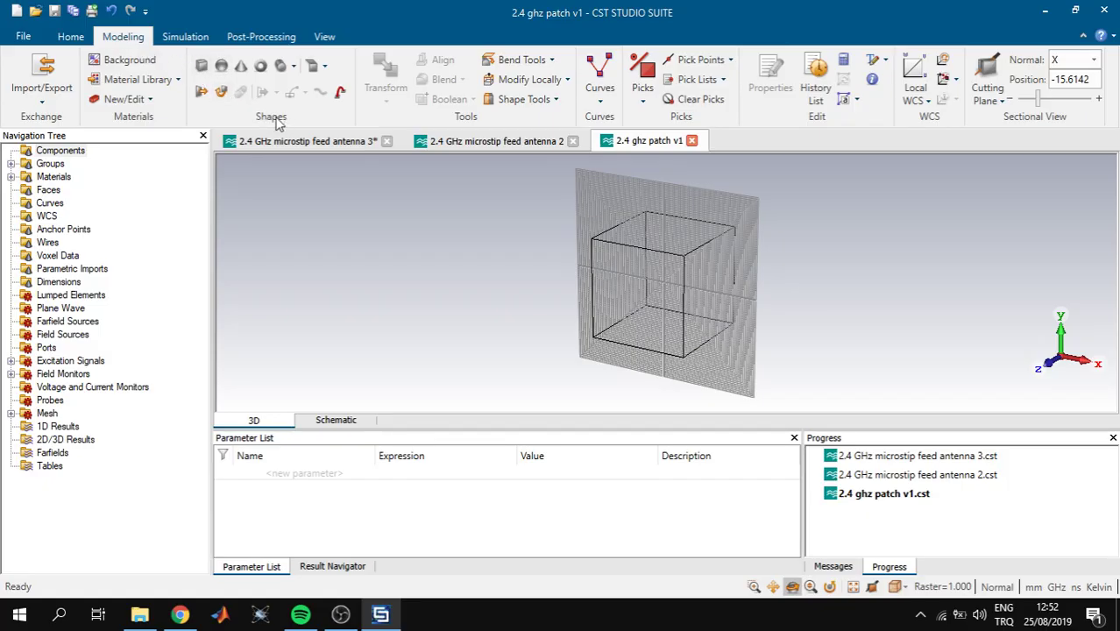
{"action": "left_click", "coordinate": [204, 68]}
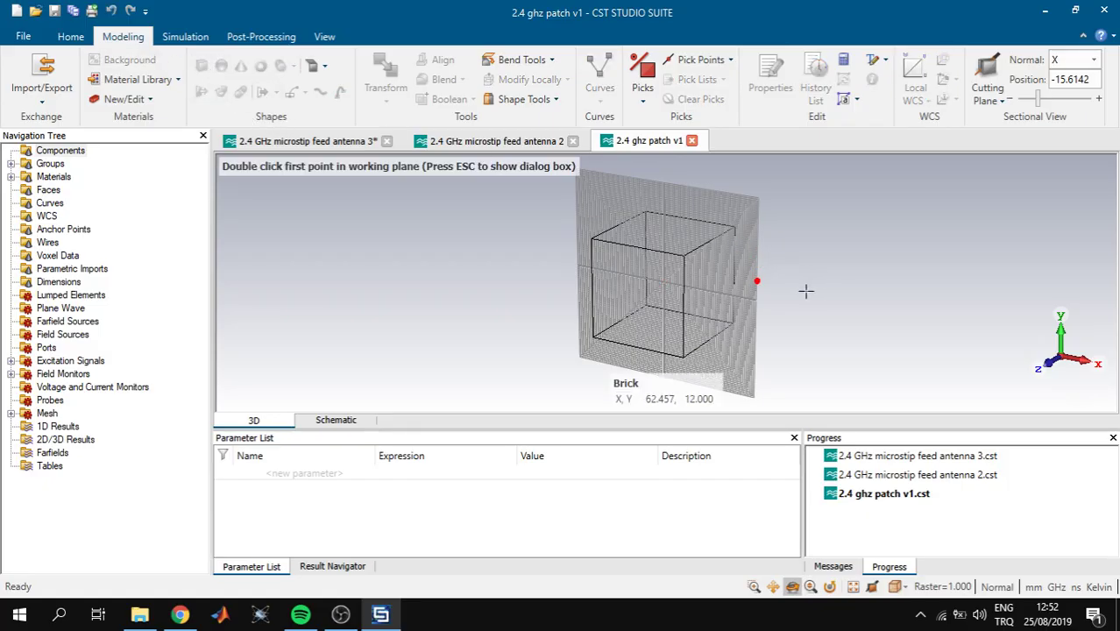
{"action": "key", "text": "Escape"}
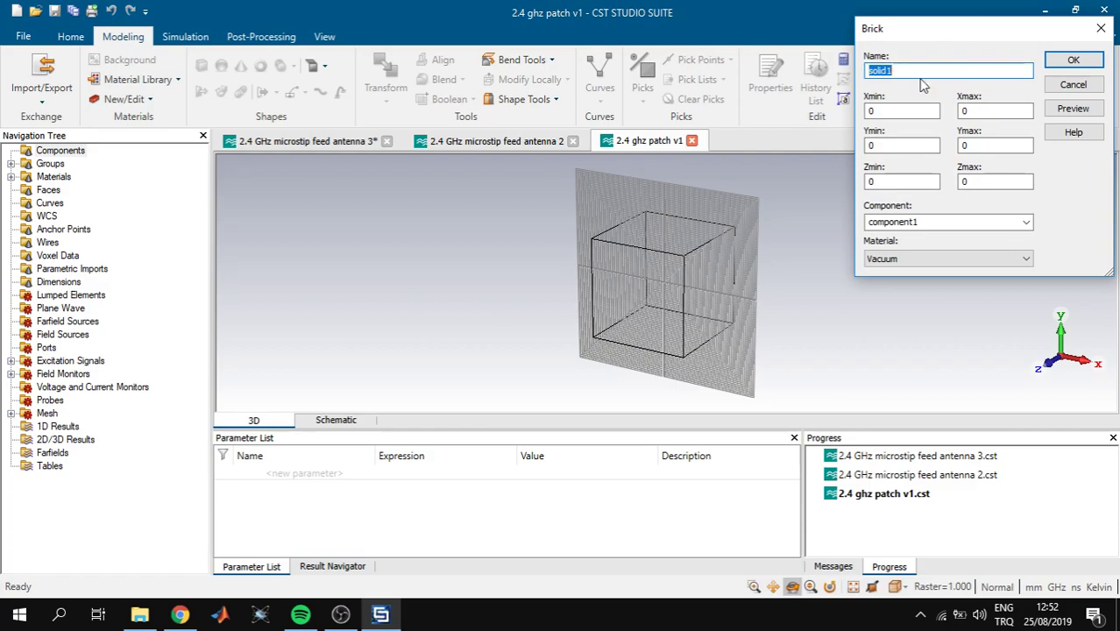
{"action": "left_click", "coordinate": [939, 225]}
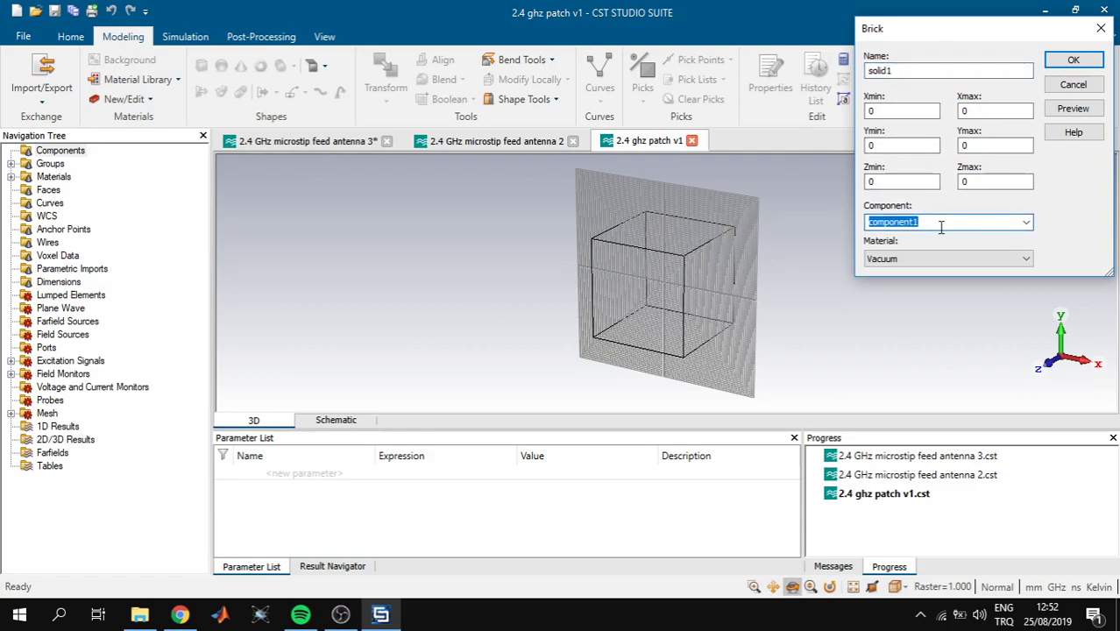
{"action": "type", "text": "patch"}
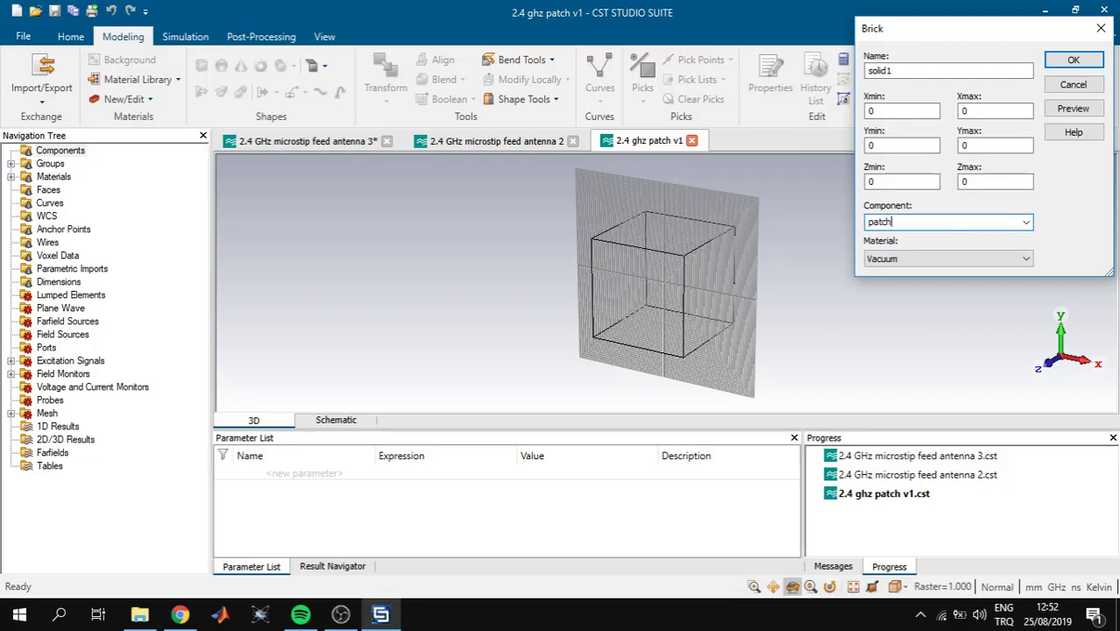
Load Copper (annealed) from the material library as the brick's material.
{"action": "left_click", "coordinate": [934, 260]}
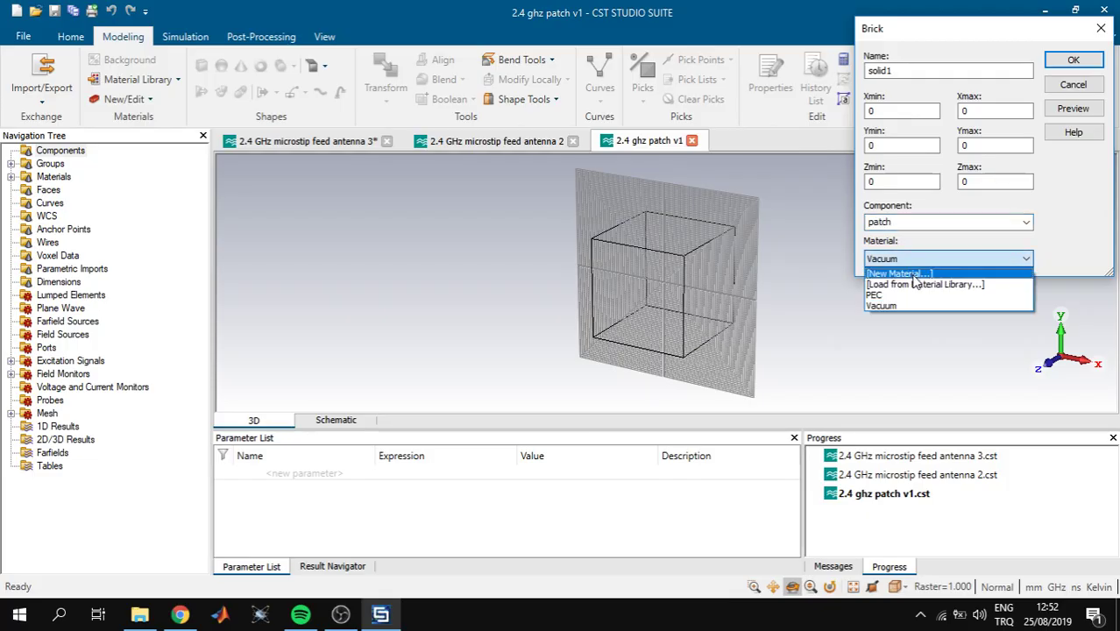
{"action": "left_click", "coordinate": [916, 286]}
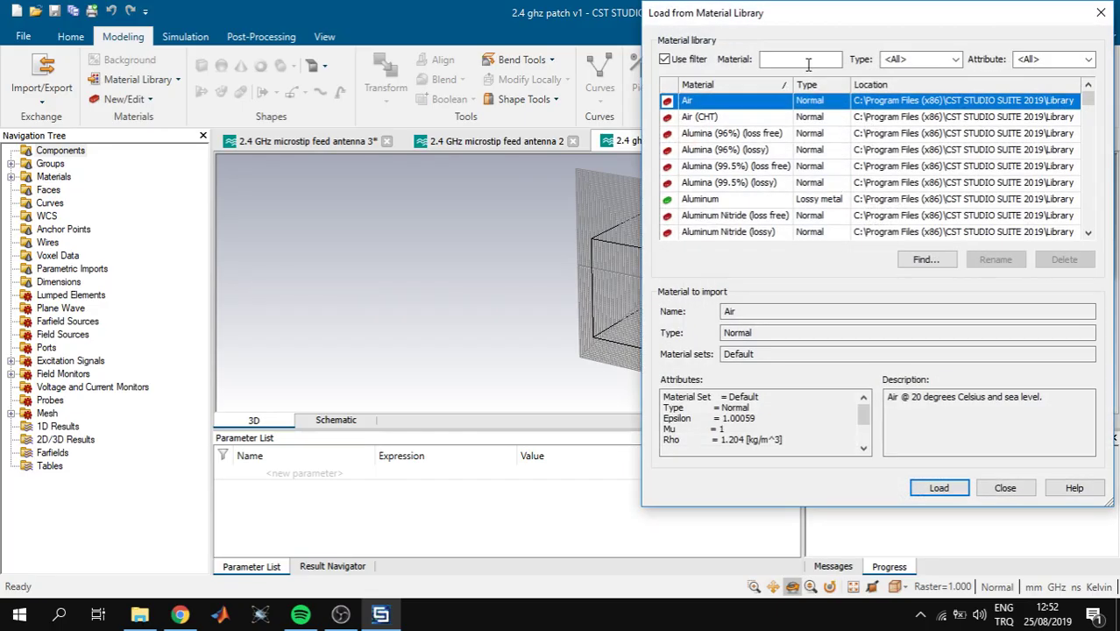
{"action": "left_click", "coordinate": [808, 60]}
{"action": "type", "text": "copper"}
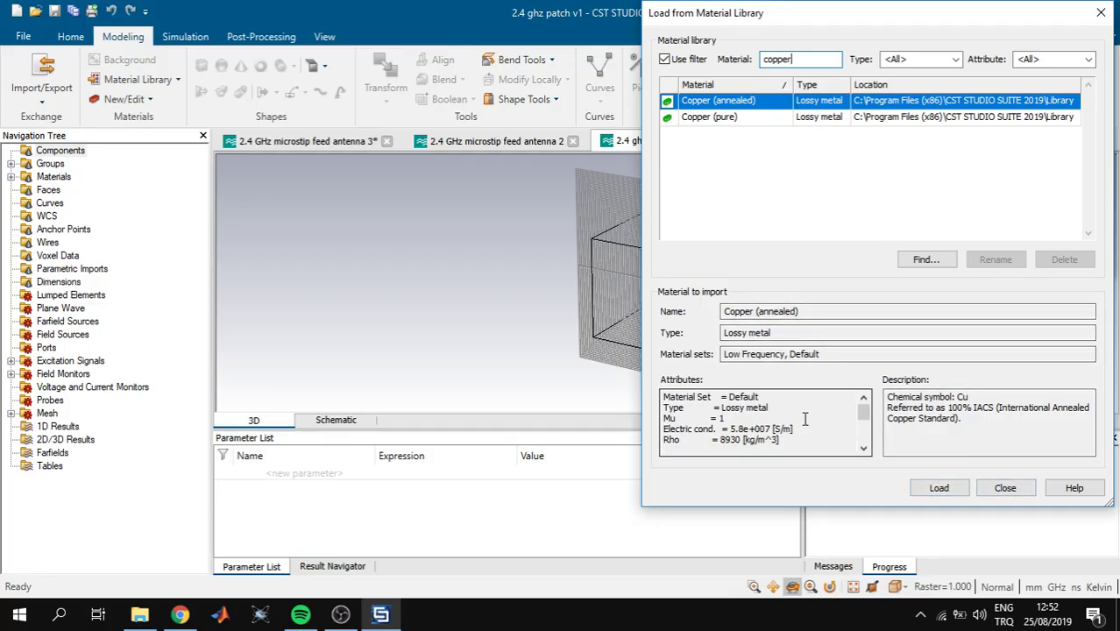
{"action": "scroll", "coordinate": [804, 421], "scroll_direction": "down", "scroll_amount": 3}
{"action": "scroll", "coordinate": [804, 421], "scroll_direction": "up", "scroll_amount": 3}
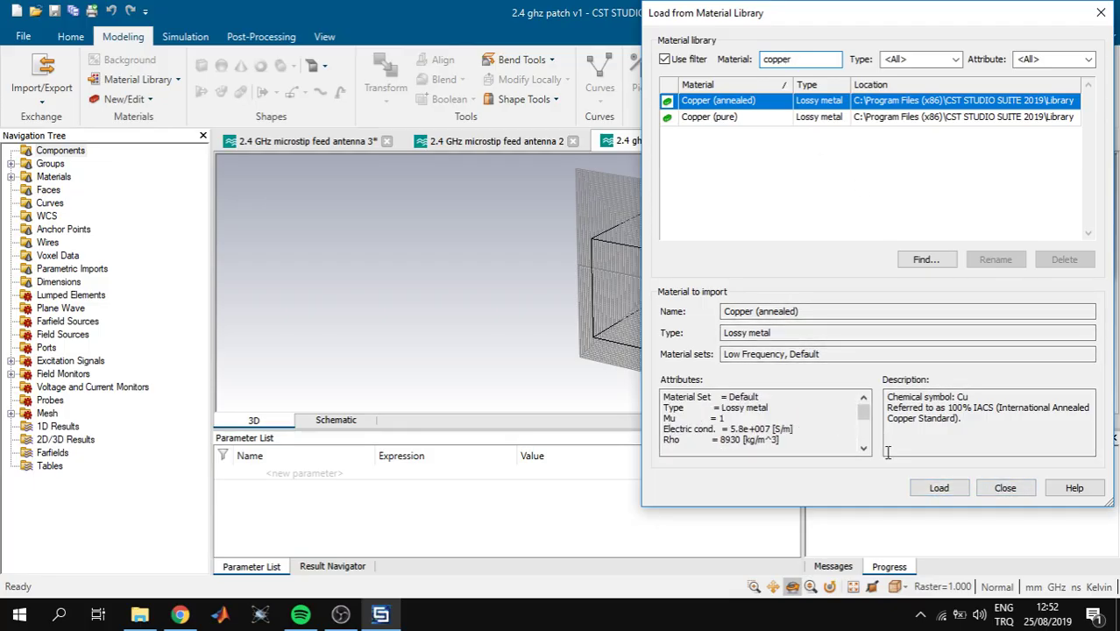
{"action": "left_click", "coordinate": [939, 488]}
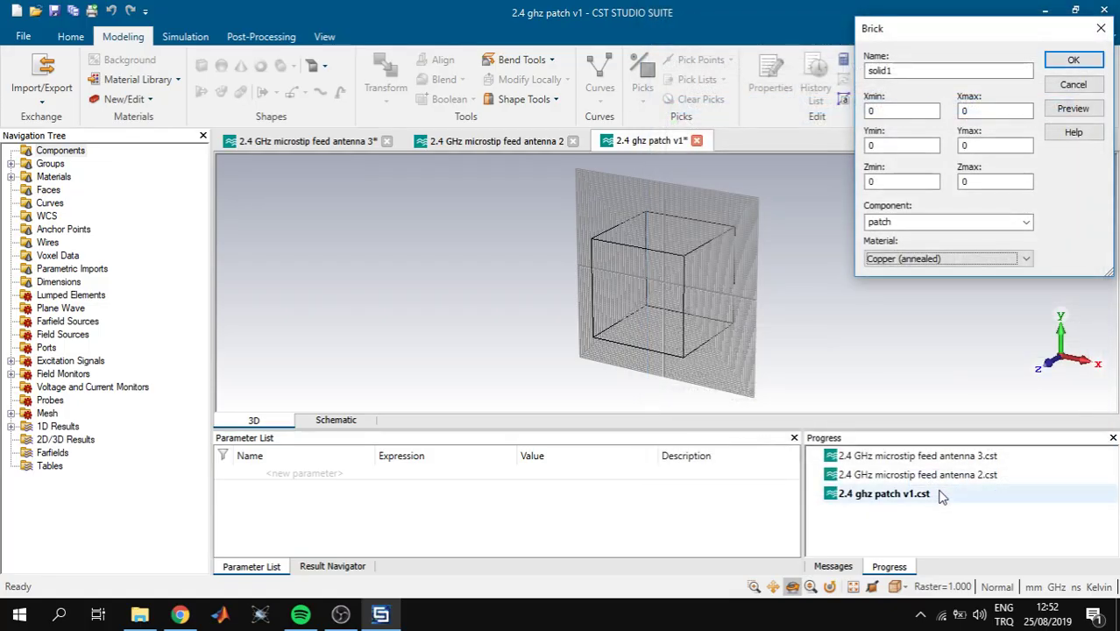
Name the brick "Ground".
{"action": "left_click", "coordinate": [912, 70]}
{"action": "double_click", "coordinate": [911, 70]}
{"action": "type", "text": "G"}
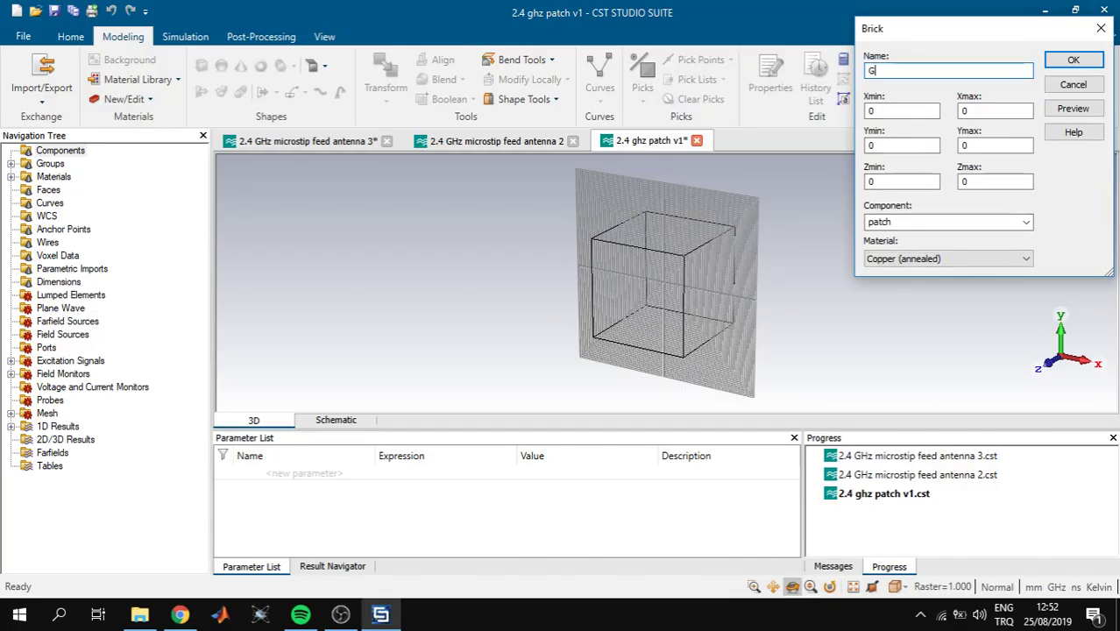
{"action": "type", "text": "round"}
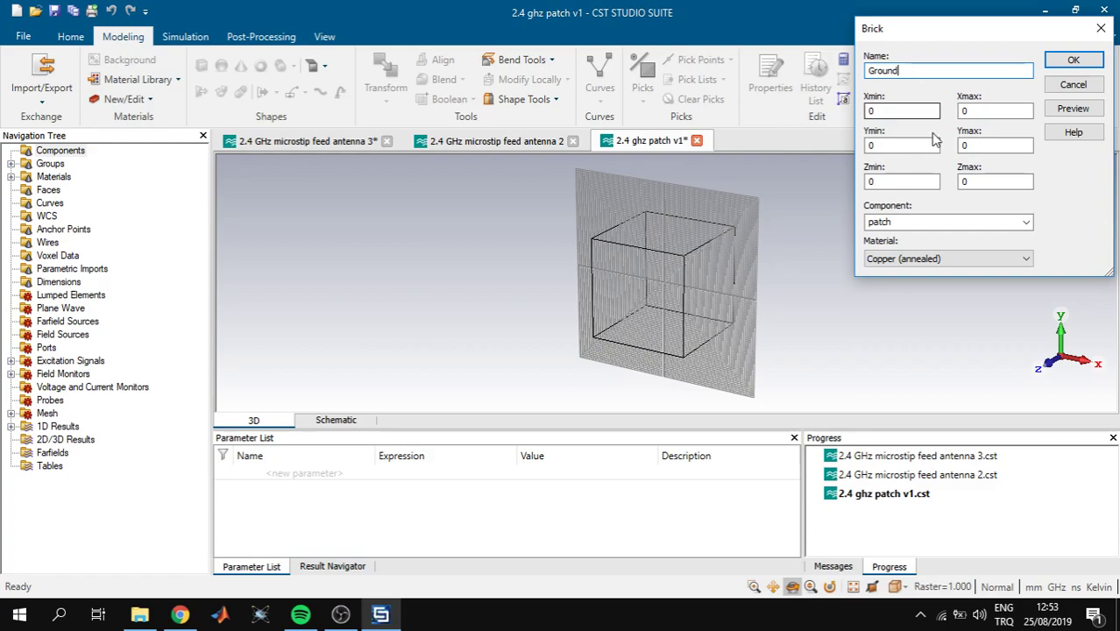
Set the Ground brick's X extent from -sbx/2 to sbx/2.
{"action": "left_click", "coordinate": [903, 112]}
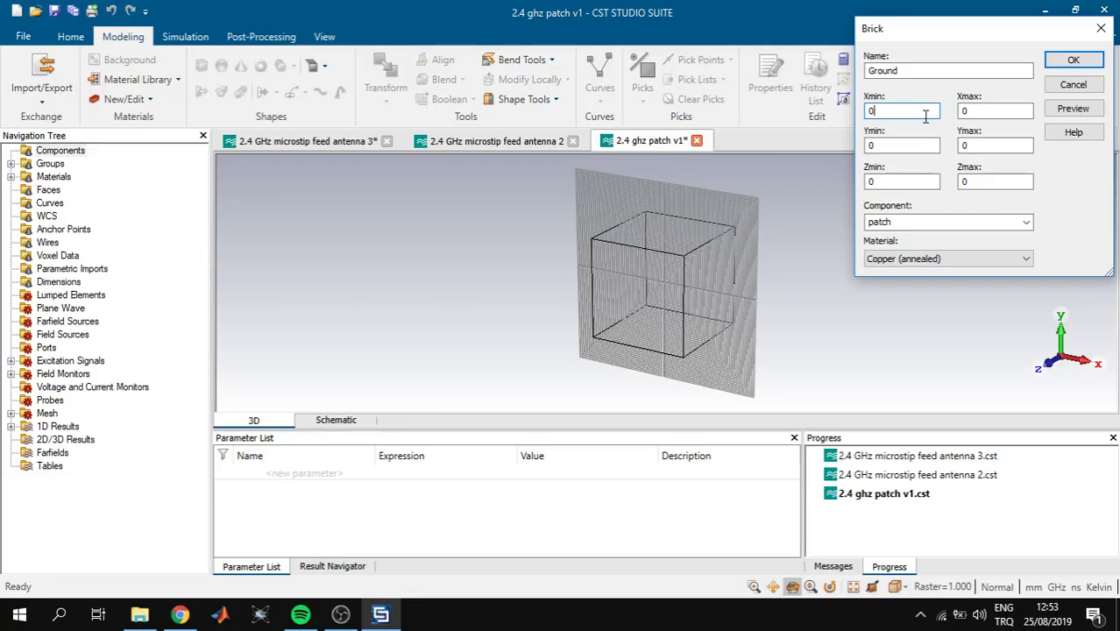
{"action": "type", "text": "-"}
{"action": "type", "text": "s"}
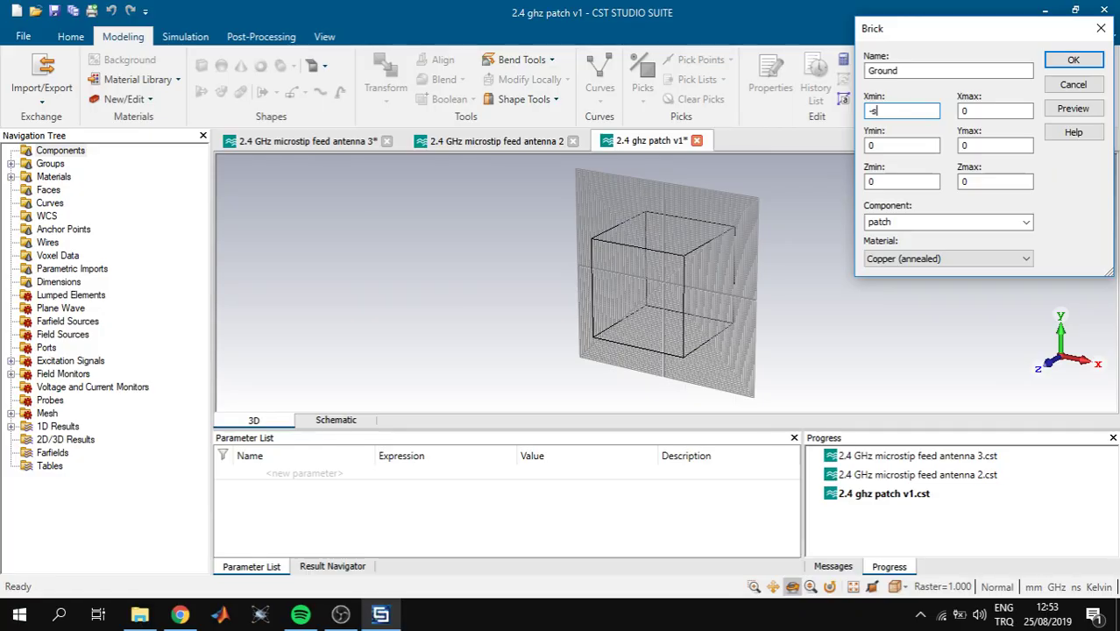
{"action": "type", "text": "bx/2"}
{"action": "key", "text": "Tab"}
{"action": "type", "text": "sbx/2"}
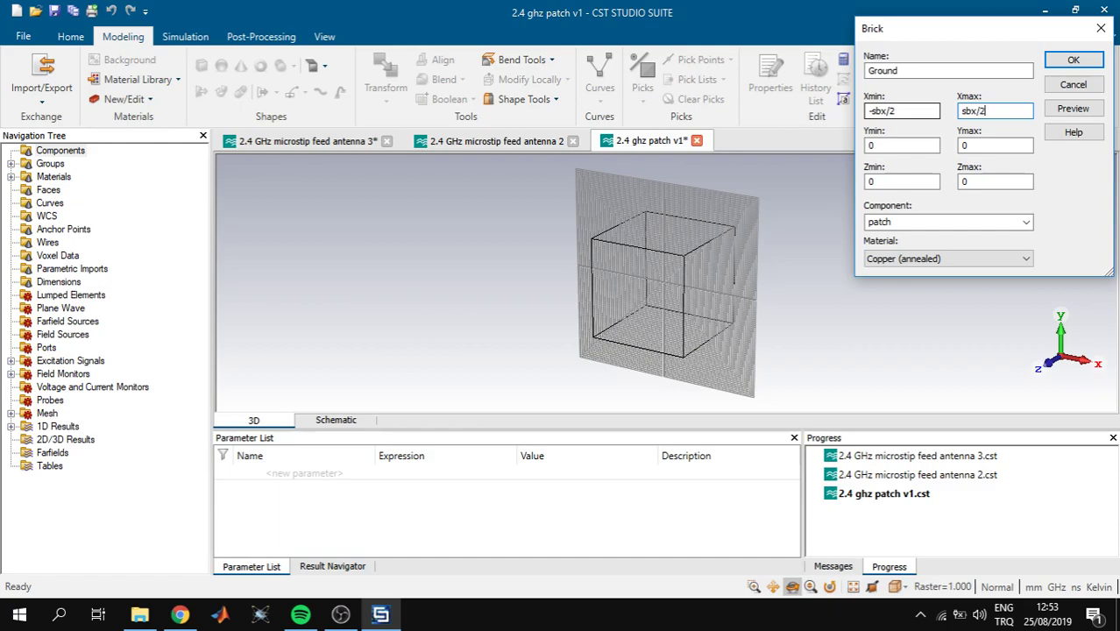
Set the Ground brick's Y extent from -sby/2 to sby/2.
{"action": "key", "text": "Tab"}
{"action": "type", "text": "-"}
{"action": "key", "text": "Tab"}
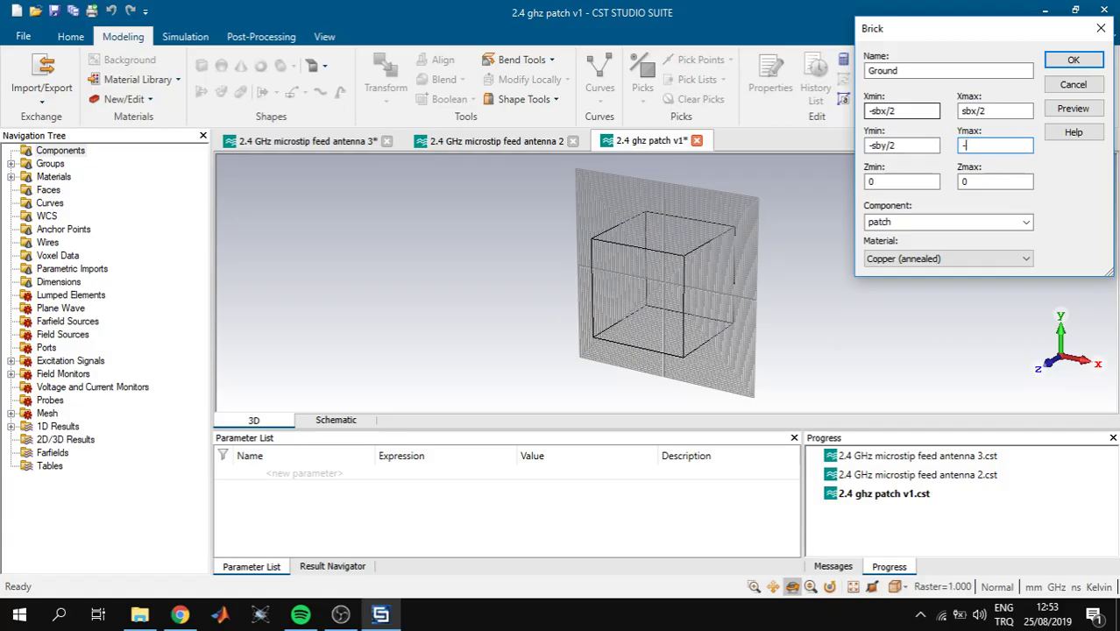
{"action": "type", "text": "sby/2"}
{"action": "key", "text": "Tab"}
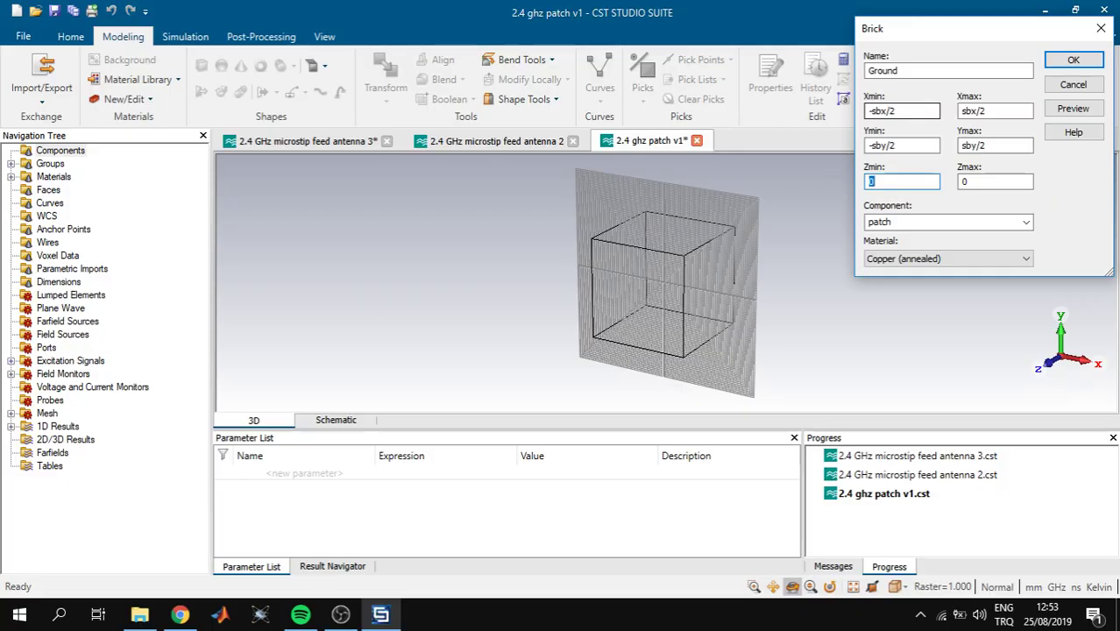
Set the Ground brick's lower Z limit to -0.035.
{"action": "type", "text": "0.035"}
{"action": "key", "text": "Left"}
{"action": "key", "text": "Left"}
{"action": "key", "text": "Left"}
{"action": "key", "text": "Left"}
{"action": "key", "text": "Left"}
{"action": "type", "text": "-"}
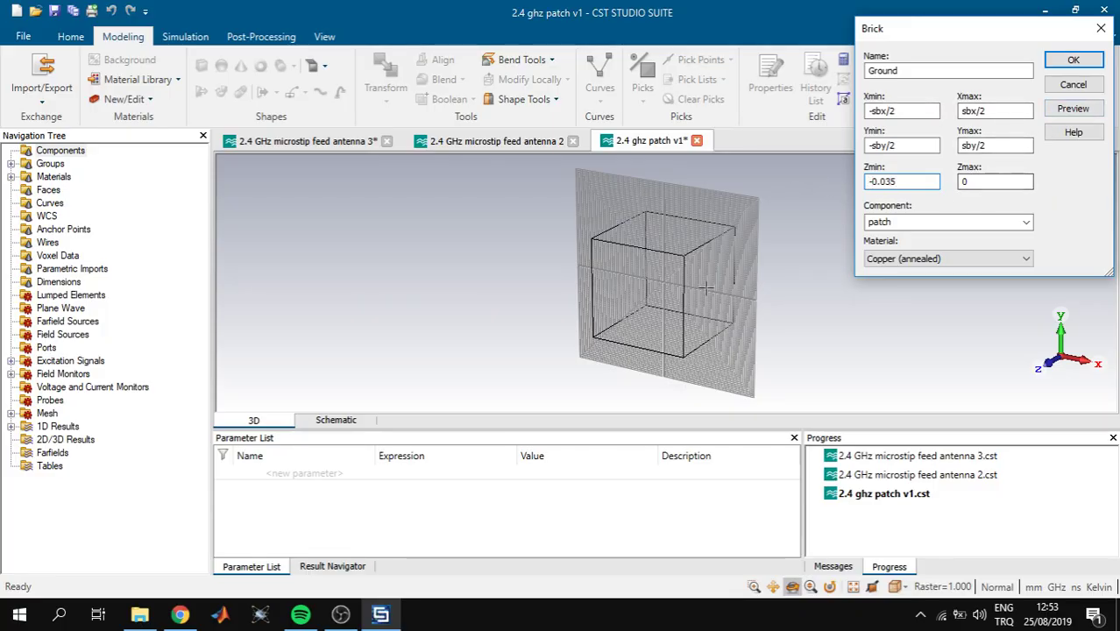
Preview the brick and define the missing parameter sbx as 80 with the description "Substrate diemension x".
{"action": "left_click", "coordinate": [1074, 109]}
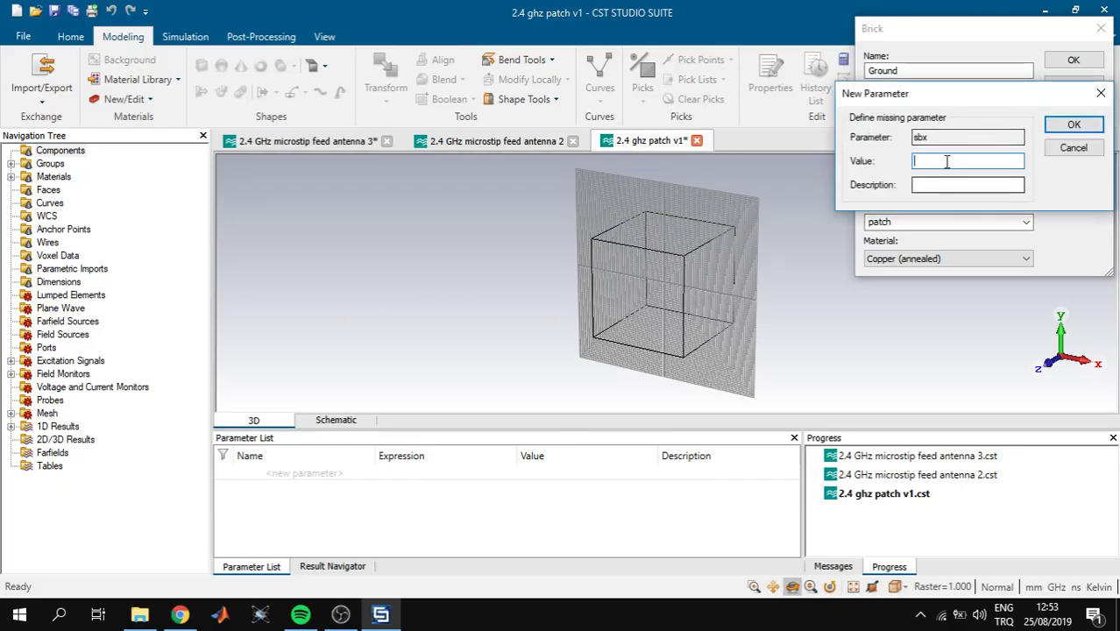
{"action": "left_click_drag", "start_coordinate": [956, 105], "coordinate": [896, 145]}
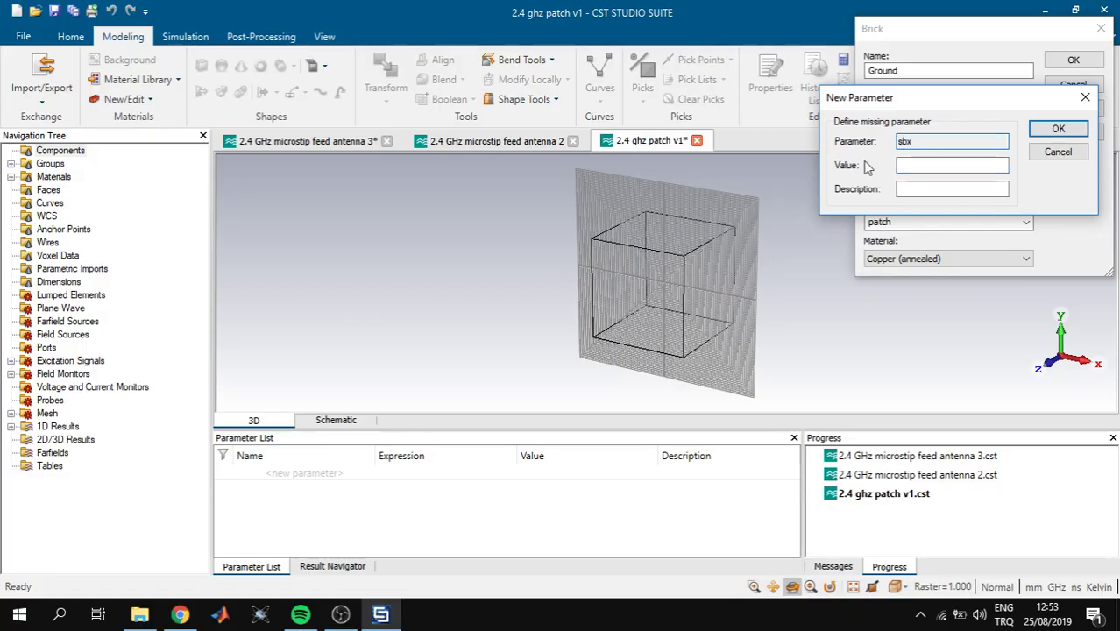
{"action": "left_click", "coordinate": [649, 315]}
{"action": "left_click", "coordinate": [943, 166]}
{"action": "type", "text": "80"}
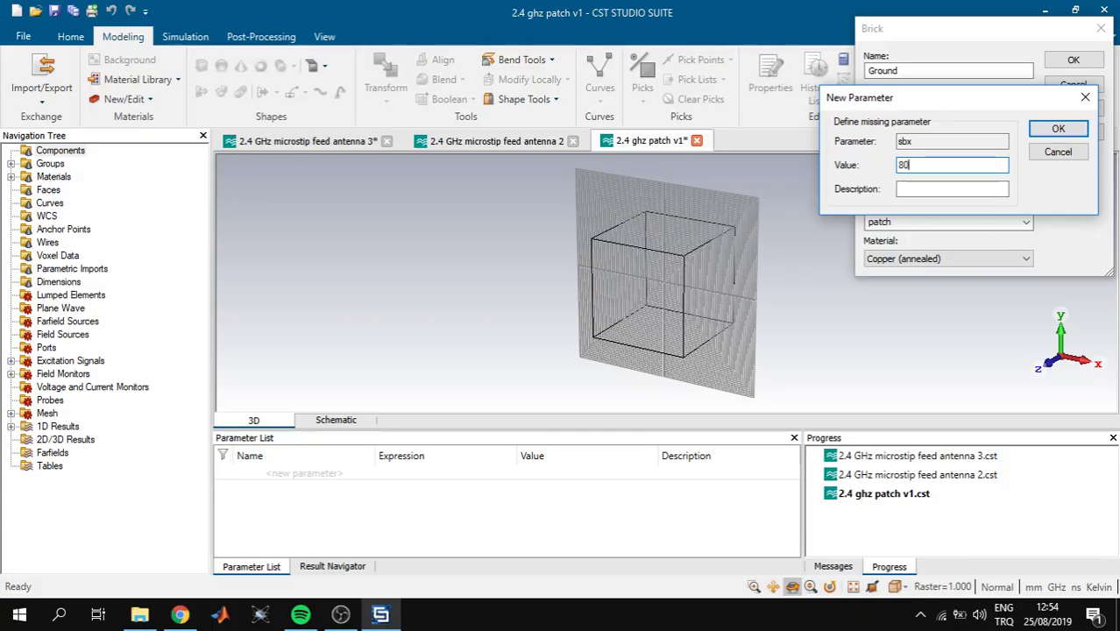
{"action": "left_click", "coordinate": [941, 187]}
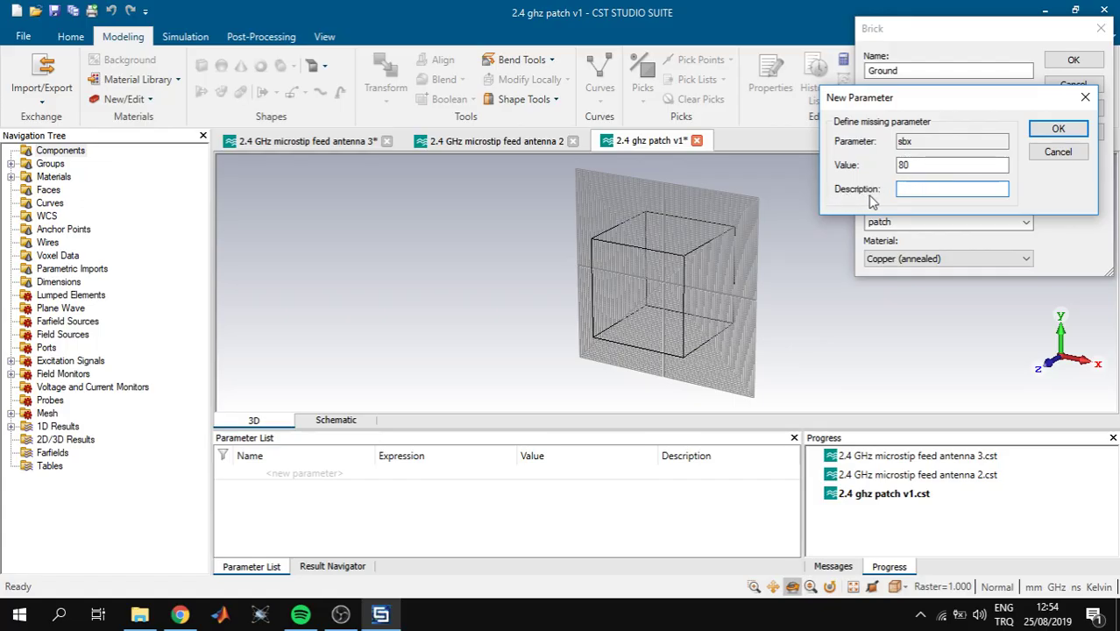
{"action": "type", "text": "Substrate diemn"}
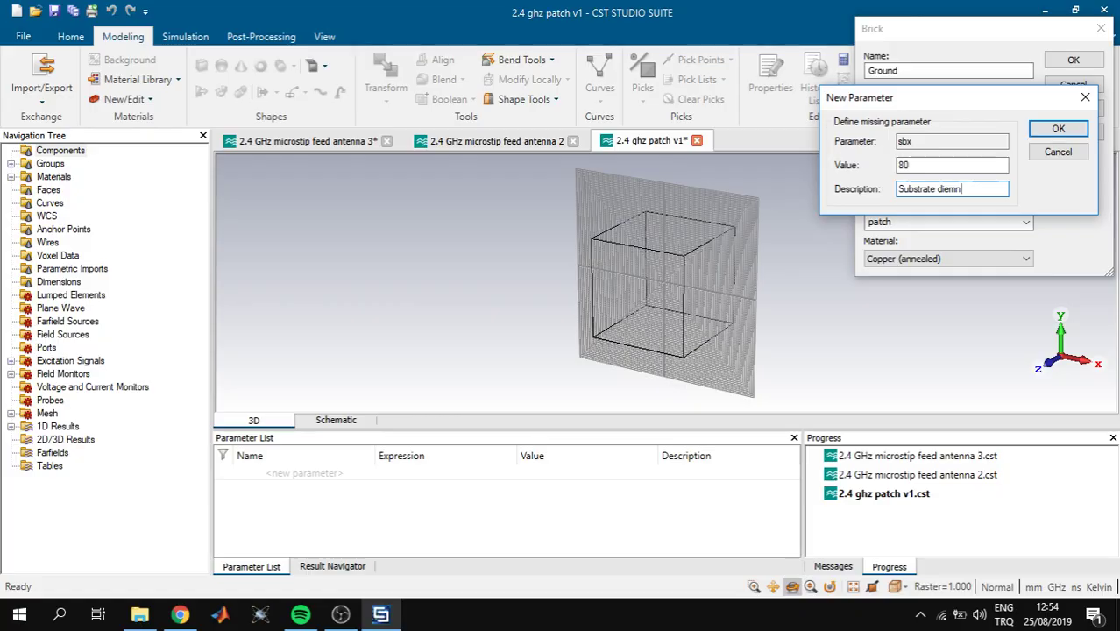
{"action": "type", "text": "sioension x"}
{"action": "left_click", "coordinate": [1058, 128]}
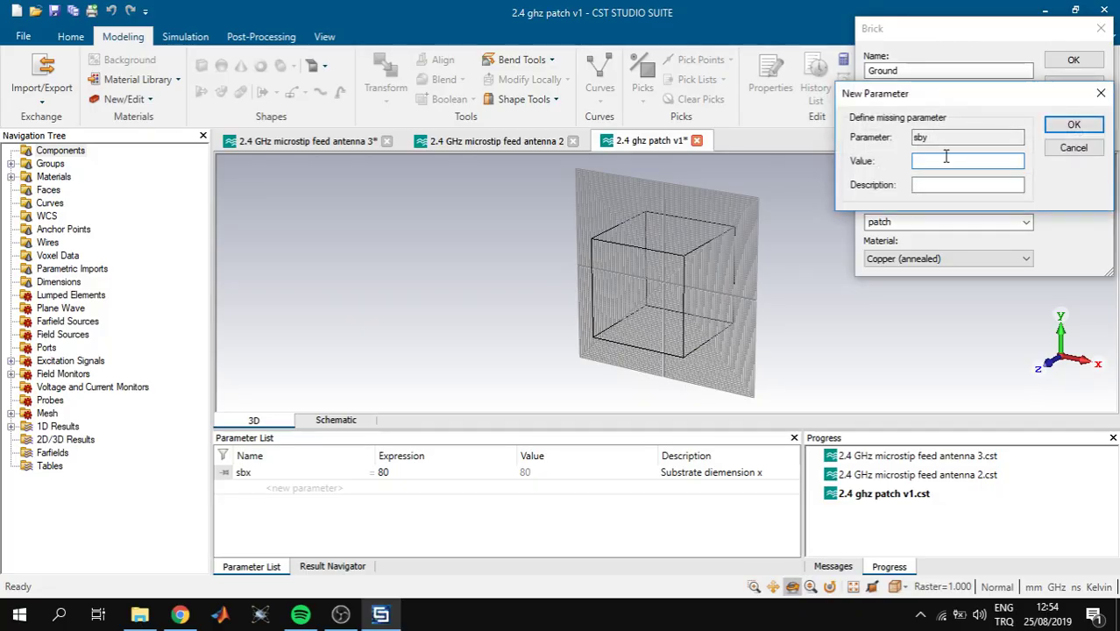
Define the missing parameter sby as 80 with the description "Substrate dimension y".
{"action": "type", "text": "80"}
{"action": "key", "text": "Tab"}
{"action": "type", "text": "Subs"}
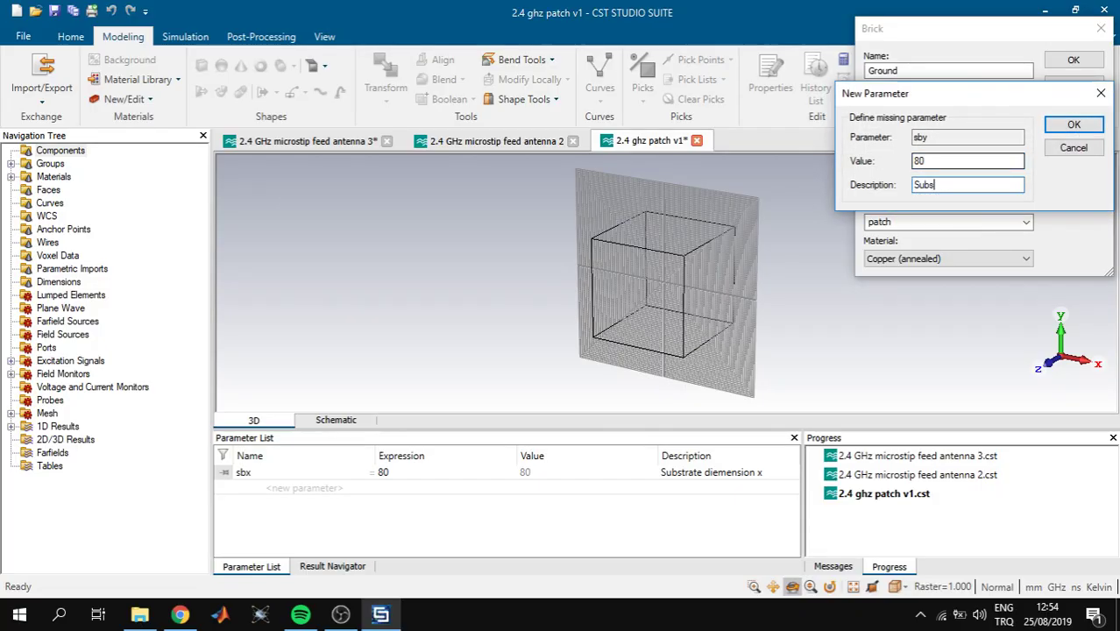
{"action": "type", "text": "trate ddimension y"}
{"action": "left_click", "coordinate": [1073, 125]}
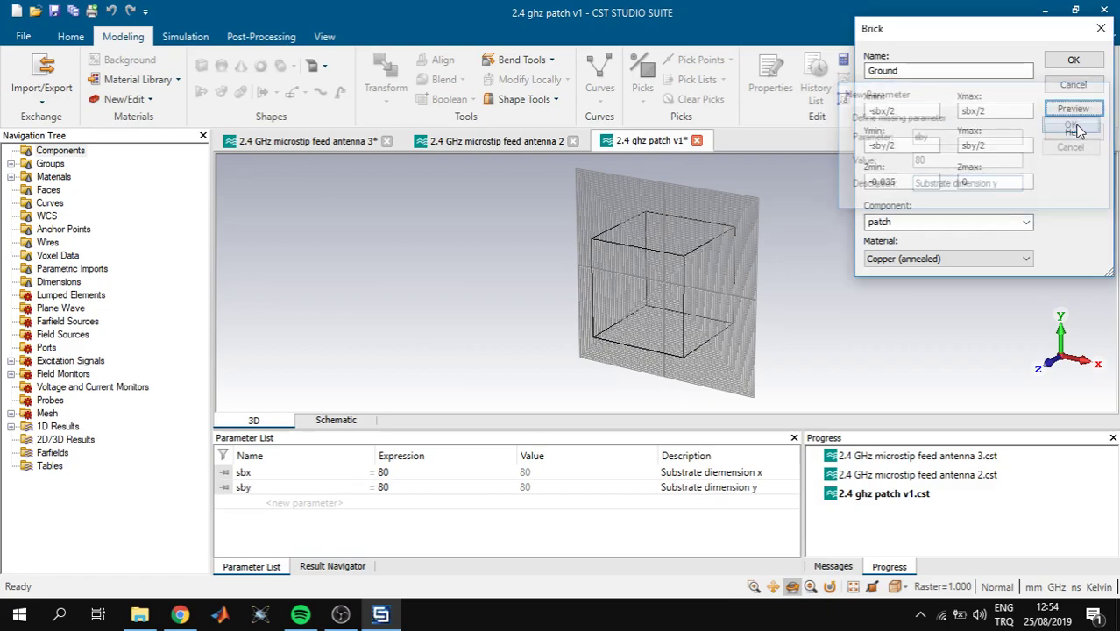
Check the previewed shape, create the Ground brick and select it in the model.
{"action": "mouse_move", "coordinate": [682, 279]}
{"action": "left_mouse_down"}
{"action": "mouse_move", "coordinate": [664, 279]}
{"action": "mouse_move", "coordinate": [680, 266]}
{"action": "left_mouse_up"}
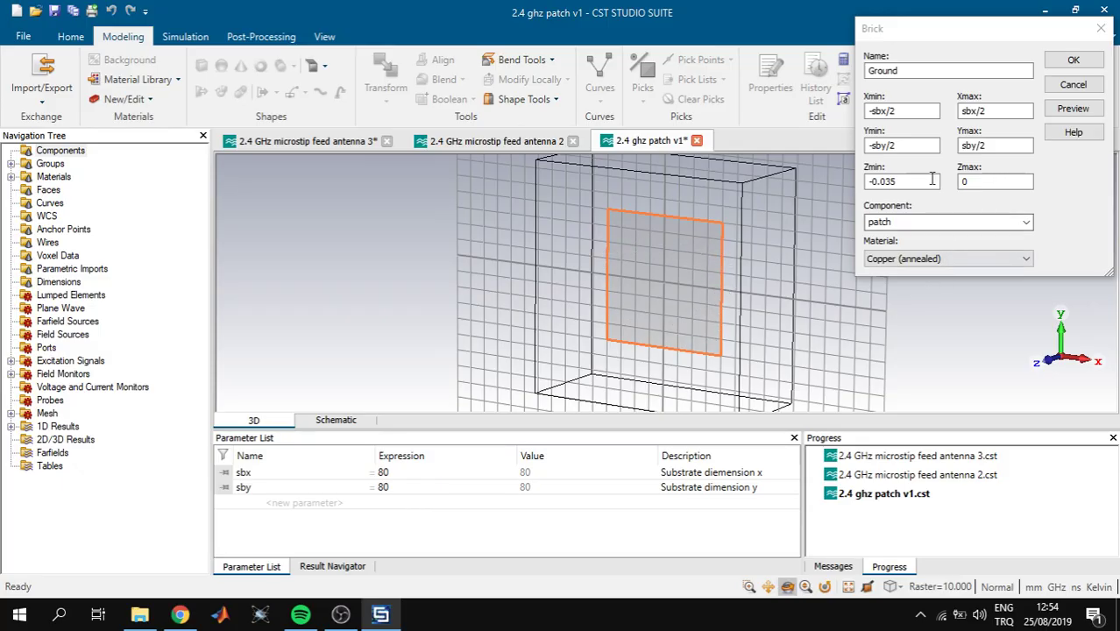
{"action": "left_click", "coordinate": [1071, 60]}
{"action": "left_click_drag", "start_coordinate": [746, 296], "coordinate": [743, 285]}
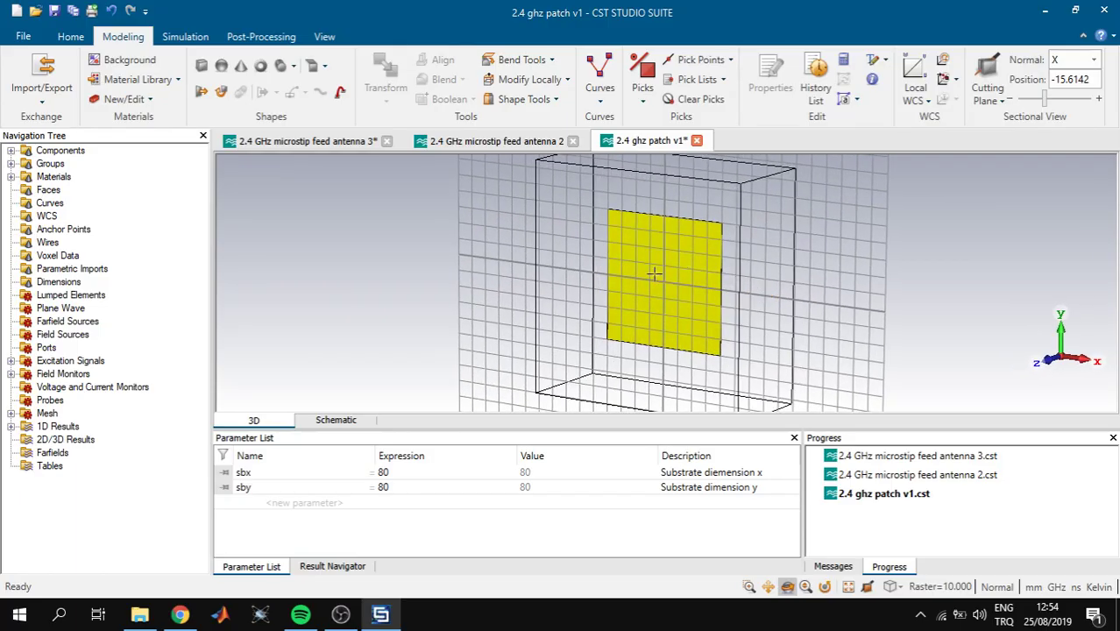
{"action": "left_click", "coordinate": [717, 276]}
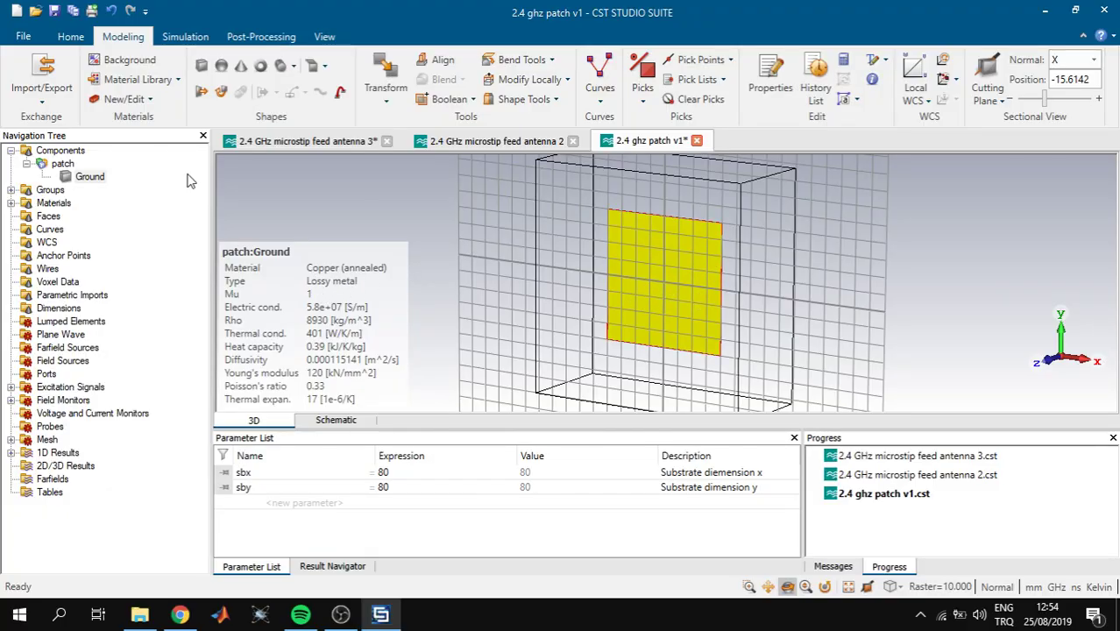
{"action": "left_click", "coordinate": [204, 69]}
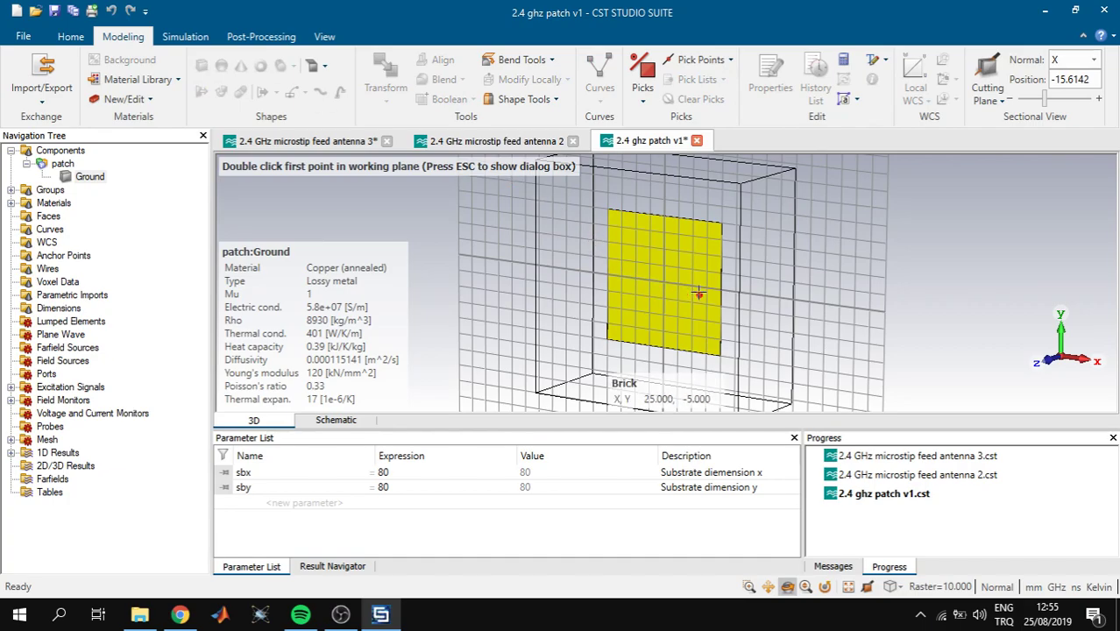
{"action": "key", "text": "Escape"}
{"action": "key", "text": "Escape"}
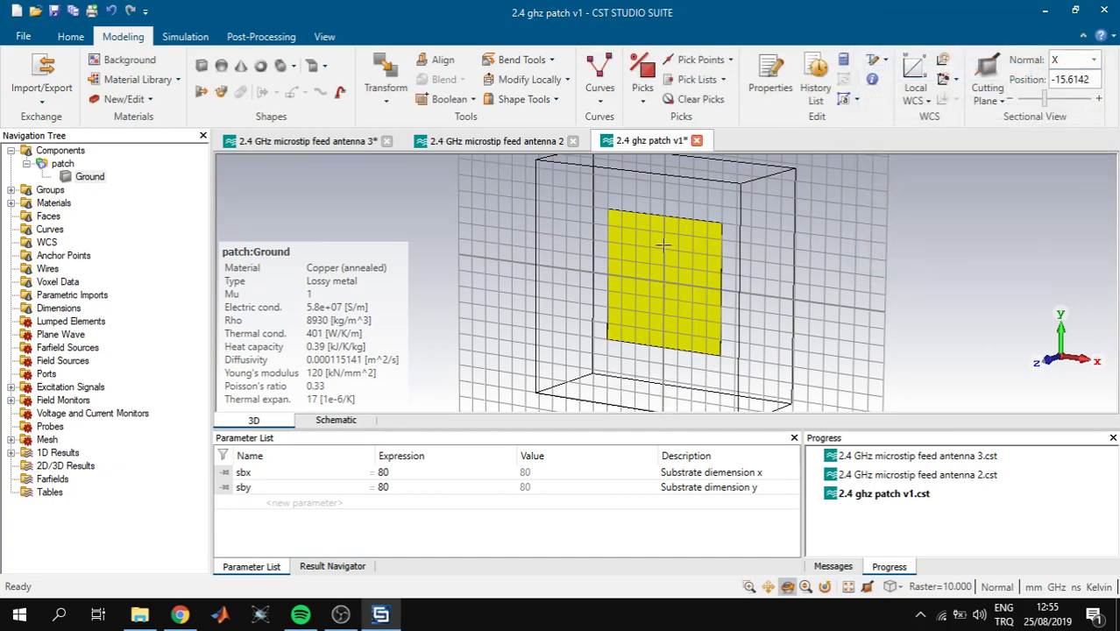
Clear the selection of the ground and begin a second brick by coordinates, named "Dielectric".
{"action": "left_click", "coordinate": [76, 150]}
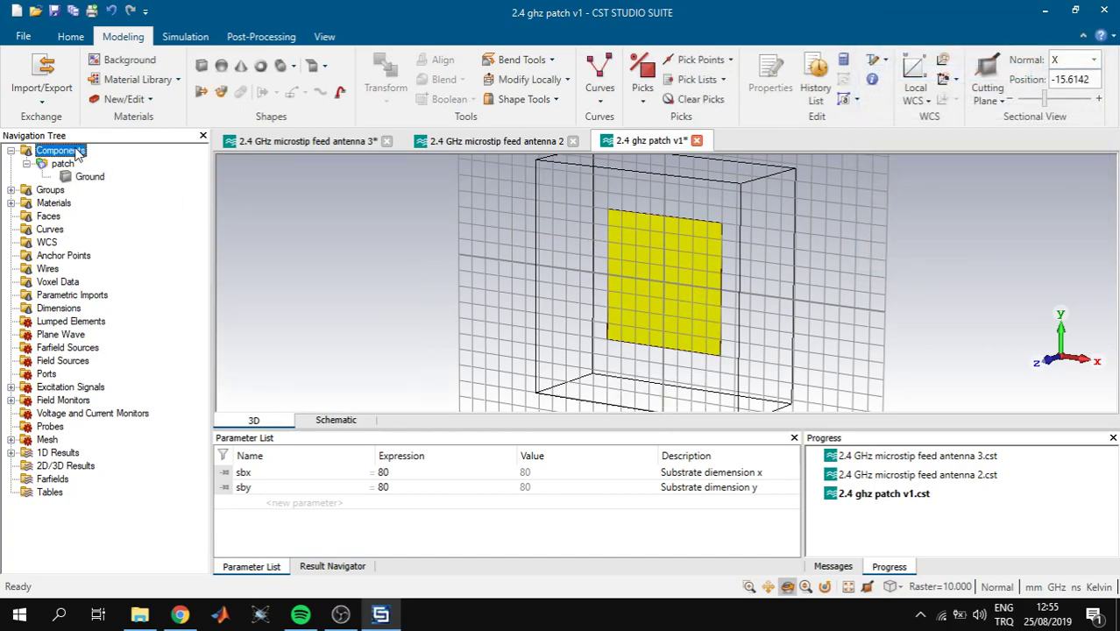
{"action": "left_click", "coordinate": [200, 69]}
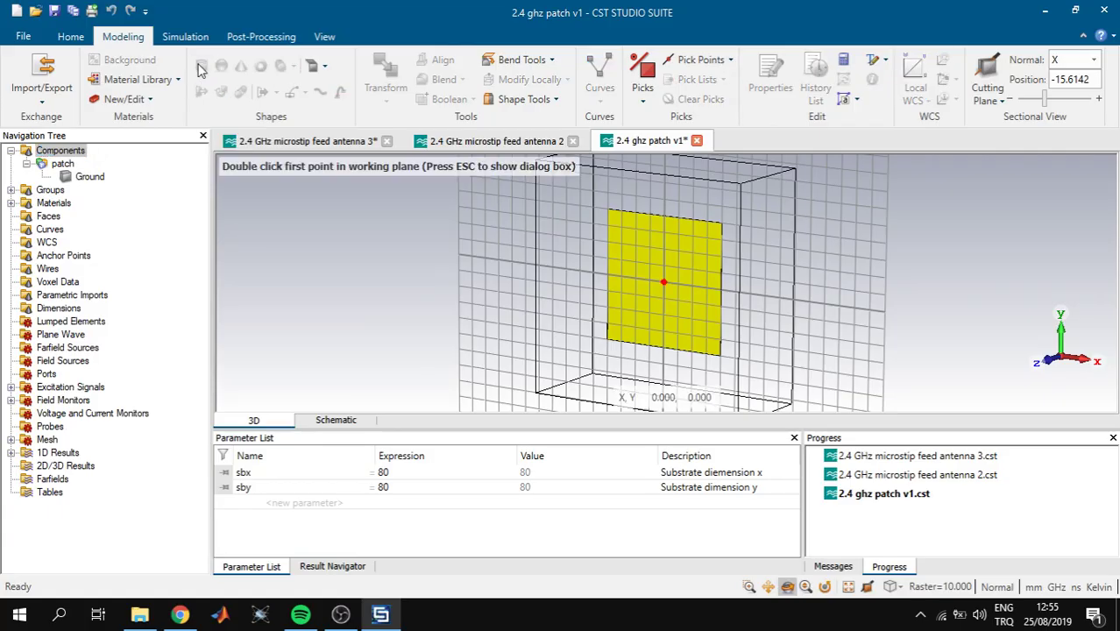
{"action": "key", "text": "Escape"}
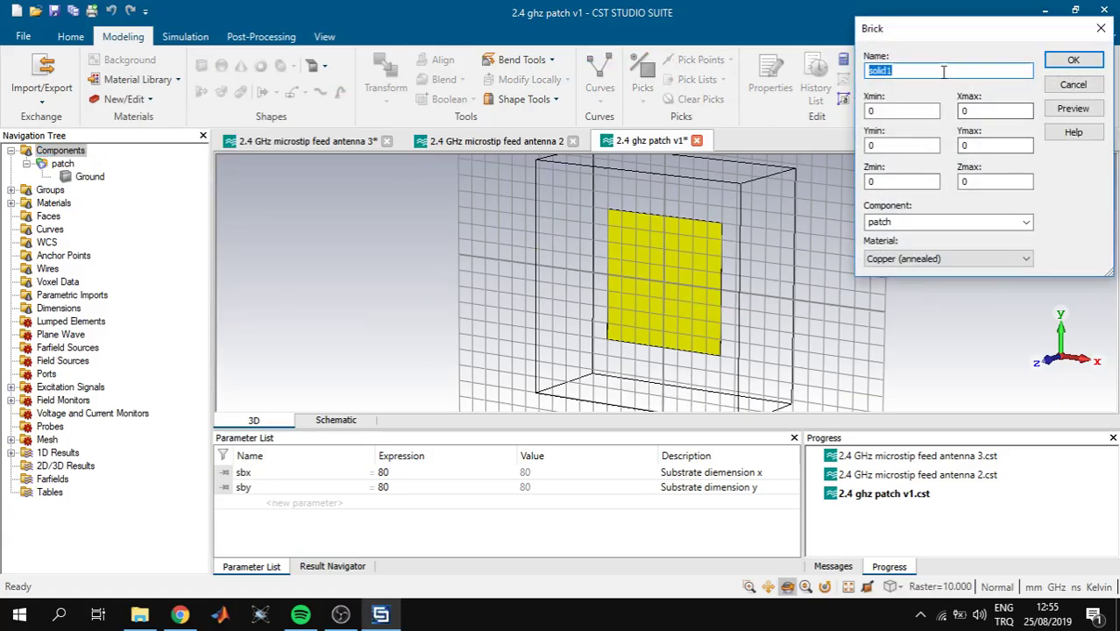
{"action": "type", "text": "Dieelectric"}
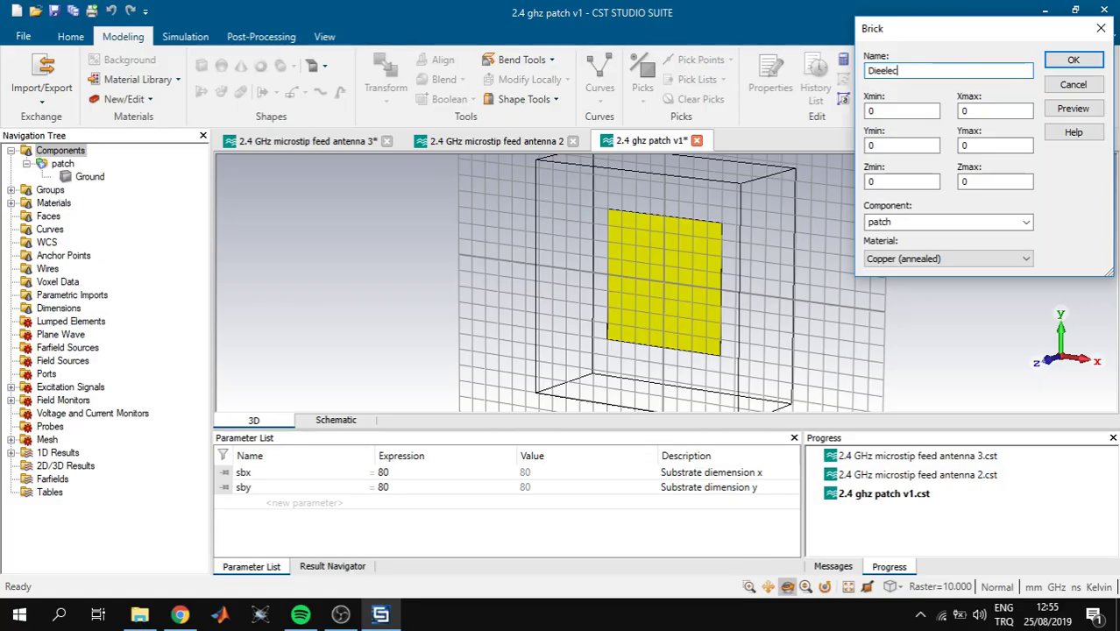
{"action": "key", "text": "BackSpace"}
{"action": "key", "text": "BackSpace"}
{"action": "key", "text": "BackSpace"}
{"action": "key", "text": "BackSpace"}
{"action": "key", "text": "BackSpace"}
{"action": "key", "text": "BackSpace"}
{"action": "key", "text": "BackSpace"}
{"action": "type", "text": "lectric"}
{"action": "key", "text": "Tab"}
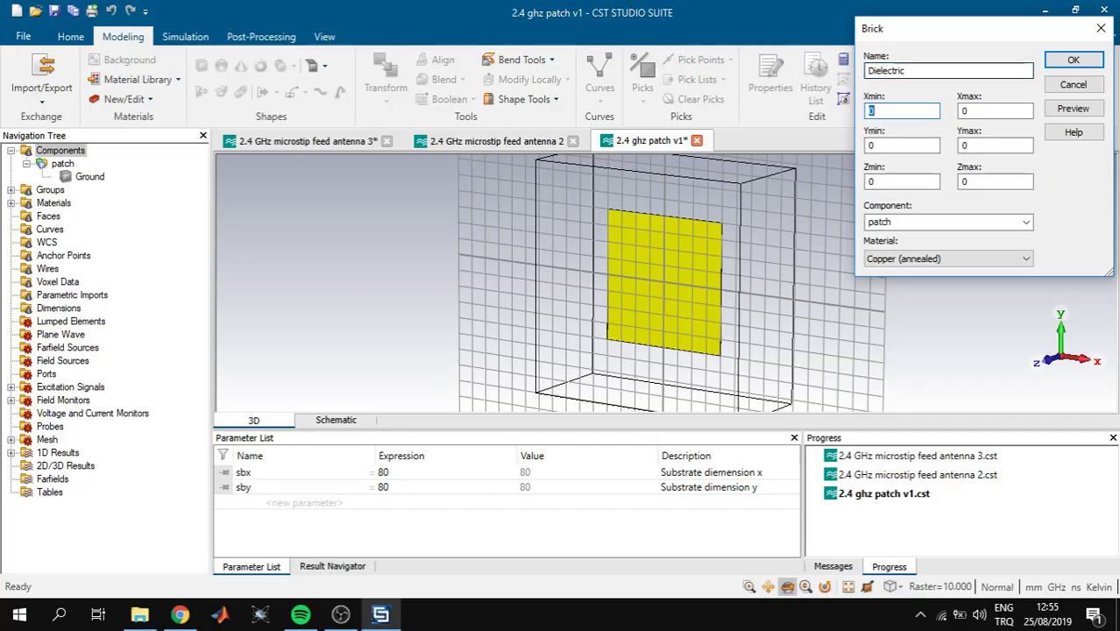
Set the Dielectric brick's extents to -sbx/2 to sbx/2 in X, -sby/2 to sby/2 in Y and 0 to sbh in Z.
{"action": "type", "text": "-sbx/2"}
{"action": "key", "text": "Tab"}
{"action": "type", "text": "s"}
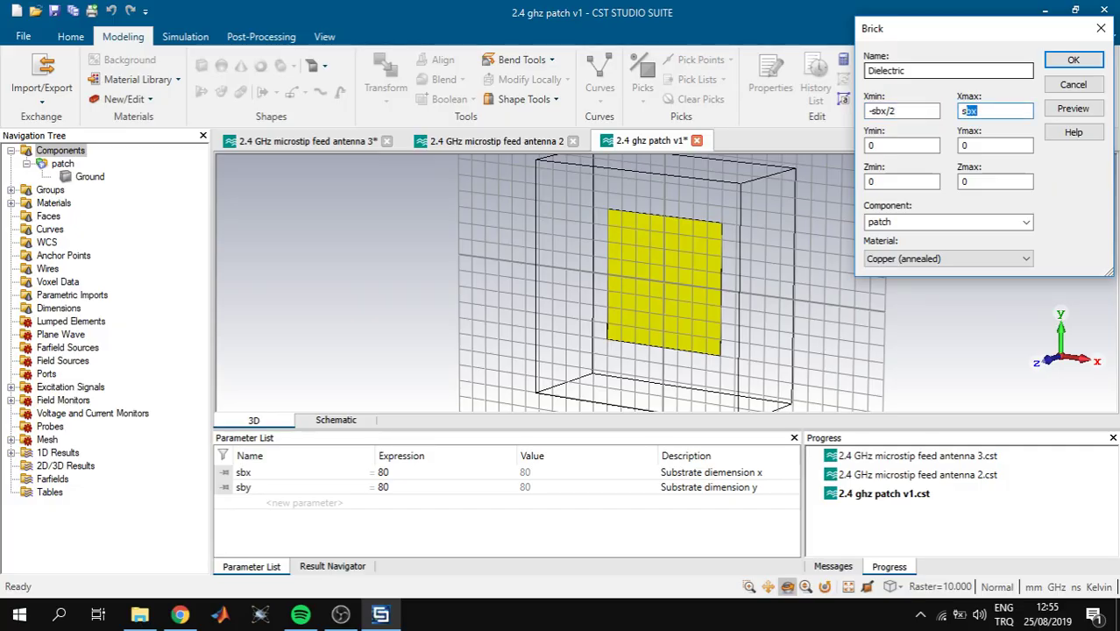
{"action": "type", "text": "bx/2"}
{"action": "key", "text": "Tab"}
{"action": "type", "text": "-"}
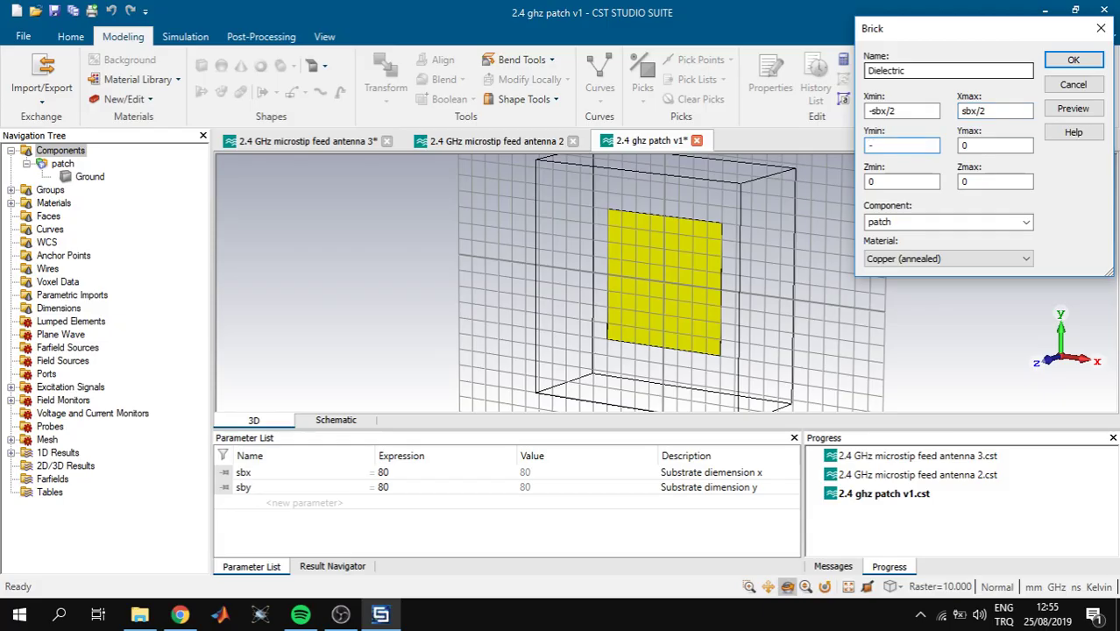
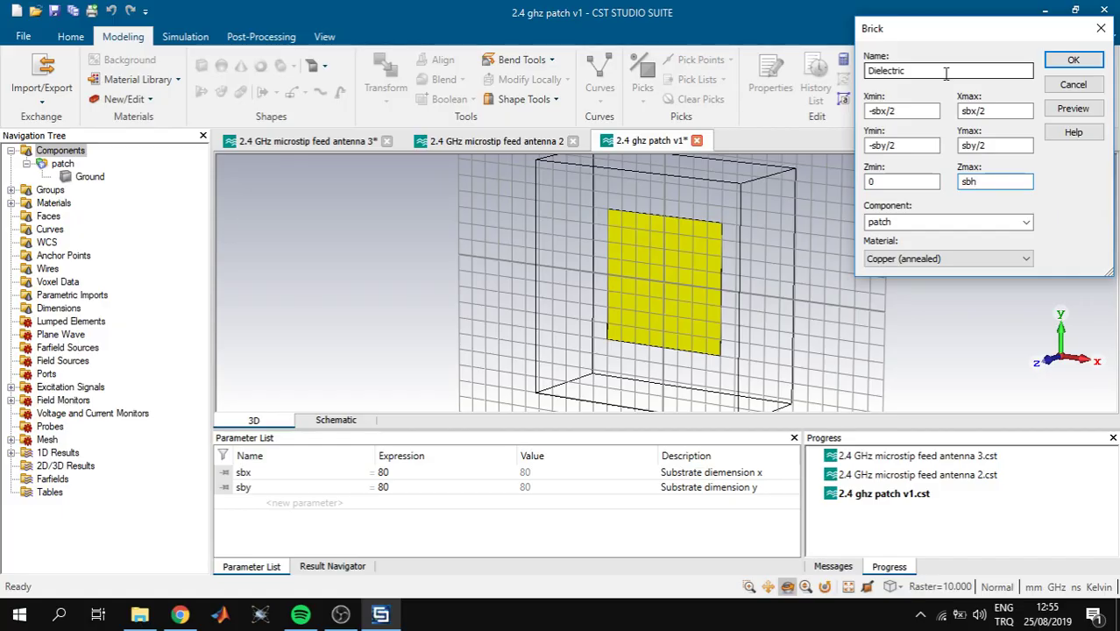
Define a new material named "dielectic" for the brick, keeping the Normal type and setting epsilon to 4.08.
{"action": "left_click", "coordinate": [918, 259]}
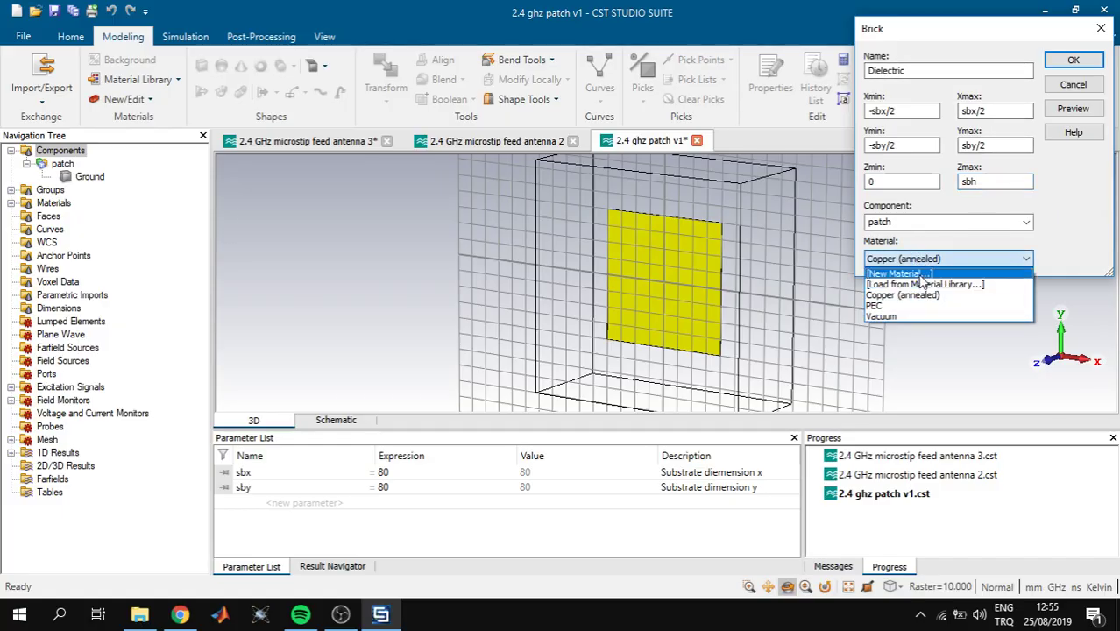
{"action": "left_click", "coordinate": [925, 275]}
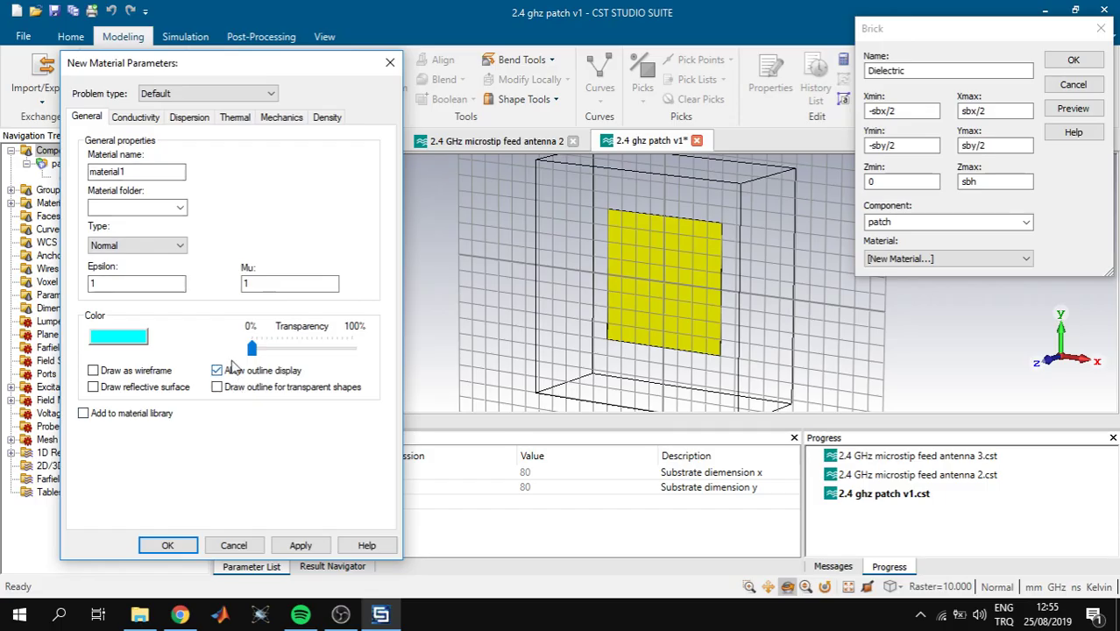
{"action": "double_click", "coordinate": [132, 172]}
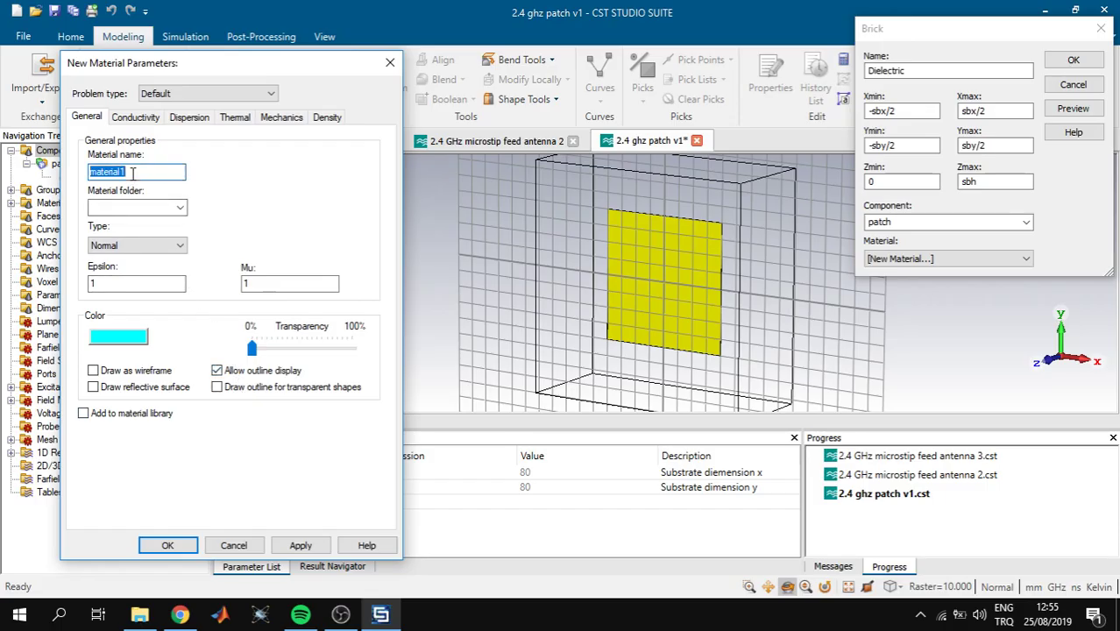
{"action": "type", "text": "dielectic"}
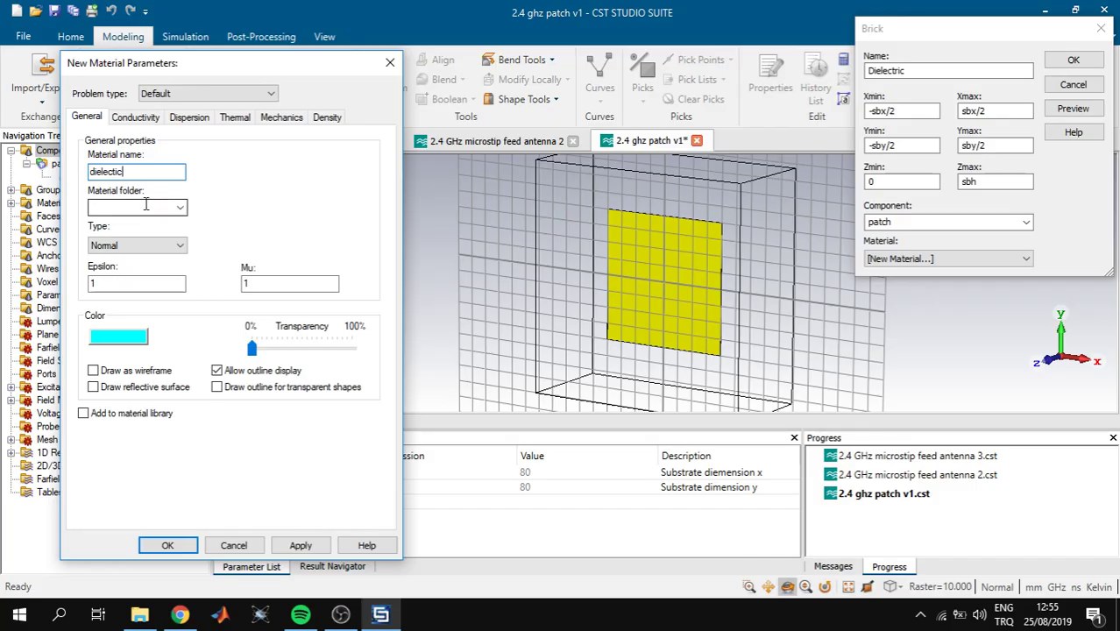
{"action": "left_click", "coordinate": [145, 247]}
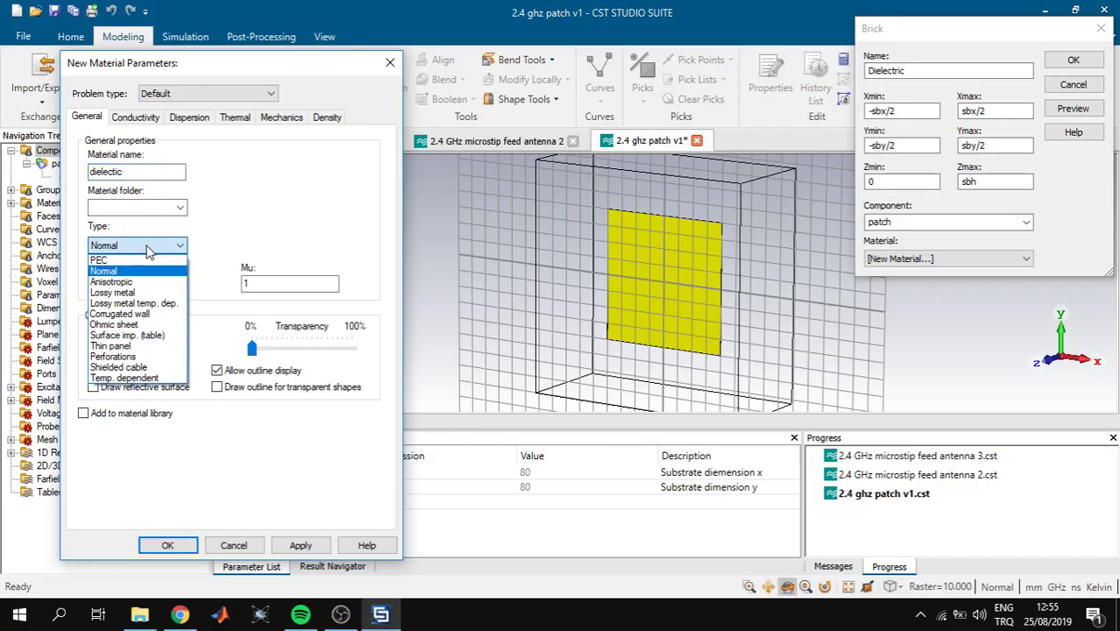
{"action": "left_click", "coordinate": [139, 250]}
{"action": "double_click", "coordinate": [121, 282]}
{"action": "type", "text": "4.08"}
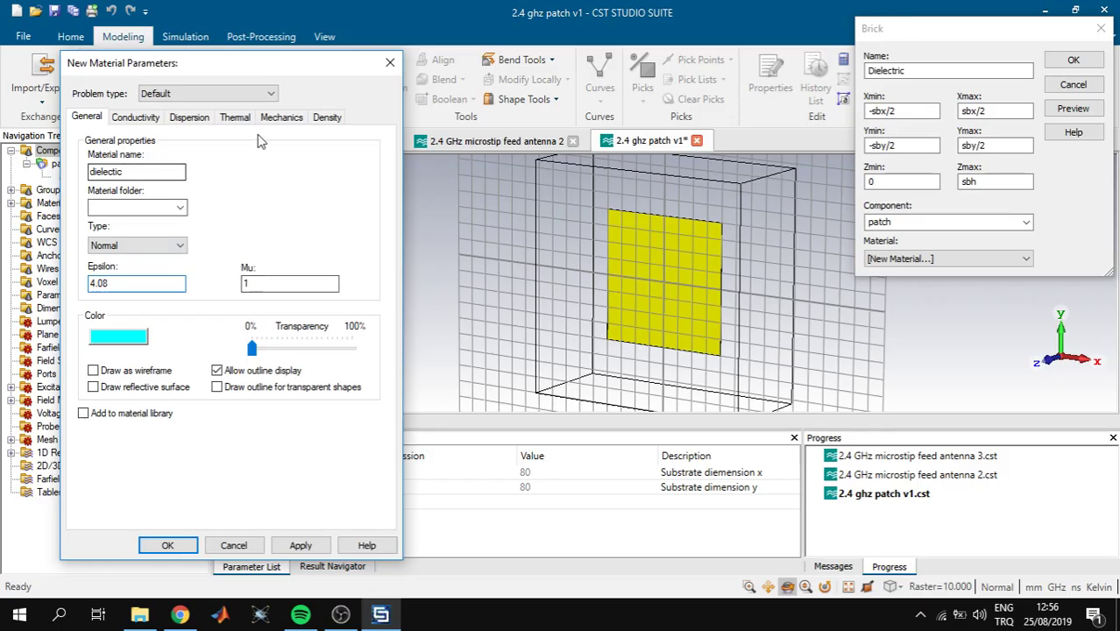
Define the new material's electric losses through the tangent delta el. option and enter the loss tangent value.
{"action": "left_click", "coordinate": [281, 119]}
{"action": "left_click", "coordinate": [221, 123]}
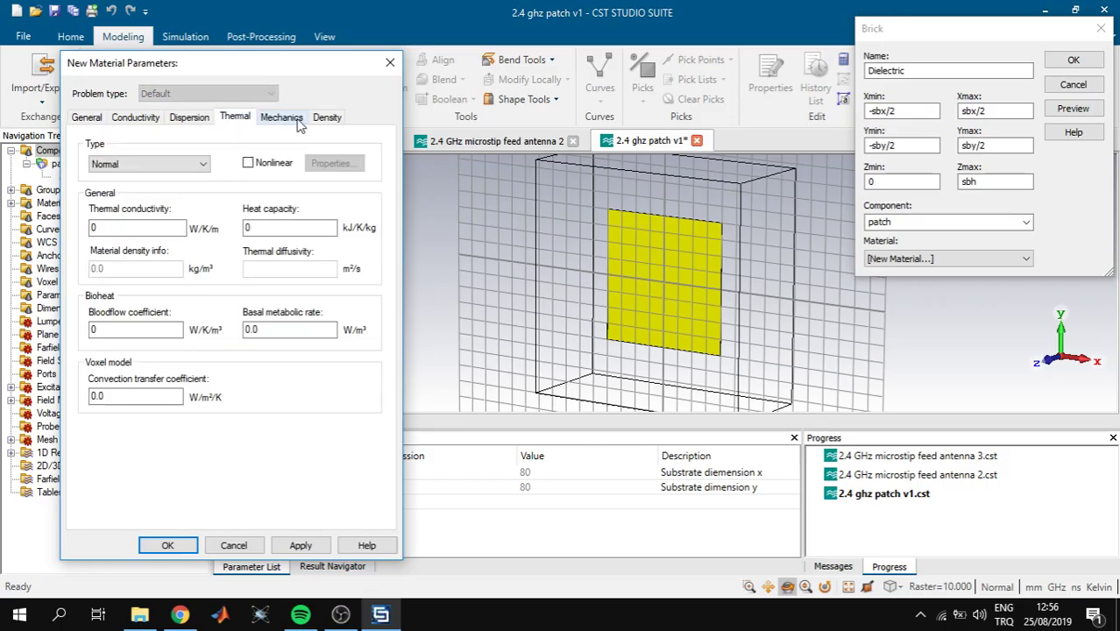
{"action": "left_click", "coordinate": [324, 119]}
{"action": "left_click", "coordinate": [142, 120]}
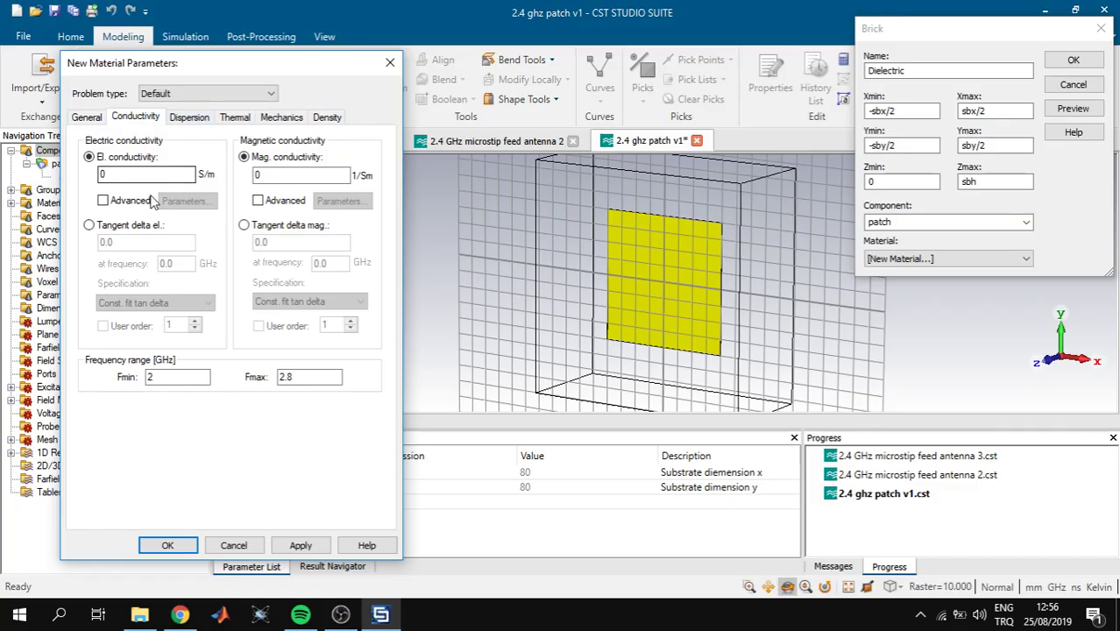
{"action": "left_click", "coordinate": [133, 226]}
{"action": "left_click", "coordinate": [142, 243]}
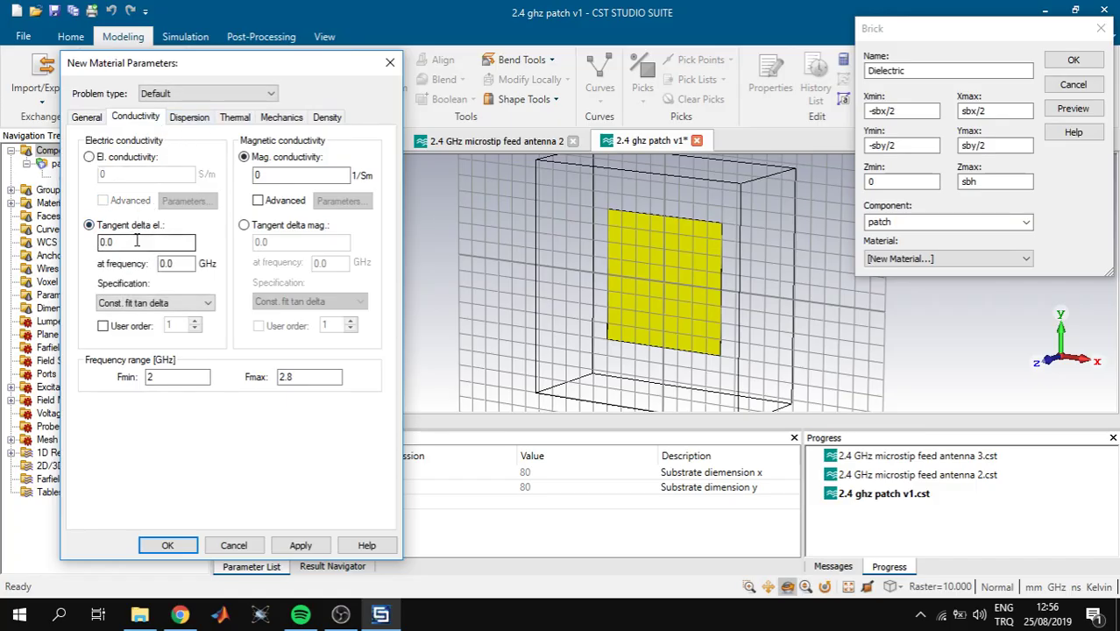
{"action": "type", "text": "15"}
Keep cyan as the material's colour, create the material and return to the 3D view of the components.
{"action": "left_click", "coordinate": [88, 118]}
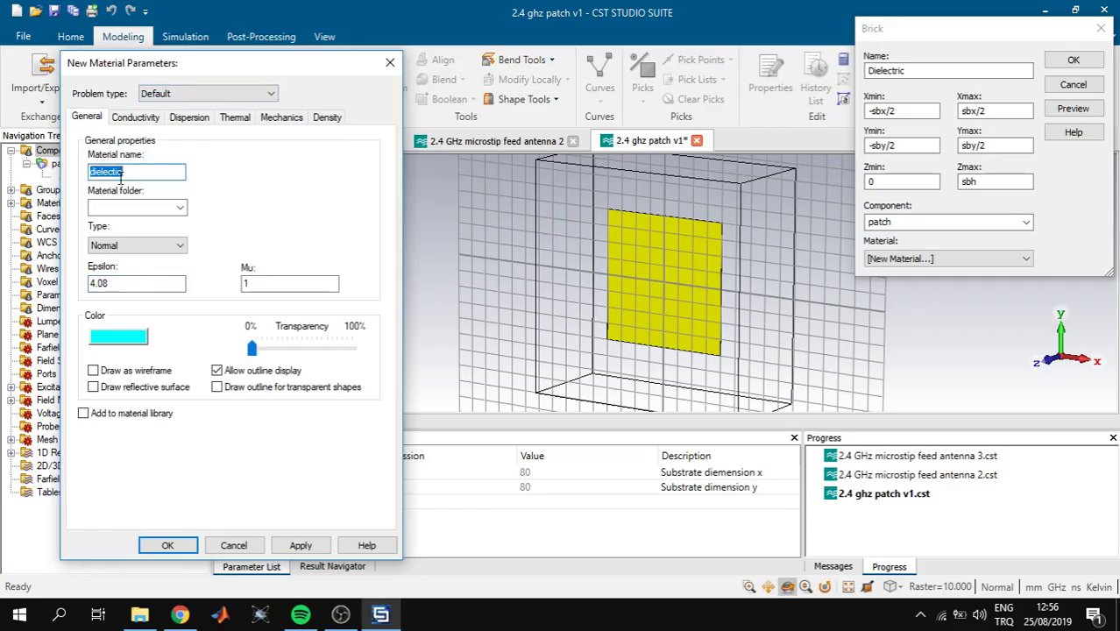
{"action": "left_click", "coordinate": [118, 337]}
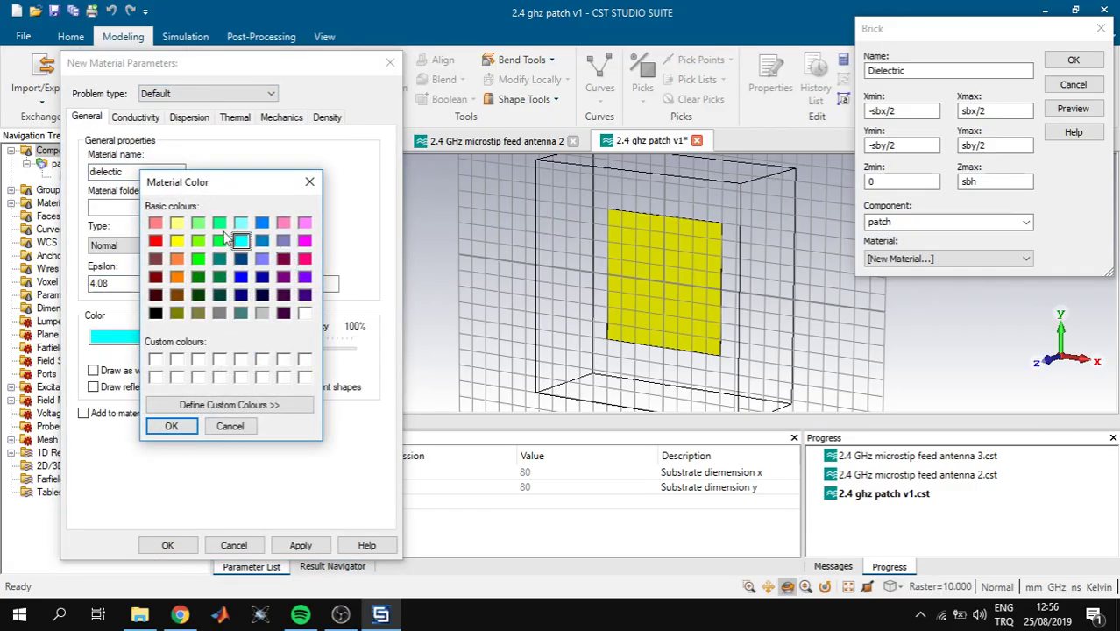
{"action": "left_click", "coordinate": [176, 427]}
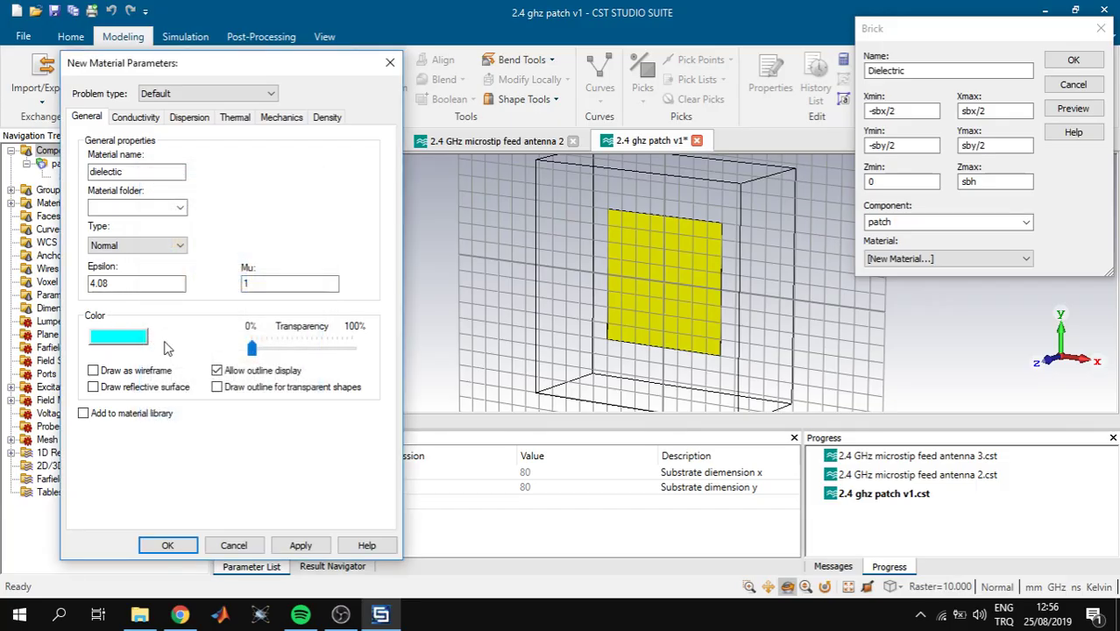
{"action": "left_click", "coordinate": [170, 545]}
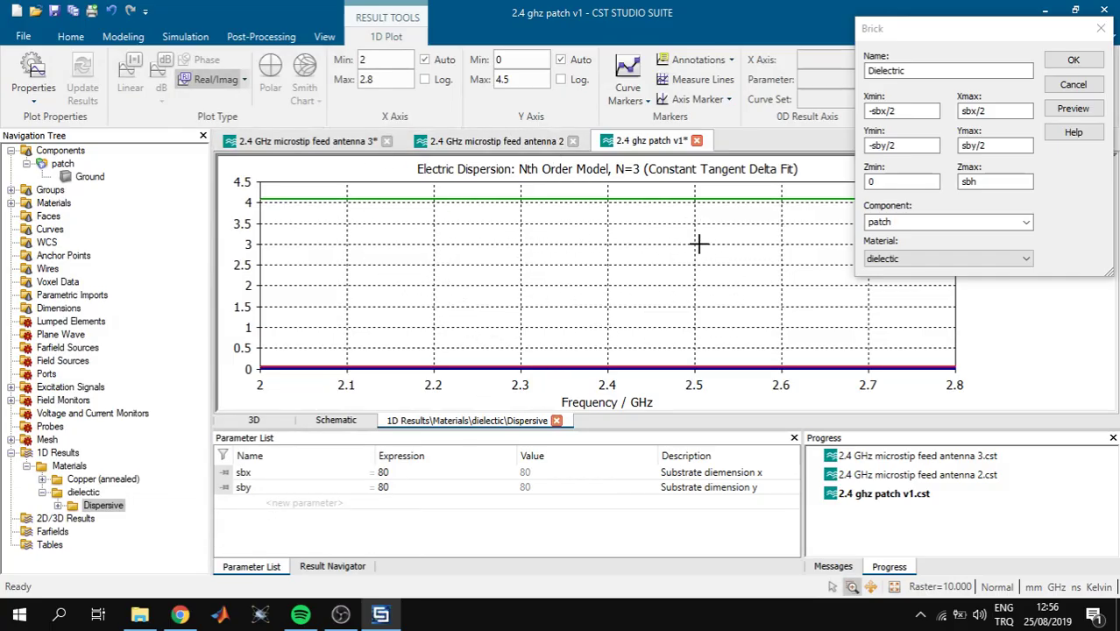
{"action": "left_click", "coordinate": [77, 151]}
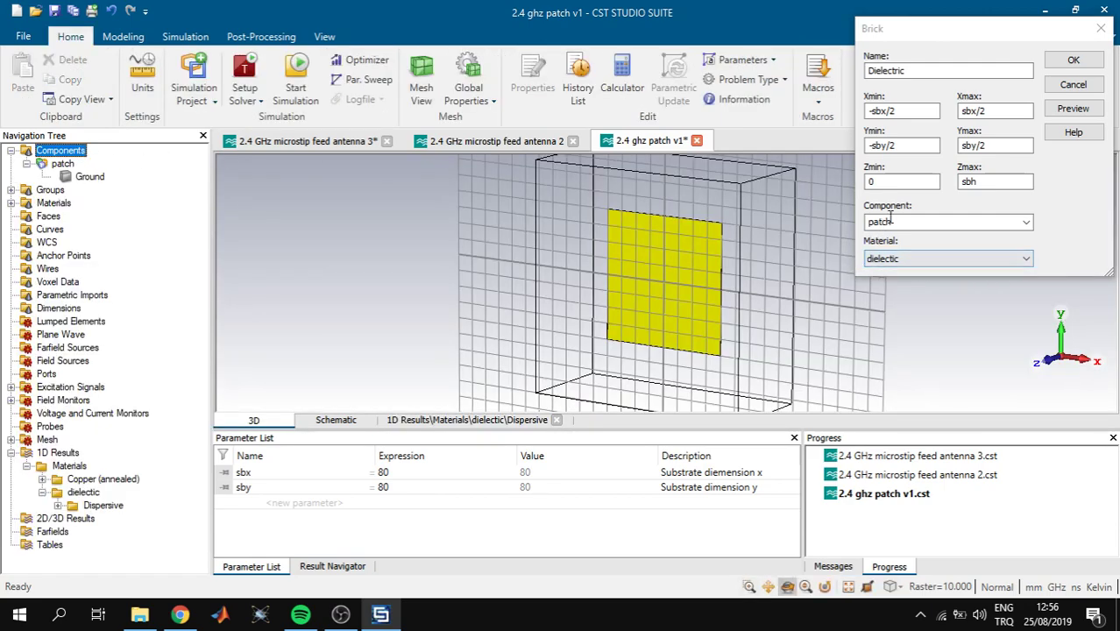
Preview the Dielectric brick and define the missing parameter sbh as 1.5 with the description "Dielectric Height".
{"action": "left_click", "coordinate": [1068, 109]}
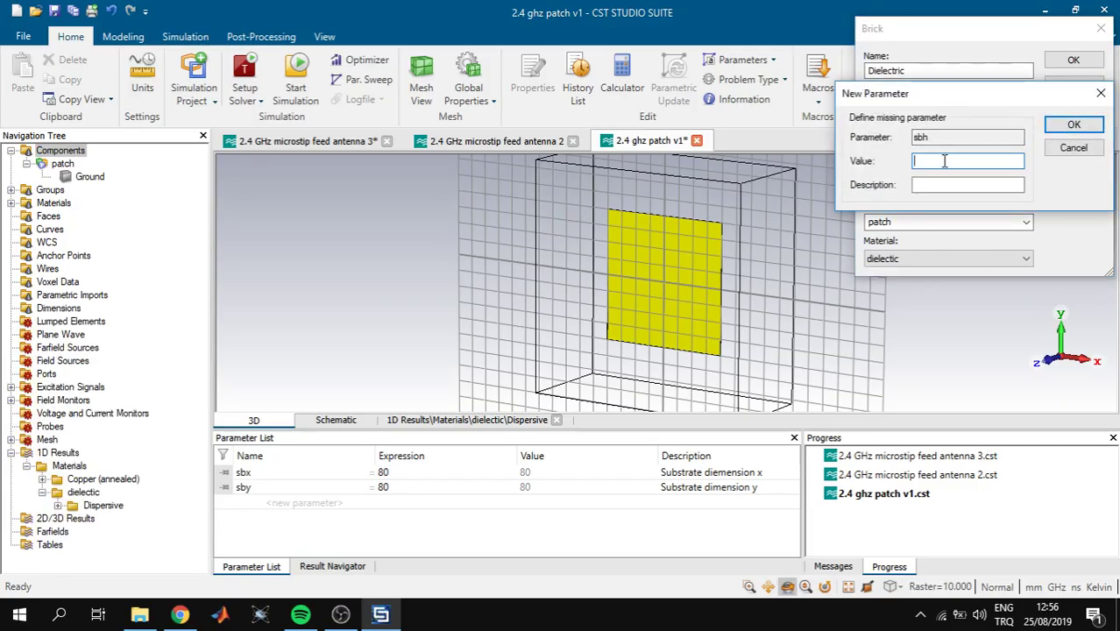
{"action": "type", "text": "1.5"}
{"action": "left_click", "coordinate": [968, 185]}
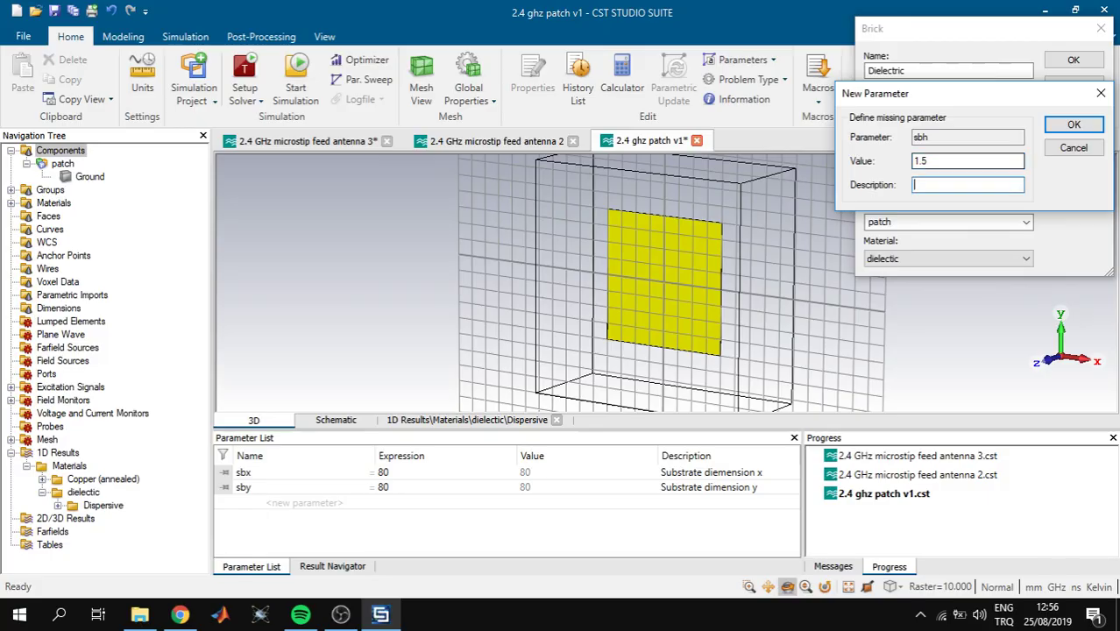
{"action": "type", "text": "Dielectric Height"}
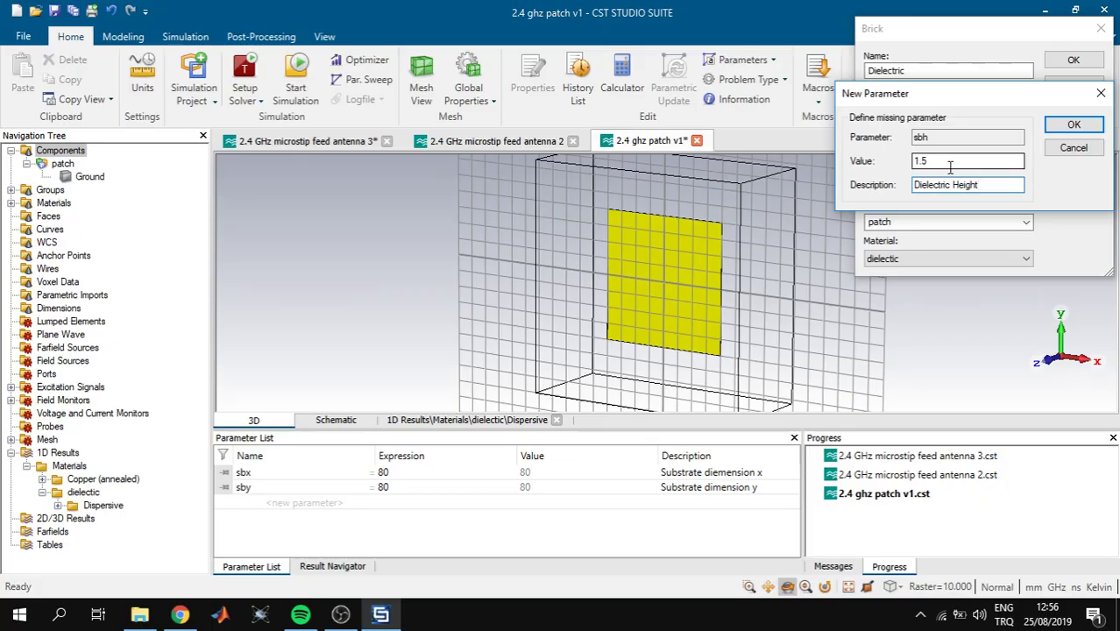
{"action": "left_click", "coordinate": [1073, 124]}
Check the previewed substrate, create the Dielectric brick and inspect it in the model.
{"action": "scroll", "coordinate": [666, 313], "scroll_direction": "up", "scroll_amount": 8}
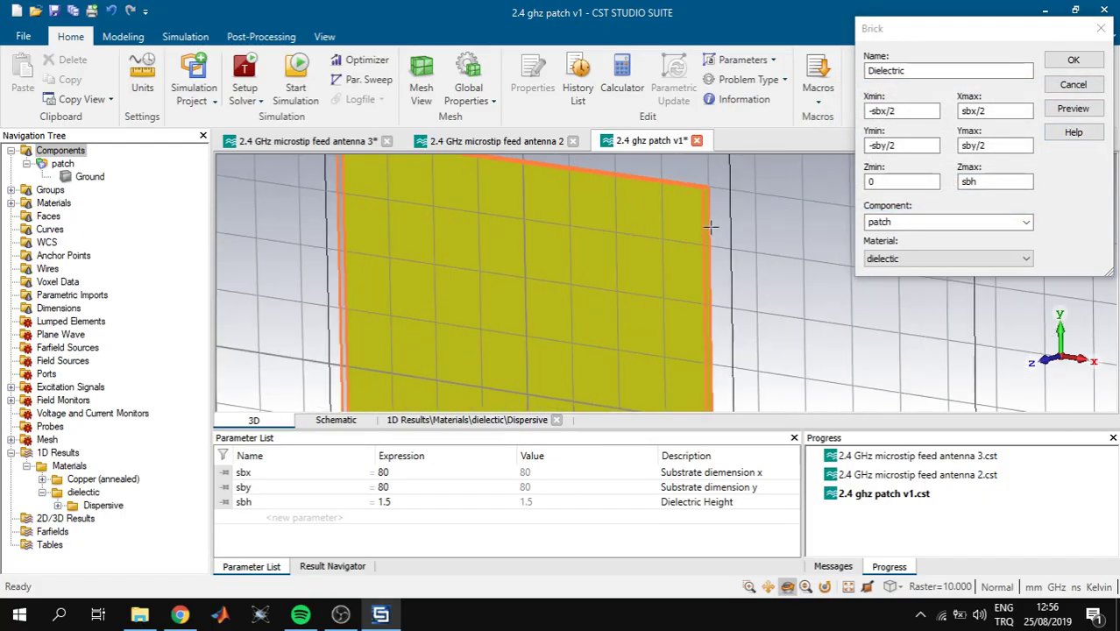
{"action": "key", "text": "space"}
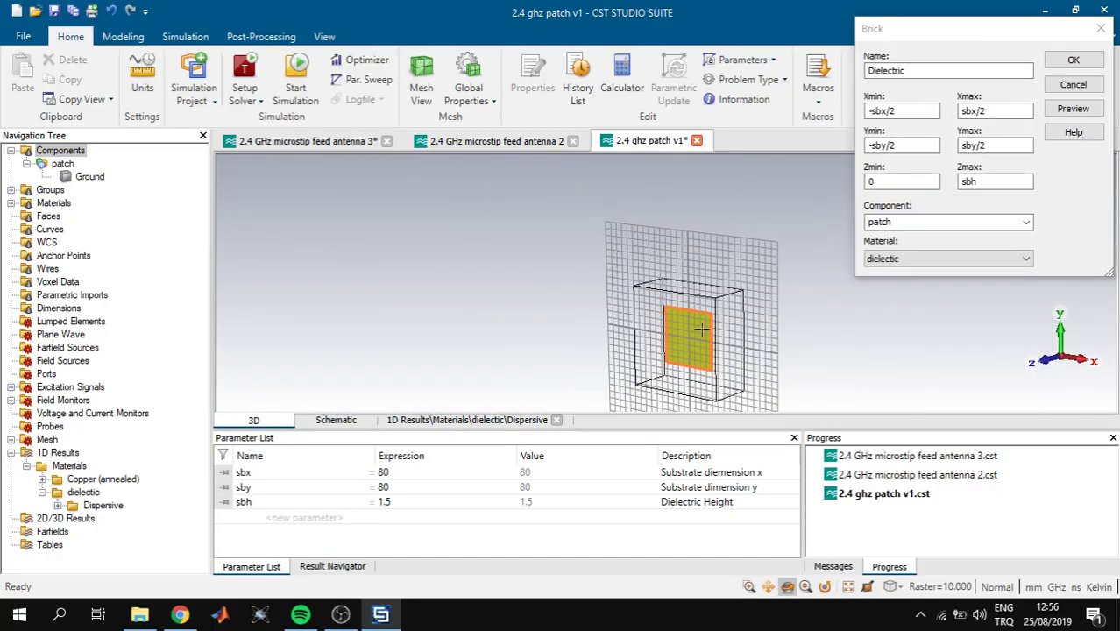
{"action": "left_click", "coordinate": [1074, 62]}
{"action": "left_click_drag", "start_coordinate": [711, 296], "coordinate": [519, 177]}
{"action": "scroll", "coordinate": [715, 294], "scroll_direction": "up", "scroll_amount": 5}
Begin a third brick by coordinates and name it "antenna".
{"action": "left_click", "coordinate": [123, 37]}
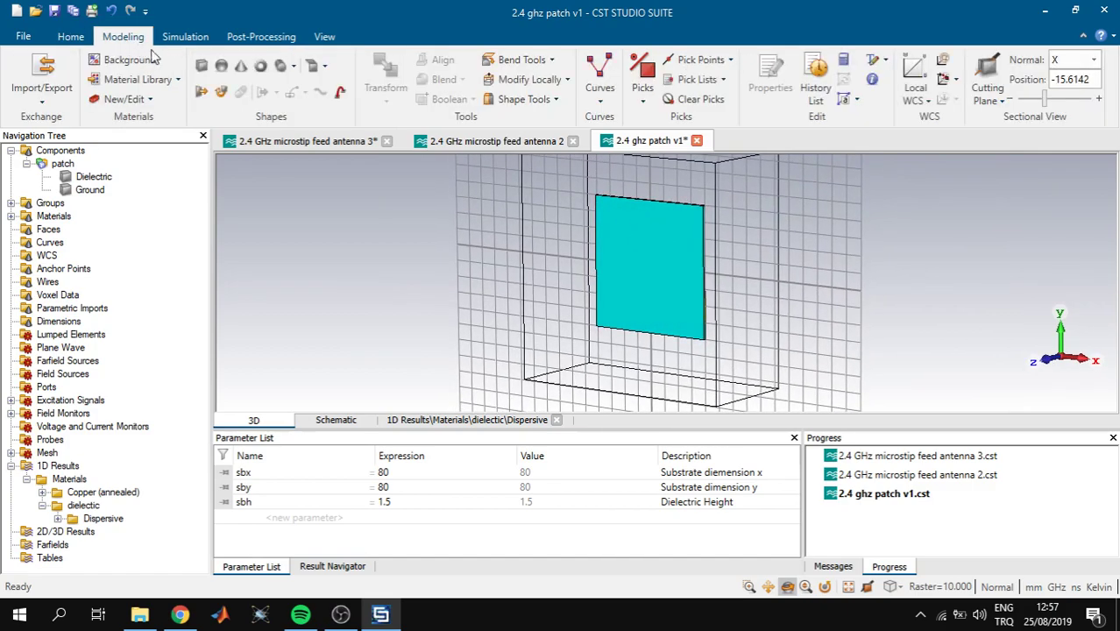
{"action": "left_click", "coordinate": [203, 69]}
{"action": "key", "text": "Escape"}
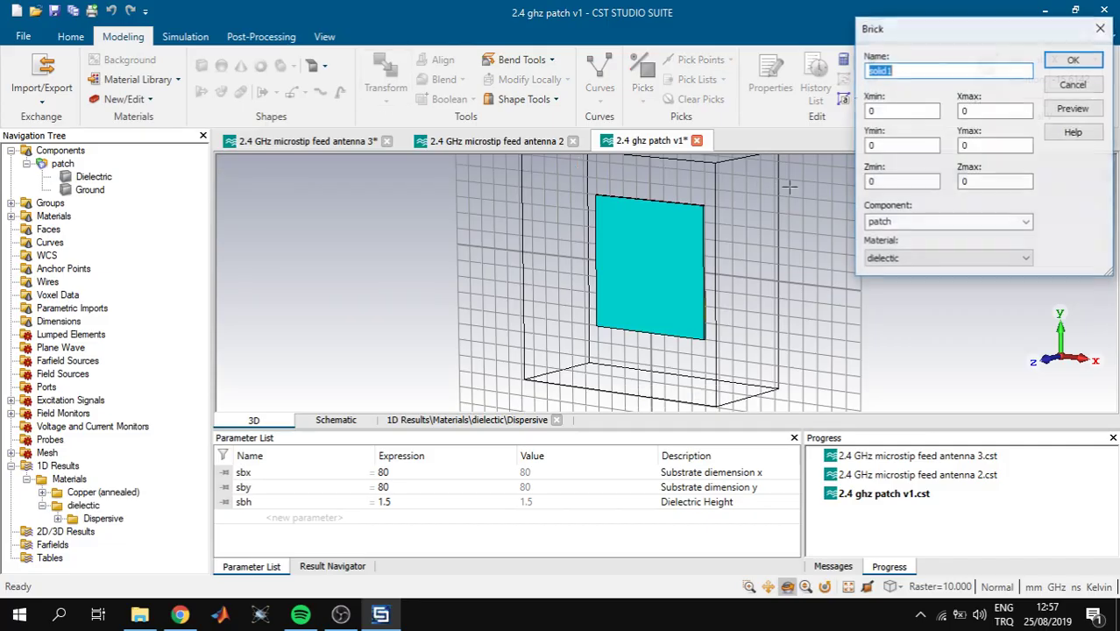
{"action": "type", "text": "patch"}
{"action": "double_click", "coordinate": [944, 71]}
{"action": "type", "text": "antenna"}
{"action": "key", "text": "Tab"}
Set the antenna brick's extents to -antx/2 to antx/2 in X and -anty/2 to anty/2 in Y.
{"action": "type", "text": "-"}
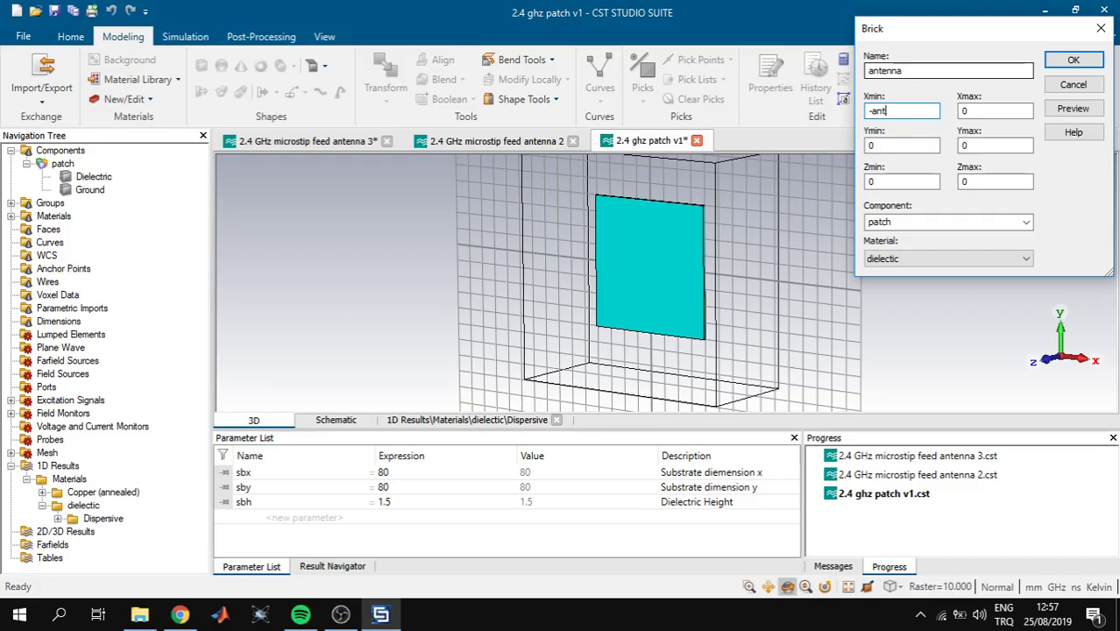
{"action": "type", "text": "antx/2"}
{"action": "key", "text": "Tab"}
{"action": "type", "text": "antx/2"}
{"action": "key", "text": "Tab"}
{"action": "type", "text": "anty"}
{"action": "key", "text": "Tab"}
{"action": "type", "text": "anty"}
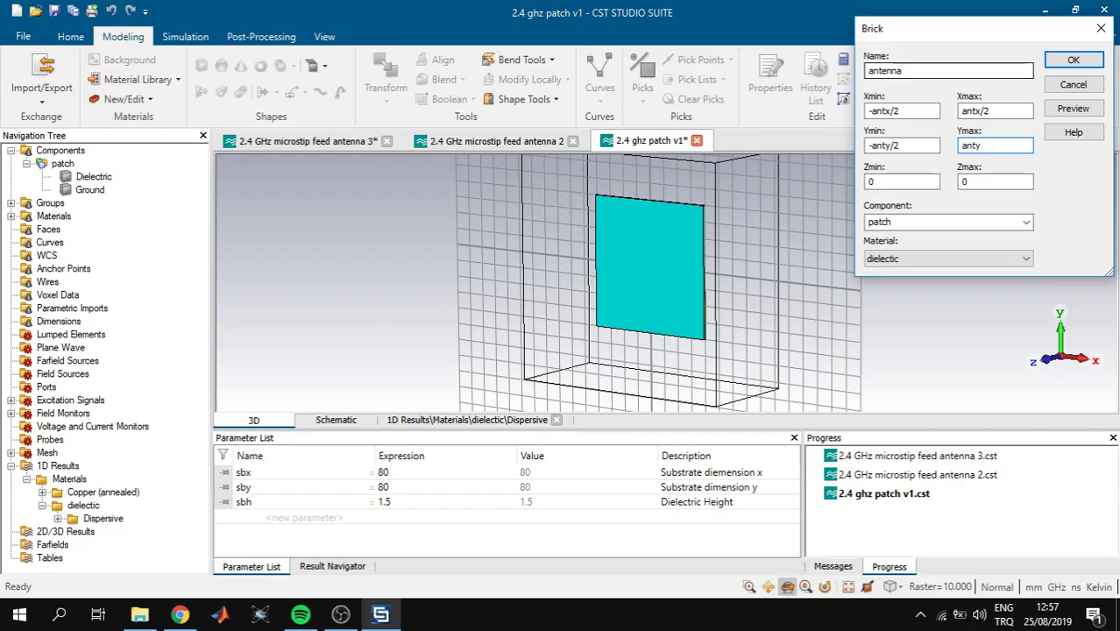
{"action": "key", "text": "Tab"}
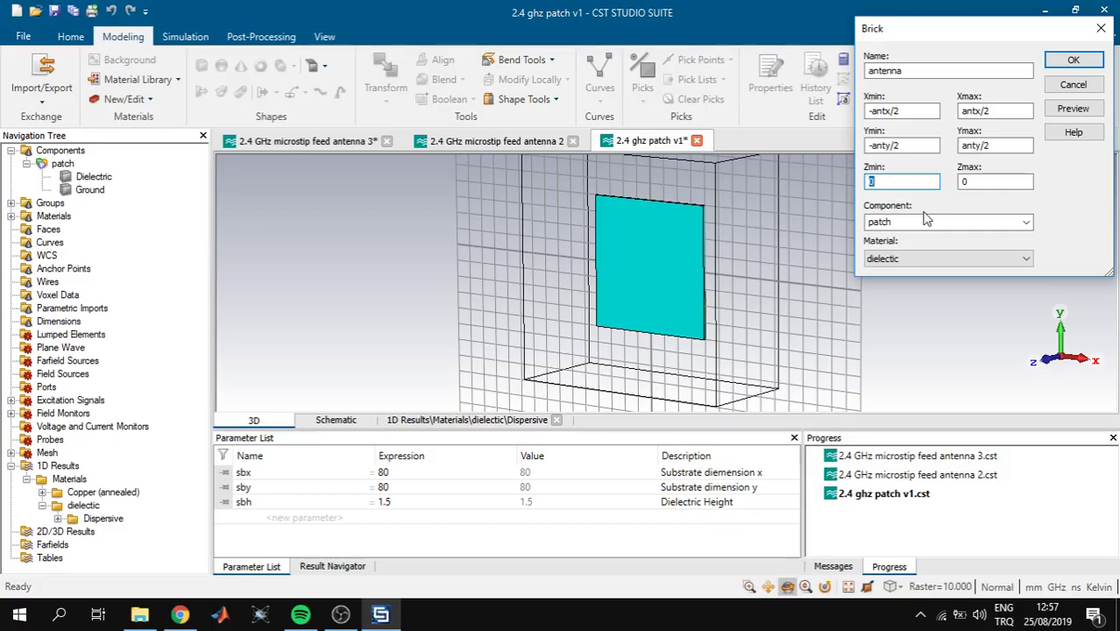
Set the antenna brick's Z extents to sbh and sbh+0.035 and its material to Copper (annealed).
{"action": "type", "text": "sbh"}
{"action": "key", "text": "Tab"}
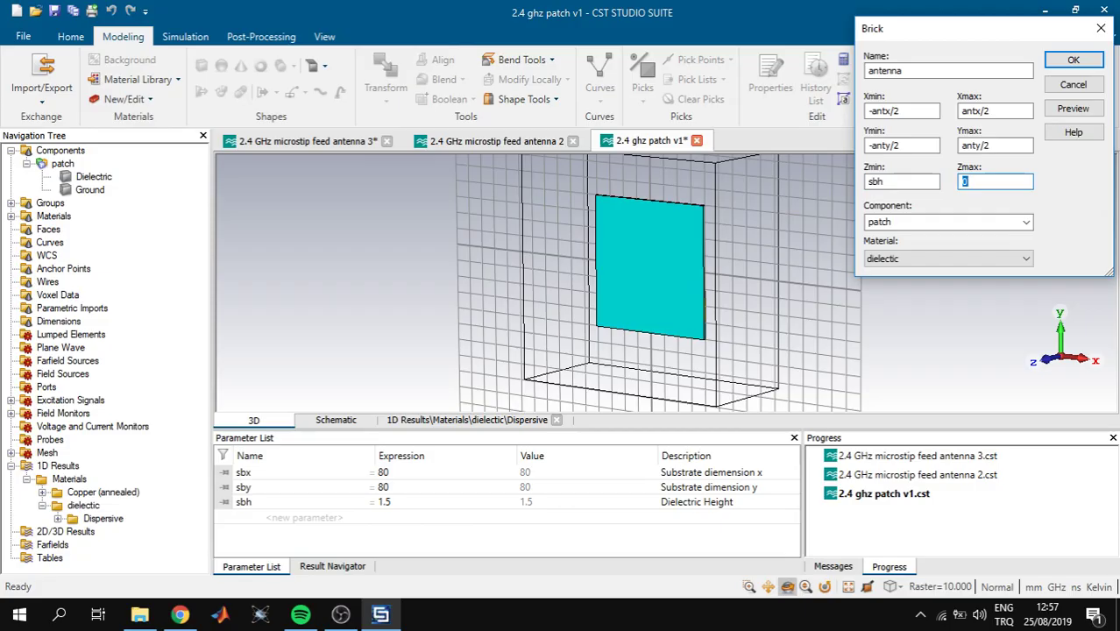
{"action": "type", "text": "sbh+0.035"}
{"action": "left_click", "coordinate": [923, 258]}
{"action": "left_click", "coordinate": [922, 296]}
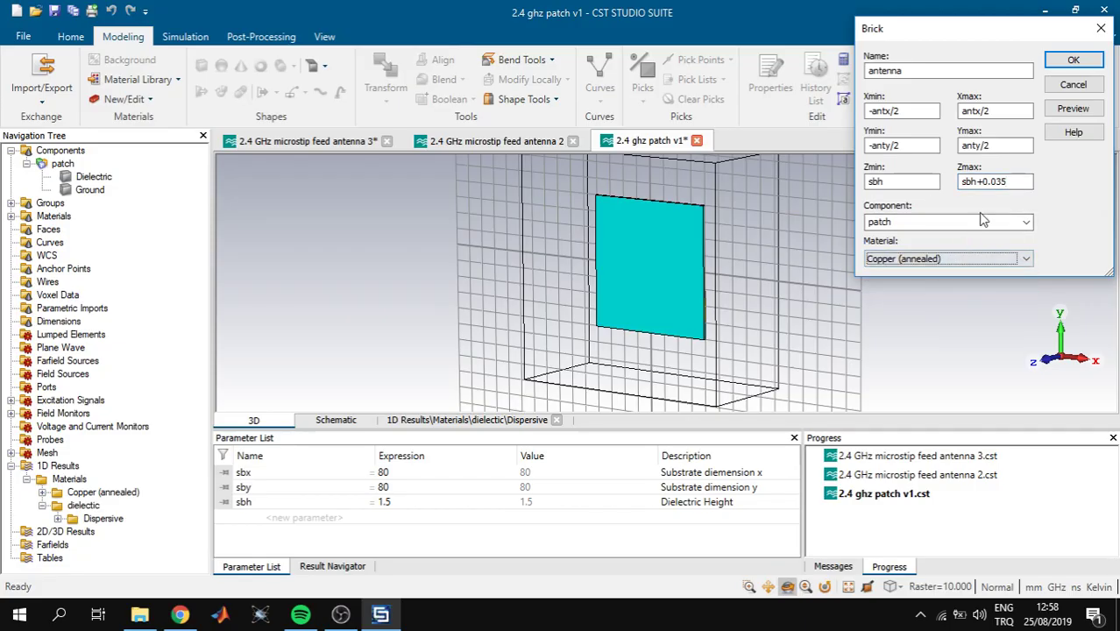
Preview the antenna brick and define the missing parameter antx as 47 with the description "Antenna Dimension X".
{"action": "left_click", "coordinate": [1070, 110]}
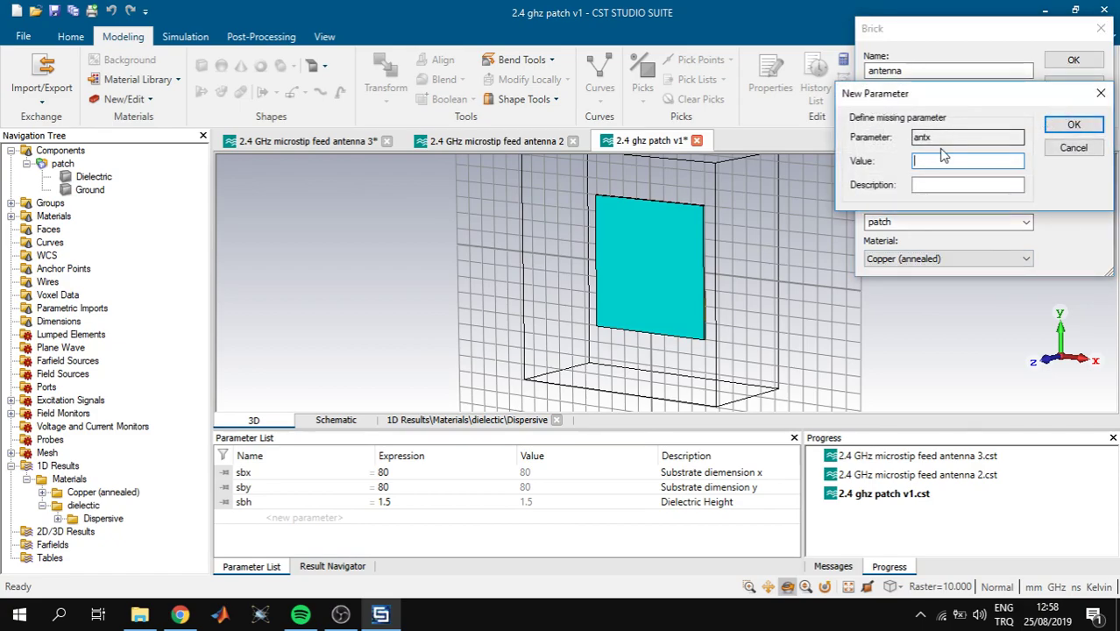
{"action": "type", "text": "47"}
{"action": "key", "text": "Tab"}
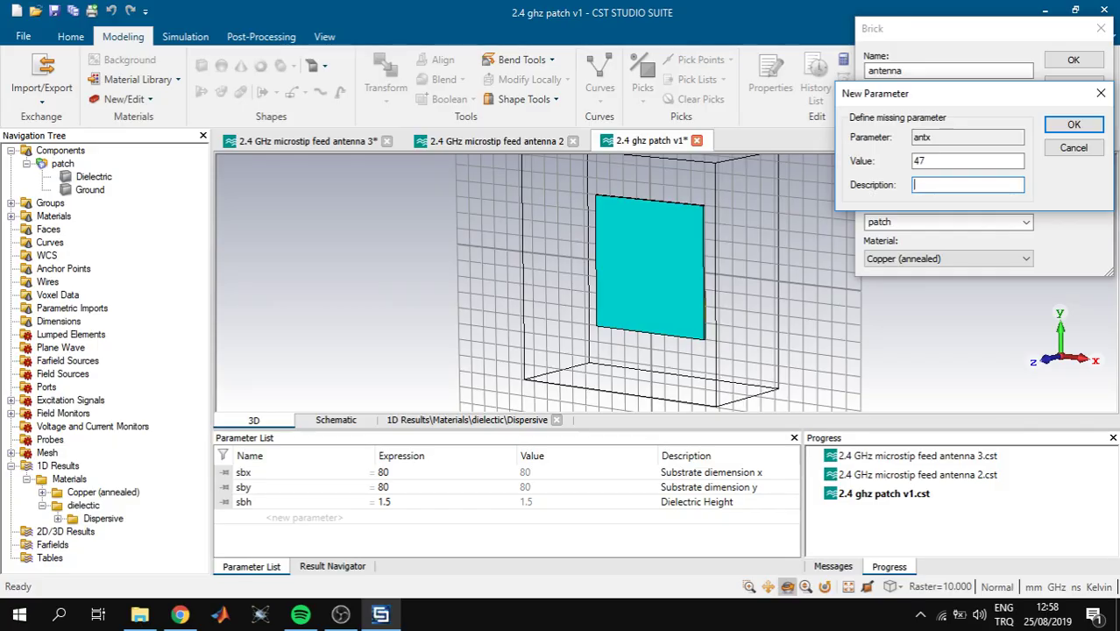
{"action": "type", "text": "Antenna Diemsion"}
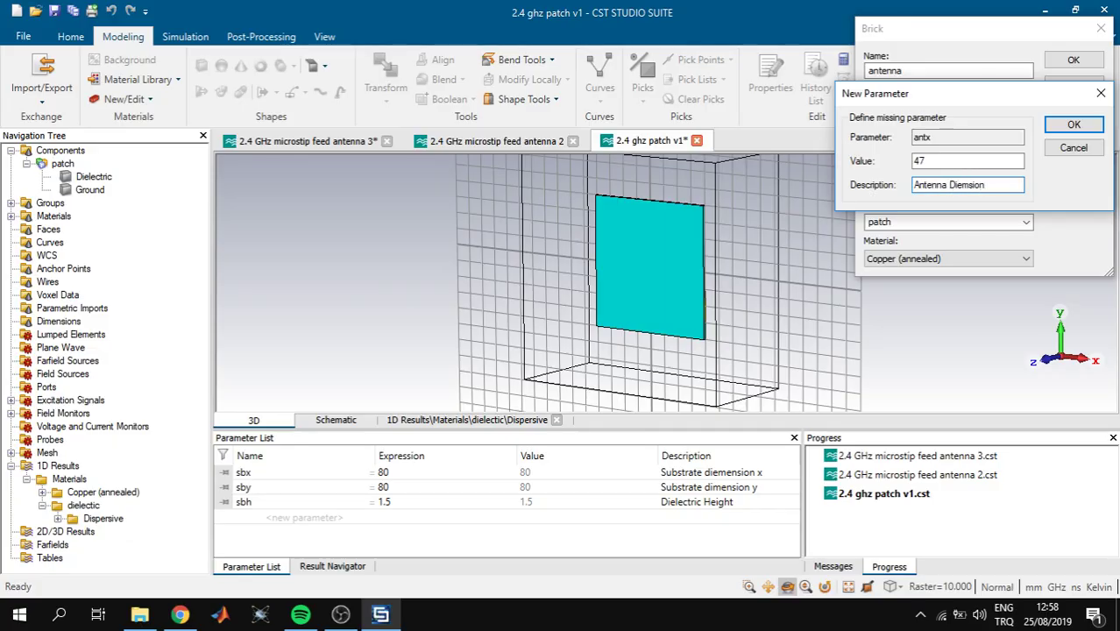
{"action": "key", "text": "BackSpace"}
{"action": "key", "text": "BackSpace"}
{"action": "key", "text": "BackSpace"}
{"action": "key", "text": "BackSpace"}
{"action": "type", "text": "mension"}
{"action": "key", "text": "Return"}
{"action": "type", "text": "Antenna"}
{"action": "key", "text": "BackSpace"}
{"action": "key", "text": "BackSpace"}
{"action": "key", "text": "BackSpace"}
{"action": "key", "text": "BackSpace"}
{"action": "key", "text": "BackSpace"}
{"action": "key", "text": "BackSpace"}
{"action": "key", "text": "BackSpace"}
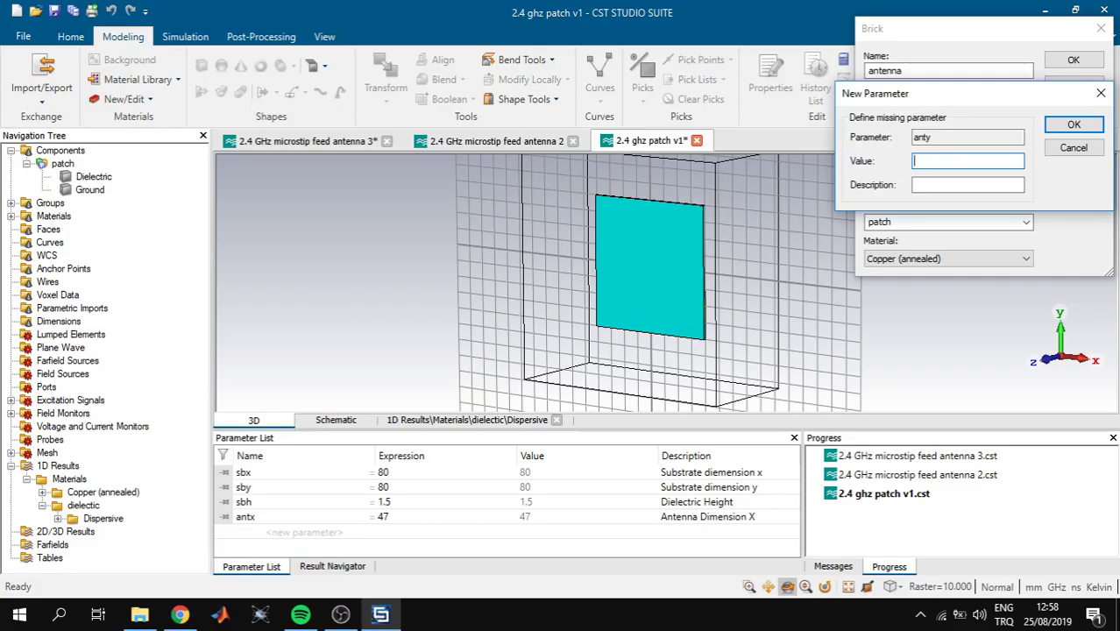
Define the missing parameter anty as 30.2 with the description "Antenna Diemsion Y".
{"action": "key", "text": "Tab"}
{"action": "type", "text": "Antenna Diemsion"}
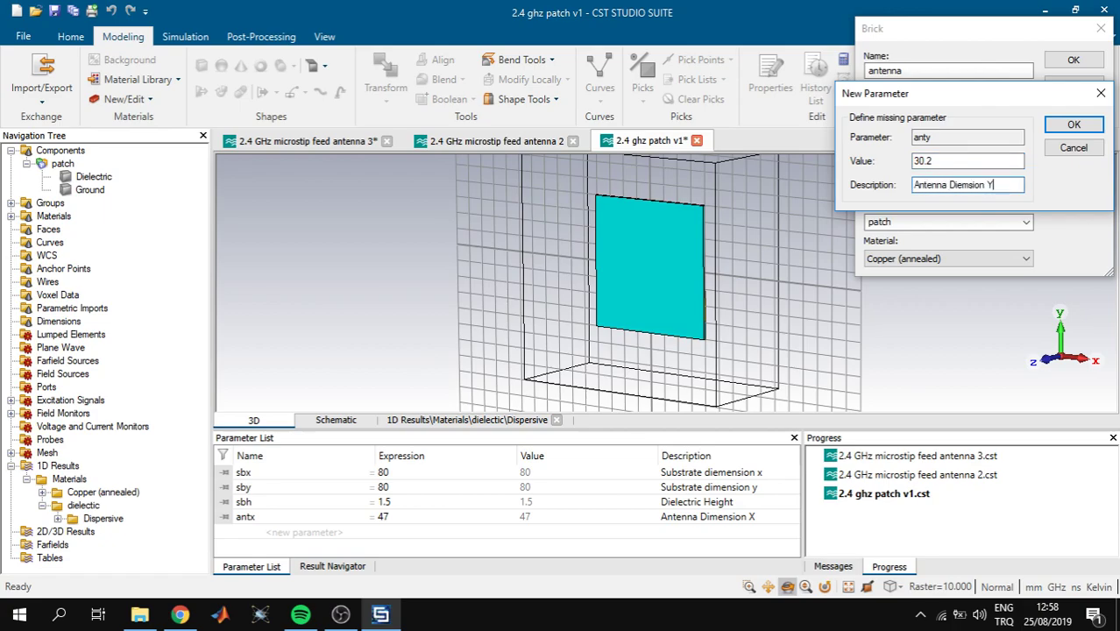
{"action": "type", "text": " Y"}
{"action": "left_click", "coordinate": [1056, 125]}
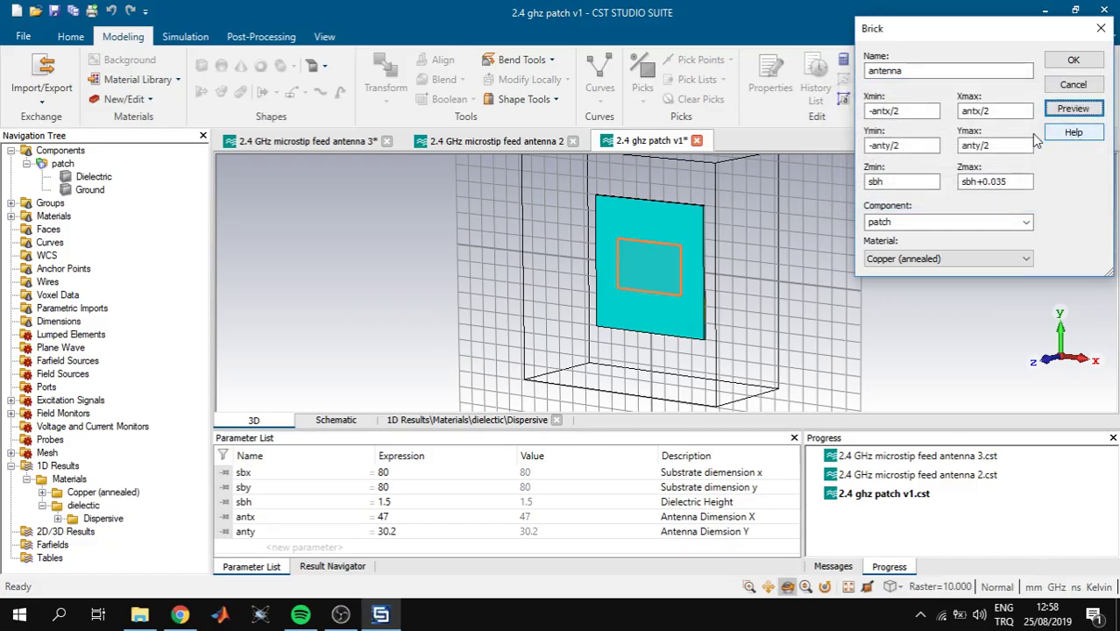
Check the previewed patch, create the antenna brick and inspect it on the substrate.
{"action": "left_click_drag", "start_coordinate": [655, 280], "coordinate": [656, 294]}
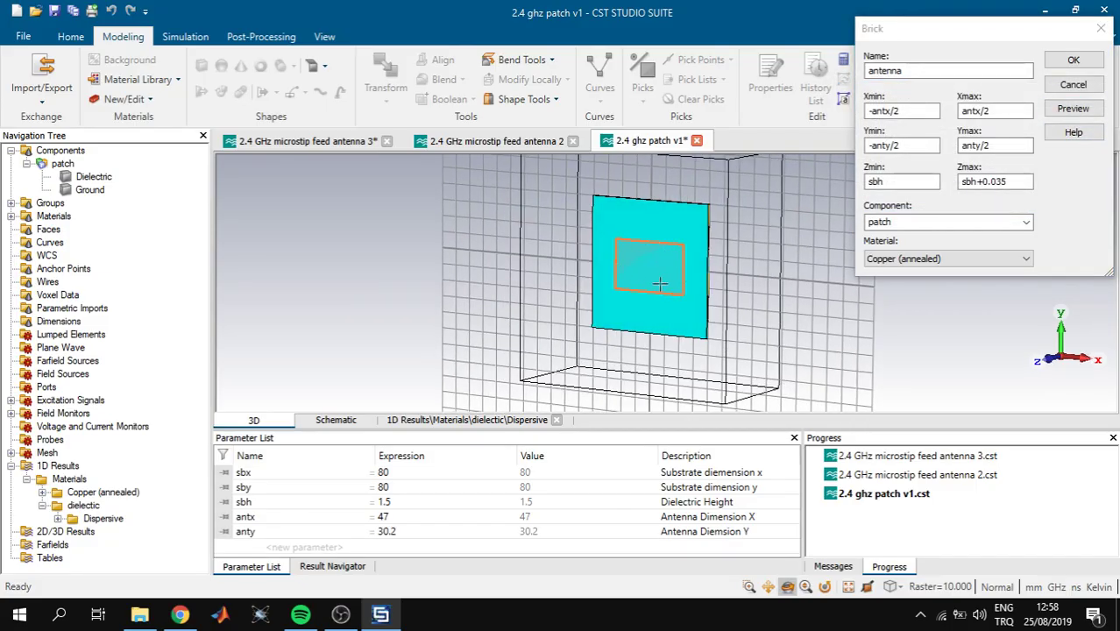
{"action": "left_click", "coordinate": [1074, 60]}
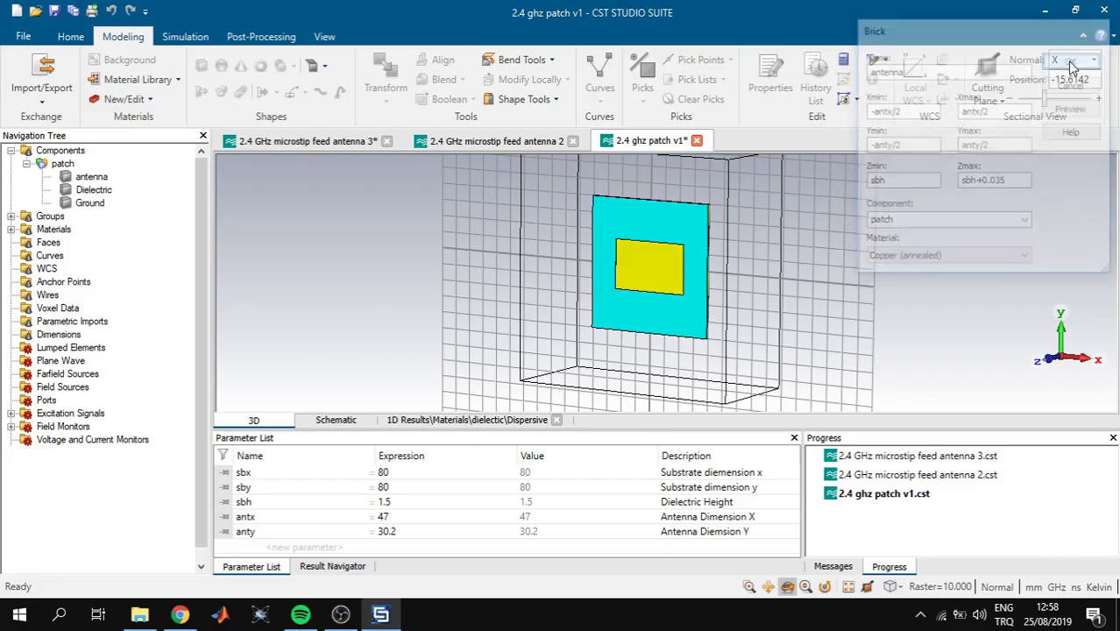
{"action": "scroll", "coordinate": [654, 277], "scroll_direction": "up", "scroll_amount": 1}
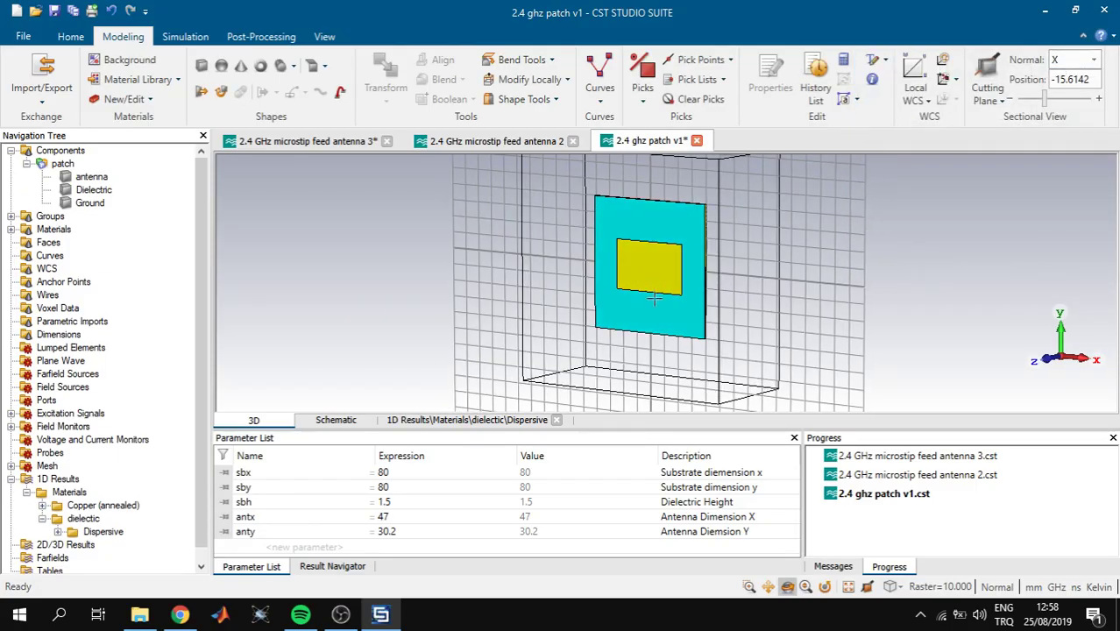
{"action": "scroll", "coordinate": [655, 278], "scroll_direction": "up", "scroll_amount": 1}
{"action": "scroll", "coordinate": [655, 278], "scroll_direction": "up", "scroll_amount": 2}
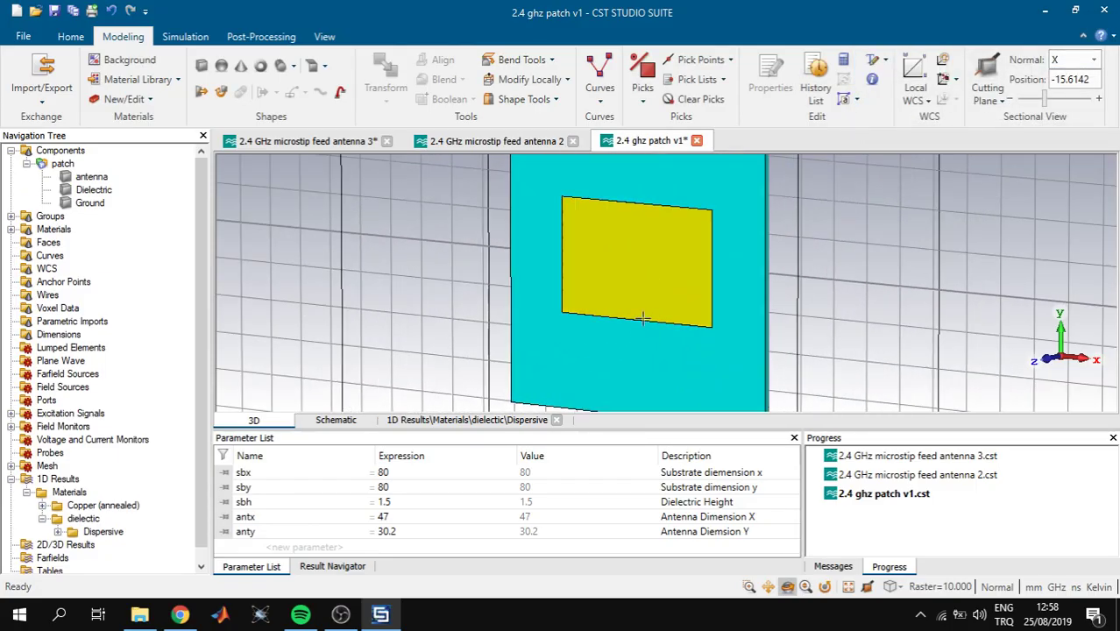
{"action": "scroll", "coordinate": [640, 293], "scroll_direction": "down", "scroll_amount": 2}
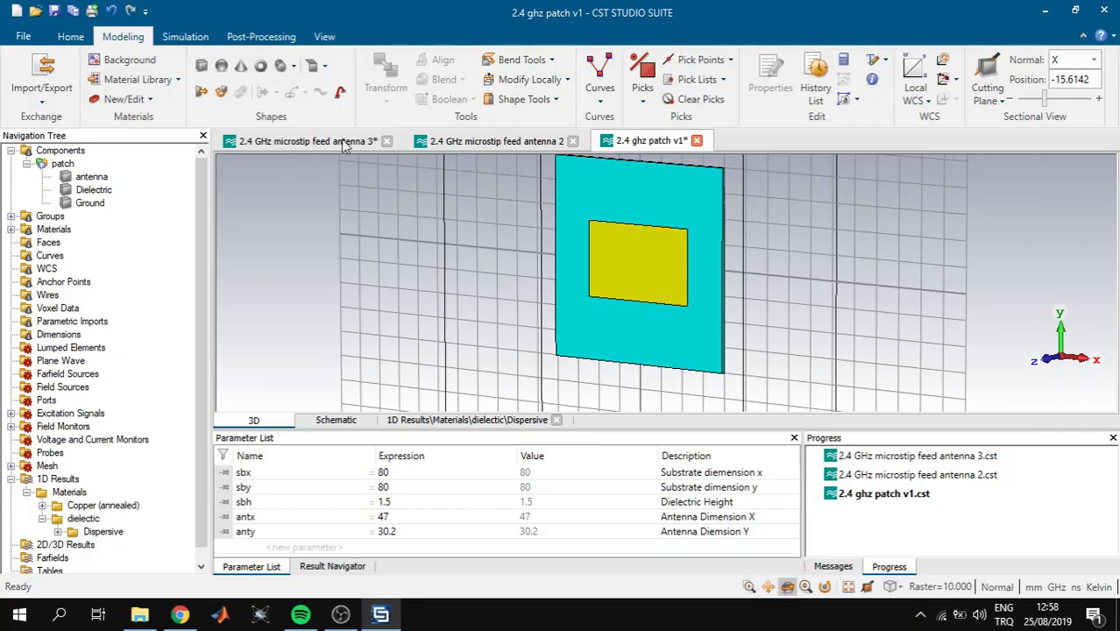
Begin a fourth brick by coordinates and name it "transmission".
{"action": "left_click", "coordinate": [201, 66]}
{"action": "key", "text": "Escape"}
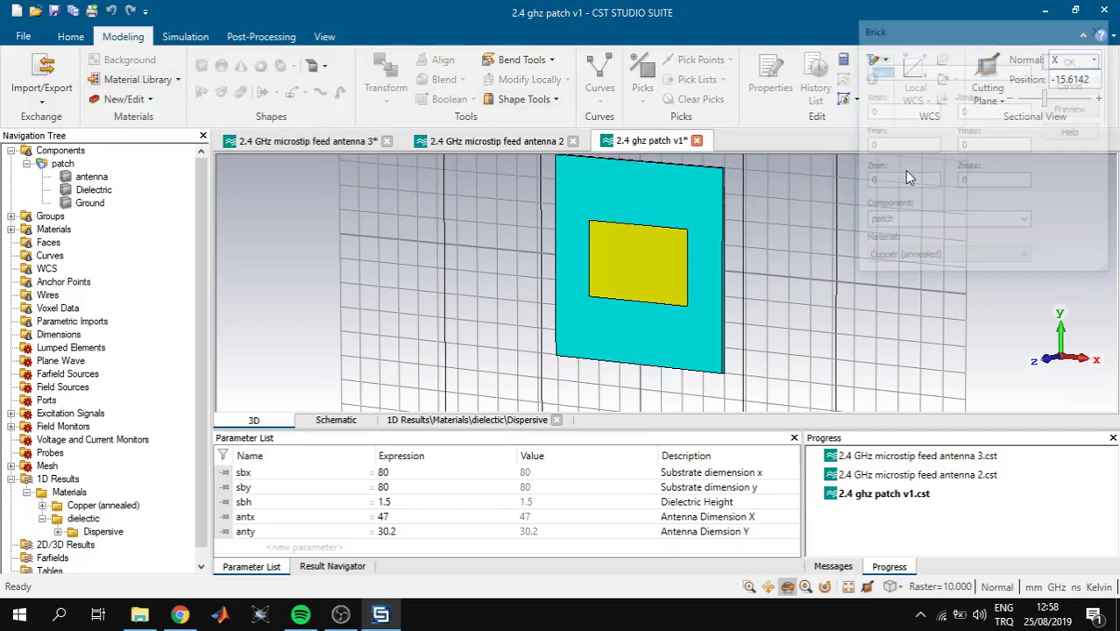
{"action": "type", "text": "trans"}
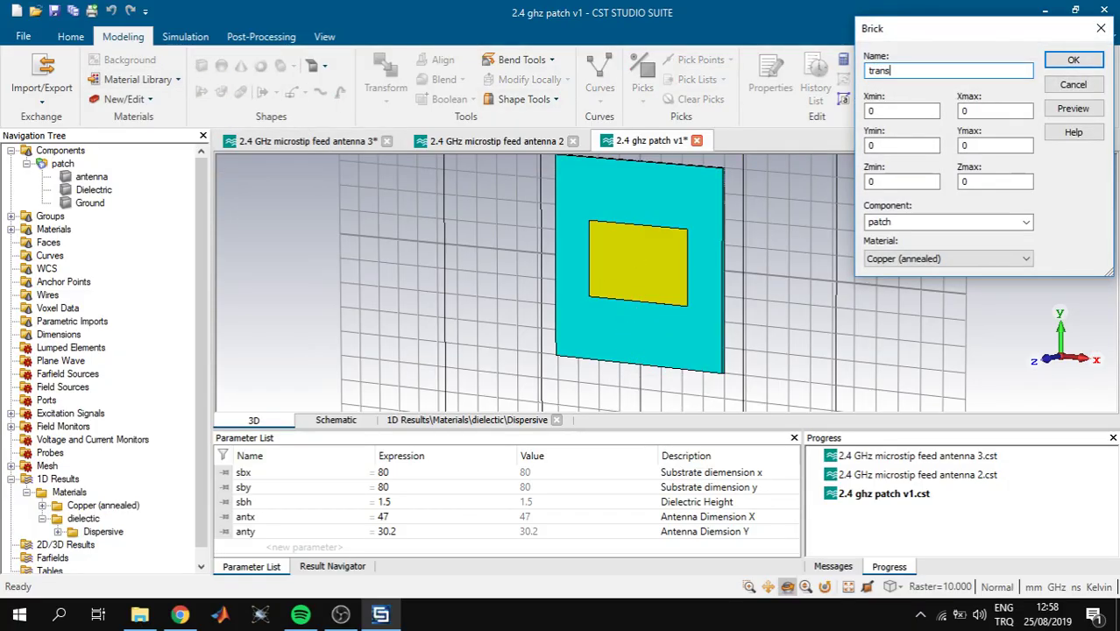
{"action": "type", "text": "mission"}
Set the transmission brick's extents to X -trx/2 to trx/2, Y -sby/2 to -anty/2 and Z sbh to sbh+0.035.
{"action": "key", "text": "Tab"}
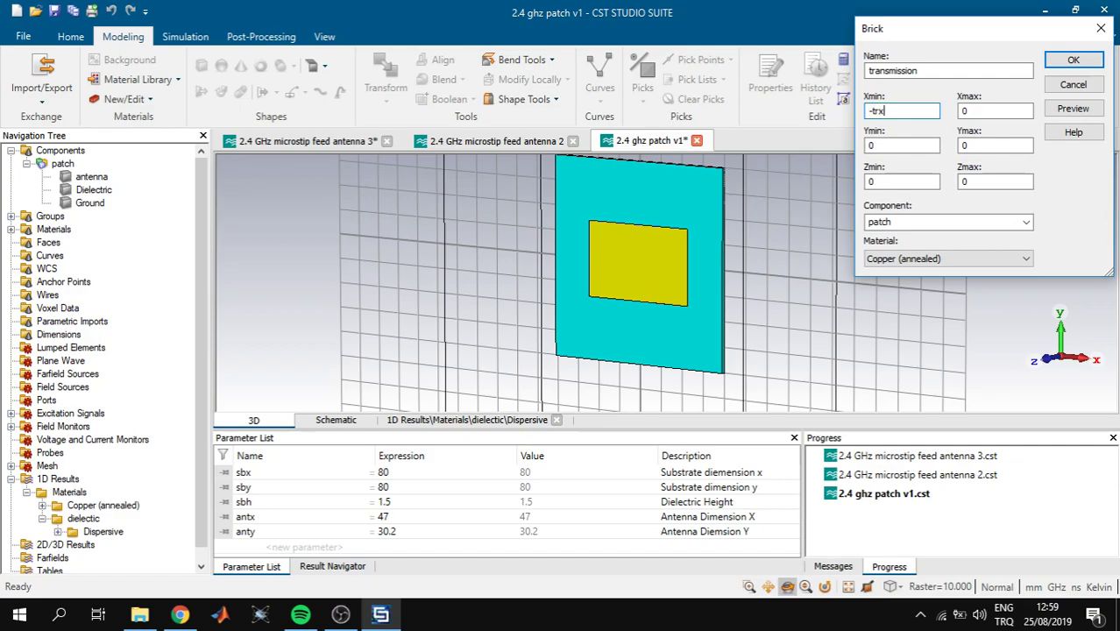
{"action": "key", "text": "Tab"}
{"action": "key", "text": "Tab"}
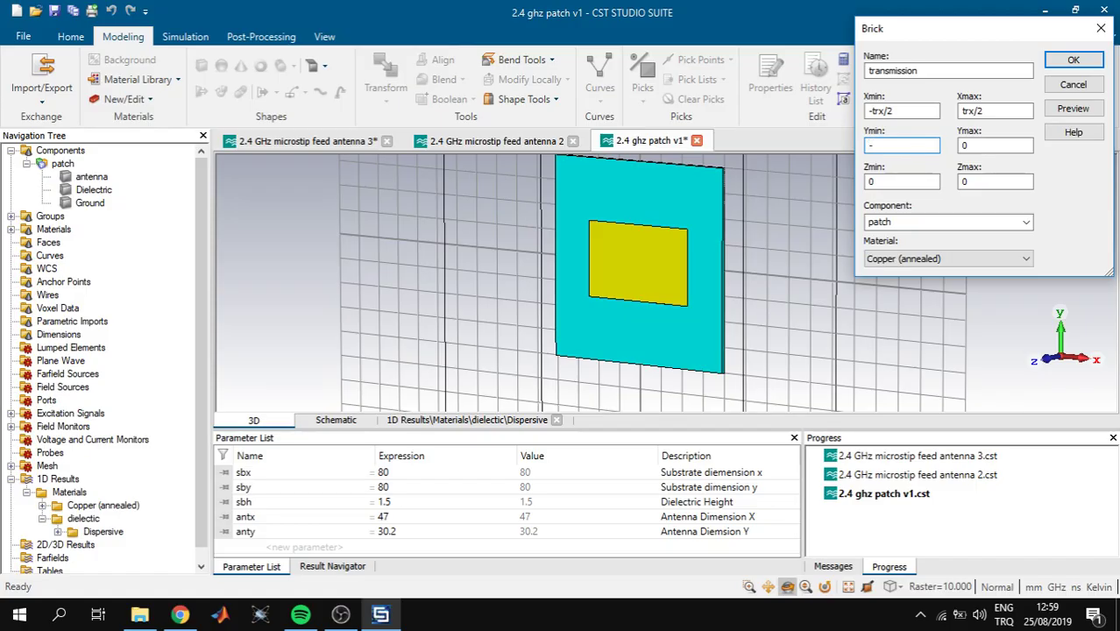
{"action": "type", "text": "sby/2"}
{"action": "key", "text": "Tab"}
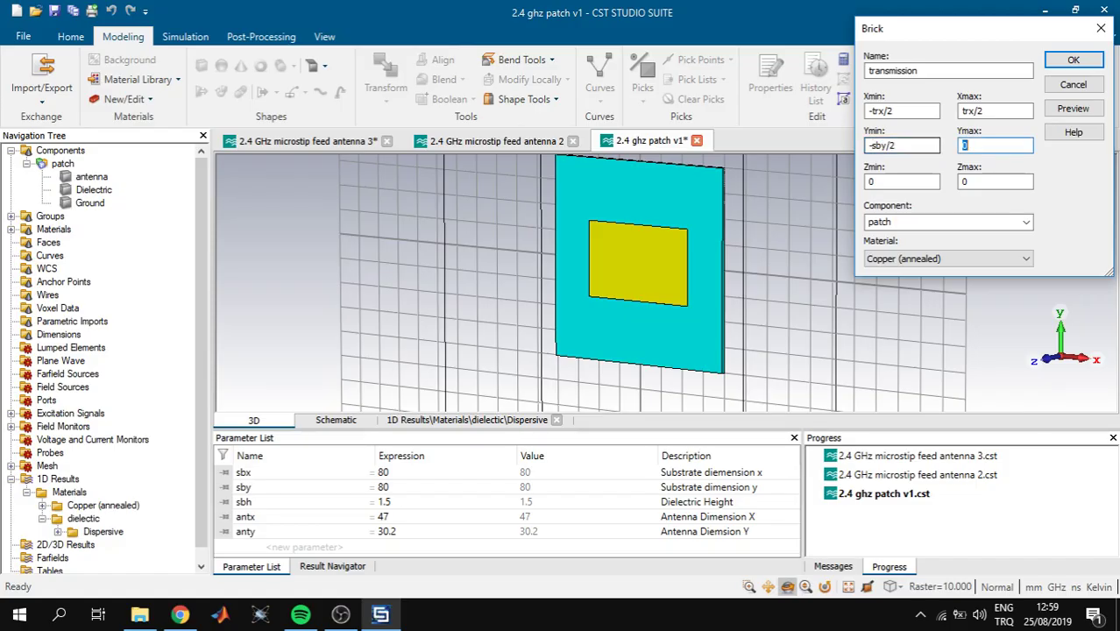
{"action": "type", "text": "-an"}
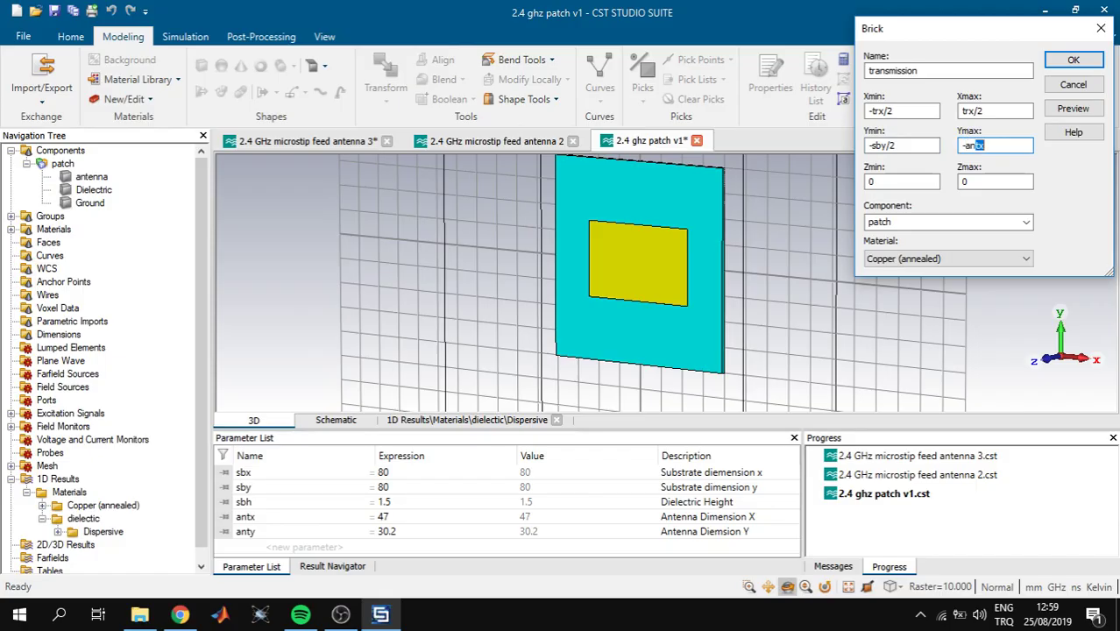
{"action": "type", "text": "ty/2"}
{"action": "key", "text": "Tab"}
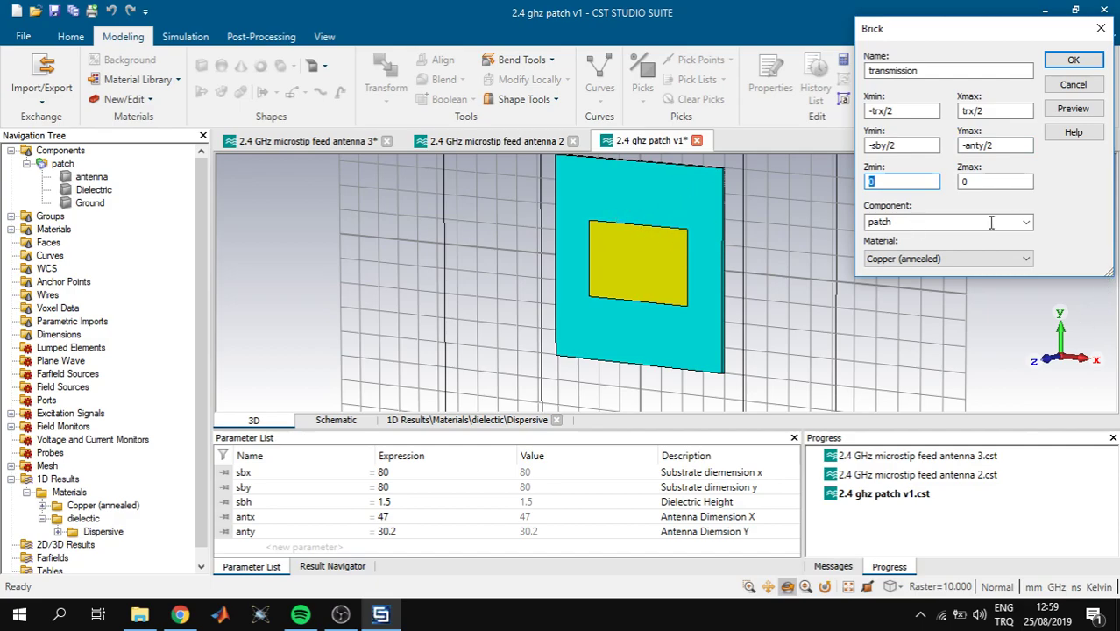
{"action": "type", "text": "sbh"}
{"action": "key", "text": "Tab"}
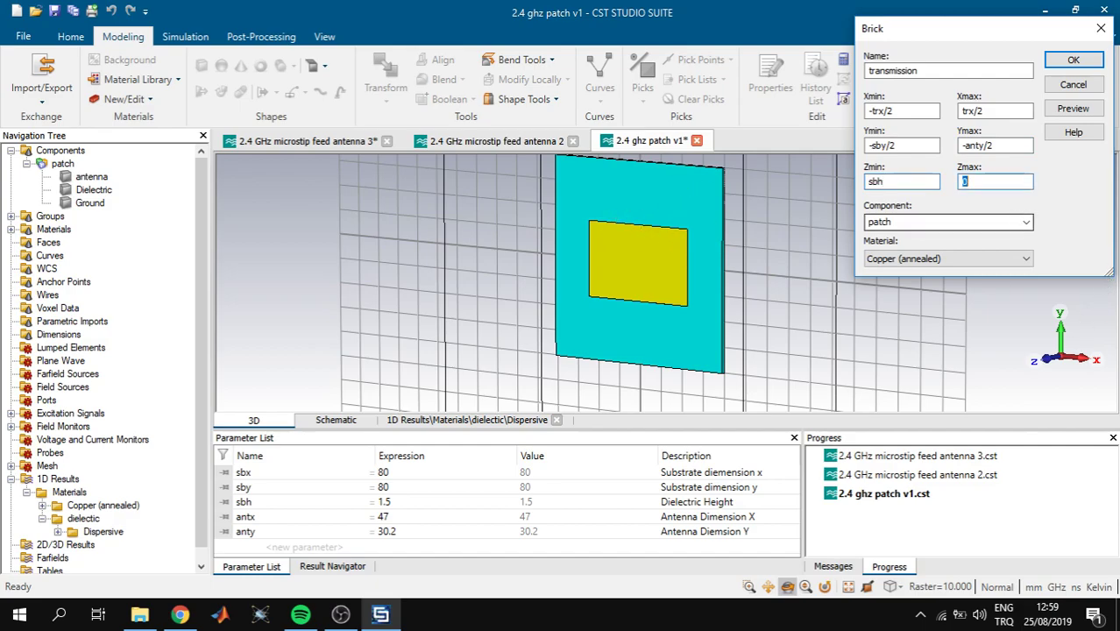
{"action": "type", "text": "sbh+0.035"}
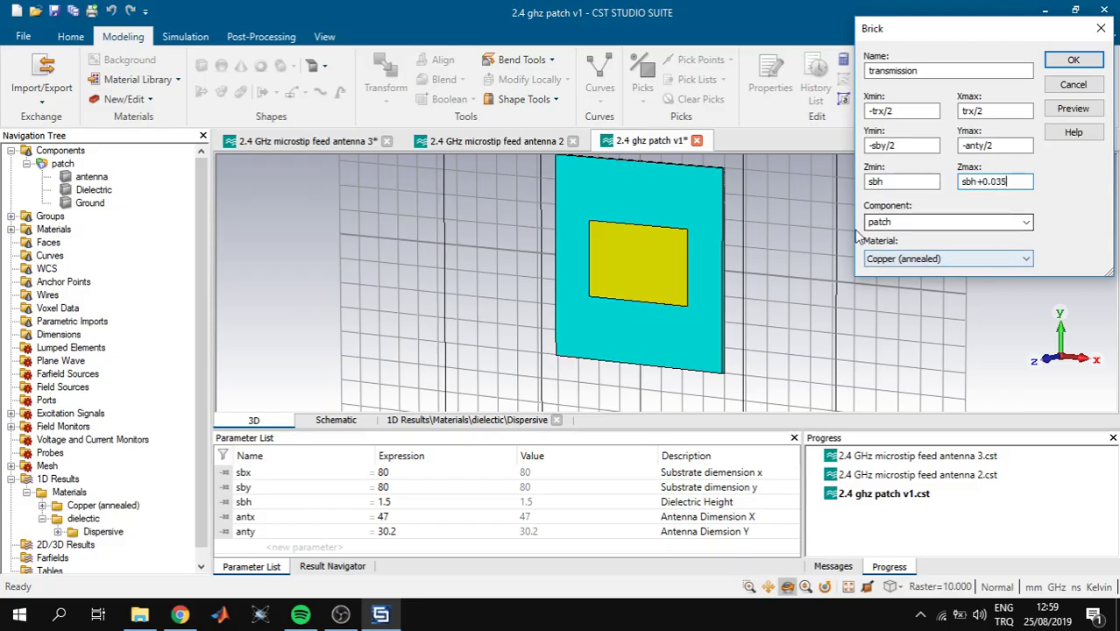
Preview the brick, define the missing parameter trx as 2.98 with the description "transmission line X", and create the transmission brick.
{"action": "left_click", "coordinate": [1075, 109]}
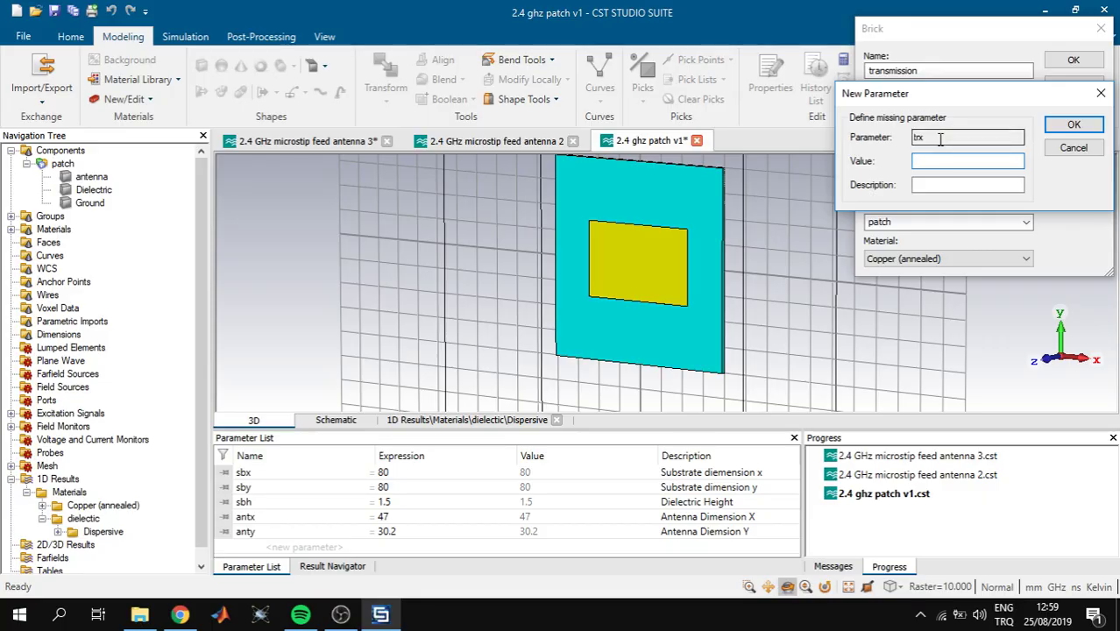
{"action": "type", "text": "2.98"}
{"action": "left_click", "coordinate": [968, 184]}
{"action": "type", "text": "transmission line"}
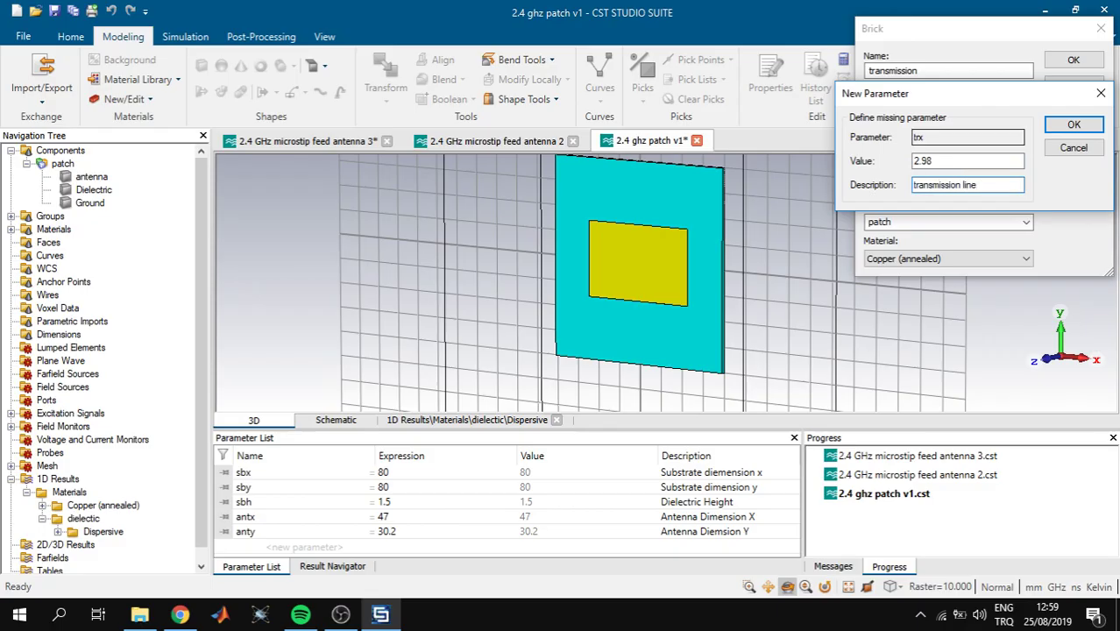
{"action": "key", "text": "Return"}
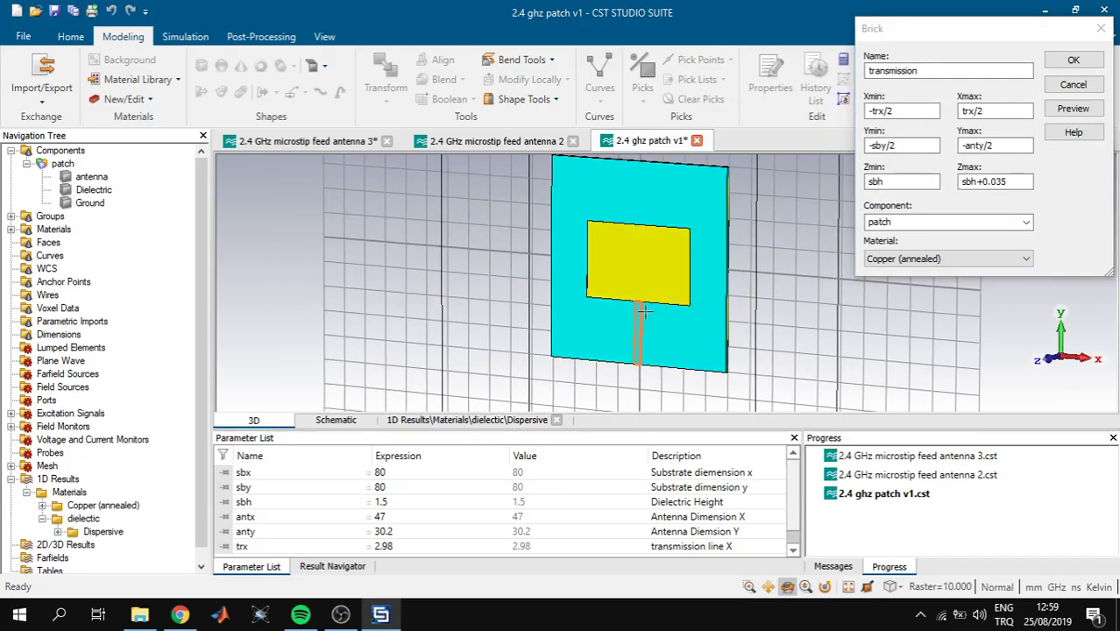
{"action": "left_click", "coordinate": [1062, 63]}
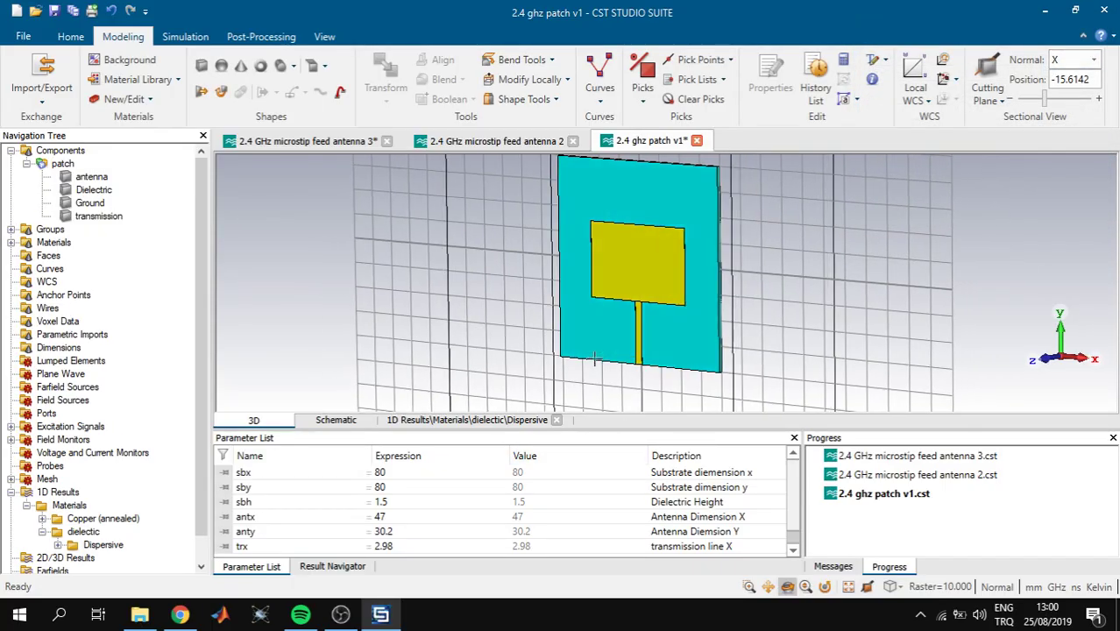
Begin a fifth brick by coordinates, name it "inset" and set its X extents from trx/2 to insx.
{"action": "scroll", "coordinate": [638, 297], "scroll_direction": "up", "scroll_amount": 3}
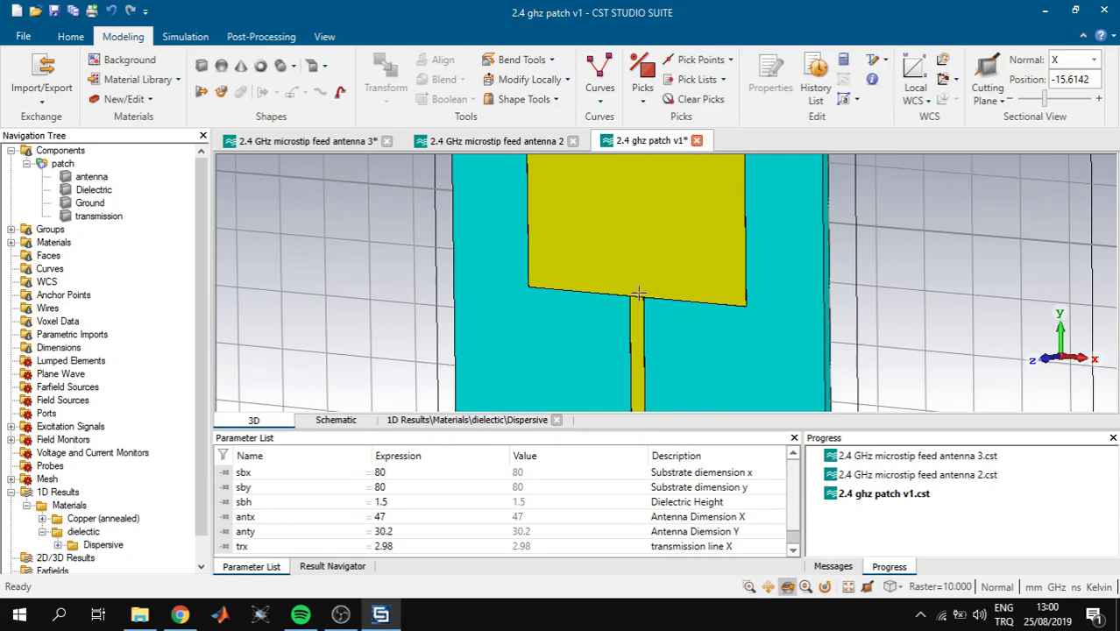
{"action": "left_click", "coordinate": [202, 69]}
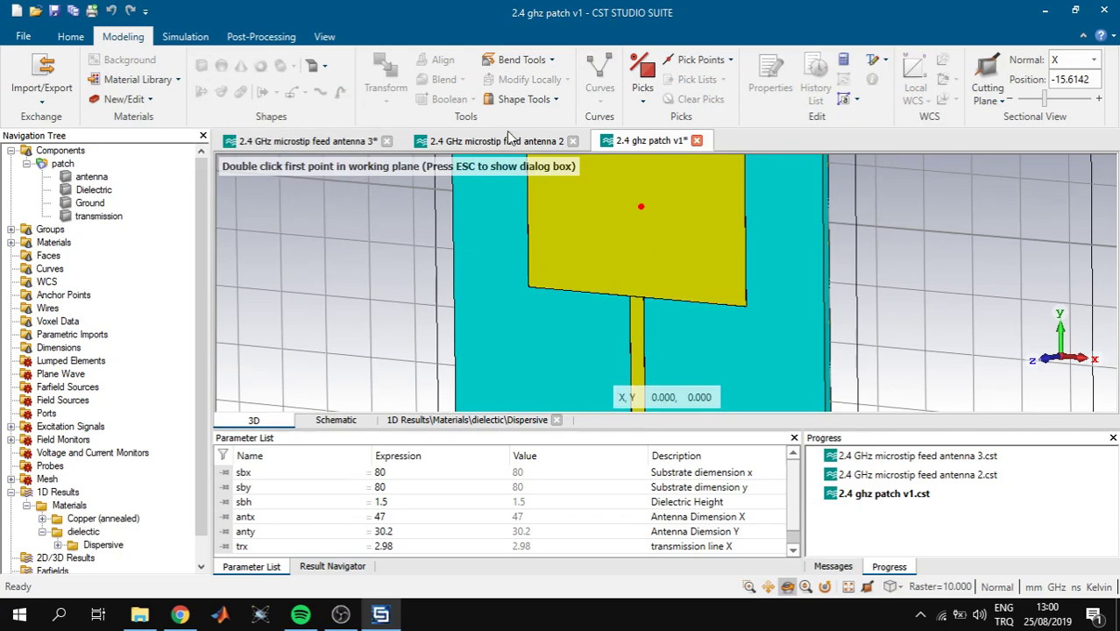
{"action": "key", "text": "Escape"}
{"action": "type", "text": "inset"}
{"action": "key", "text": "Tab"}
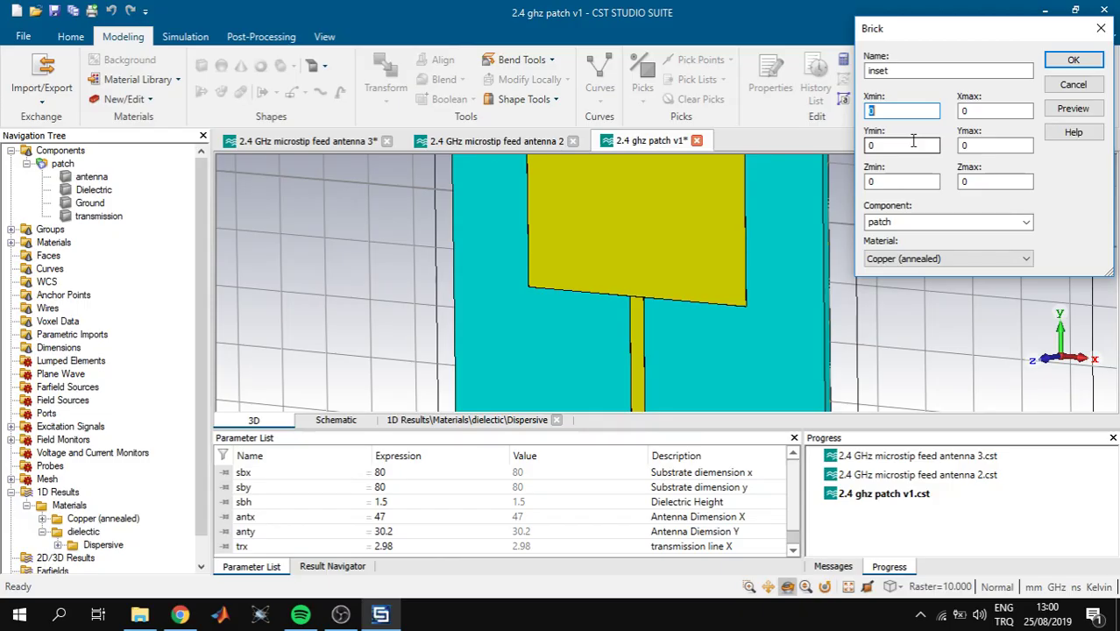
{"action": "type", "text": "trx/2"}
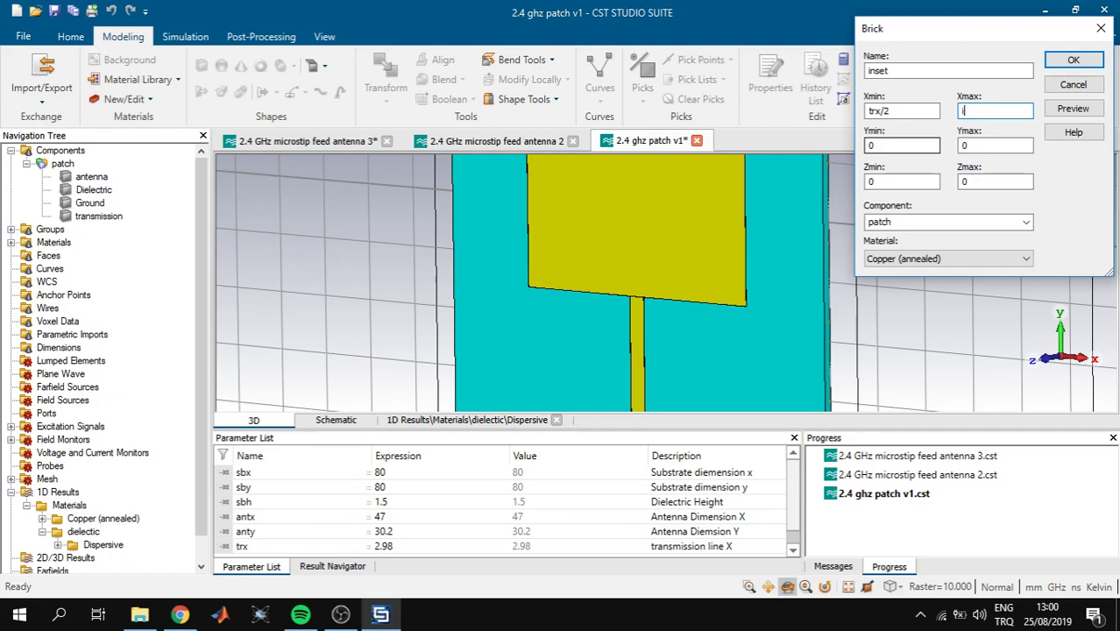
{"action": "type", "text": "sx"}
Set the inset brick's Y extents from -anty/2 to -anty/2+insy.
{"action": "double_click", "coordinate": [899, 144]}
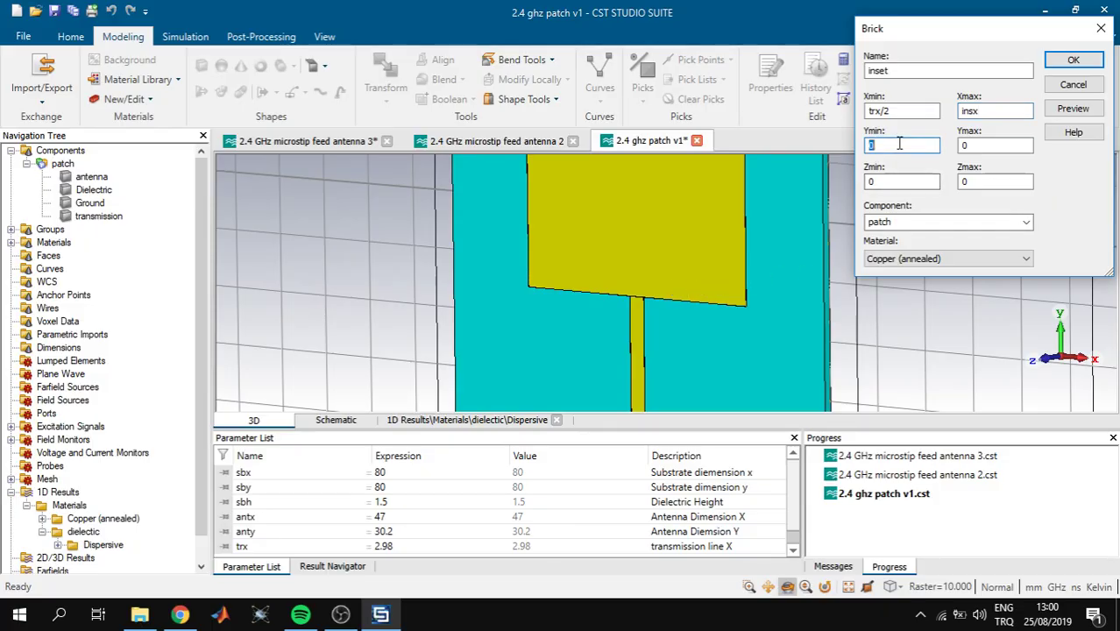
{"action": "type", "text": "-any"}
{"action": "key", "text": "BackSpace"}
{"action": "type", "text": "ty/2"}
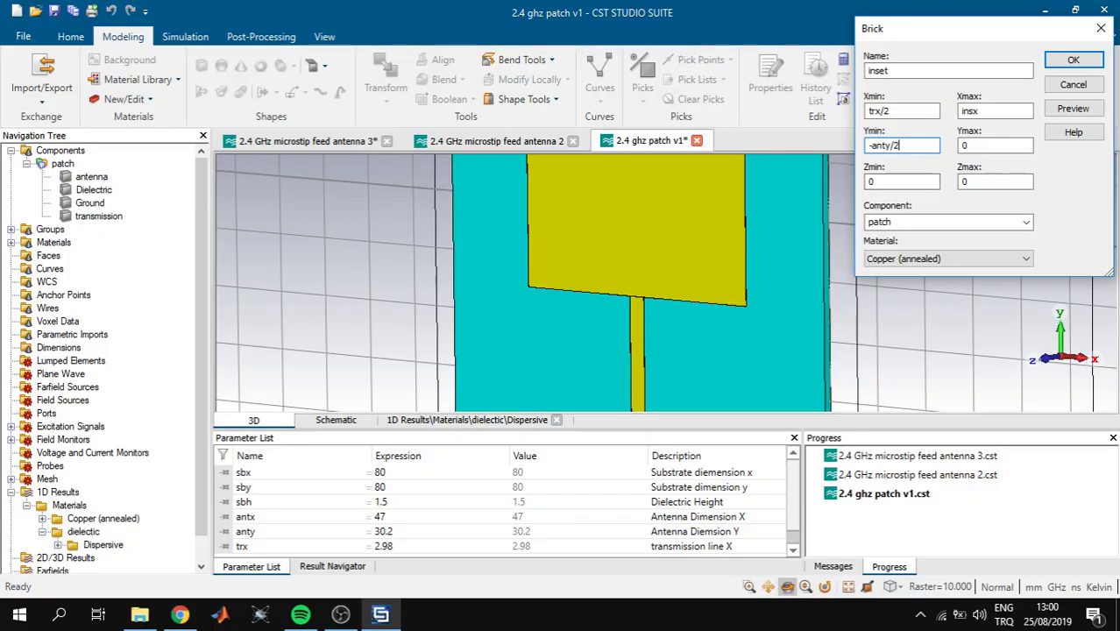
{"action": "key", "text": "Tab"}
{"action": "type", "text": "-an"}
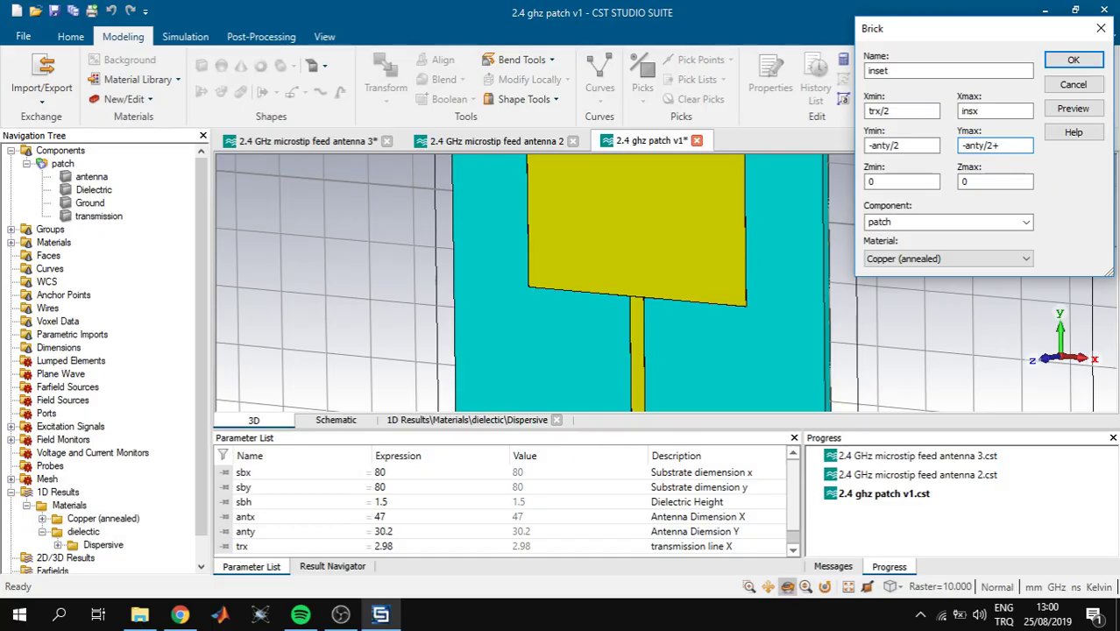
{"action": "type", "text": "ty/2+insy"}
Set the inset brick's Z extents from sbh to sbh+0.035.
{"action": "key", "text": "Tab"}
{"action": "type", "text": "sbh"}
{"action": "key", "text": "Tab"}
{"action": "type", "text": "sbh++"}
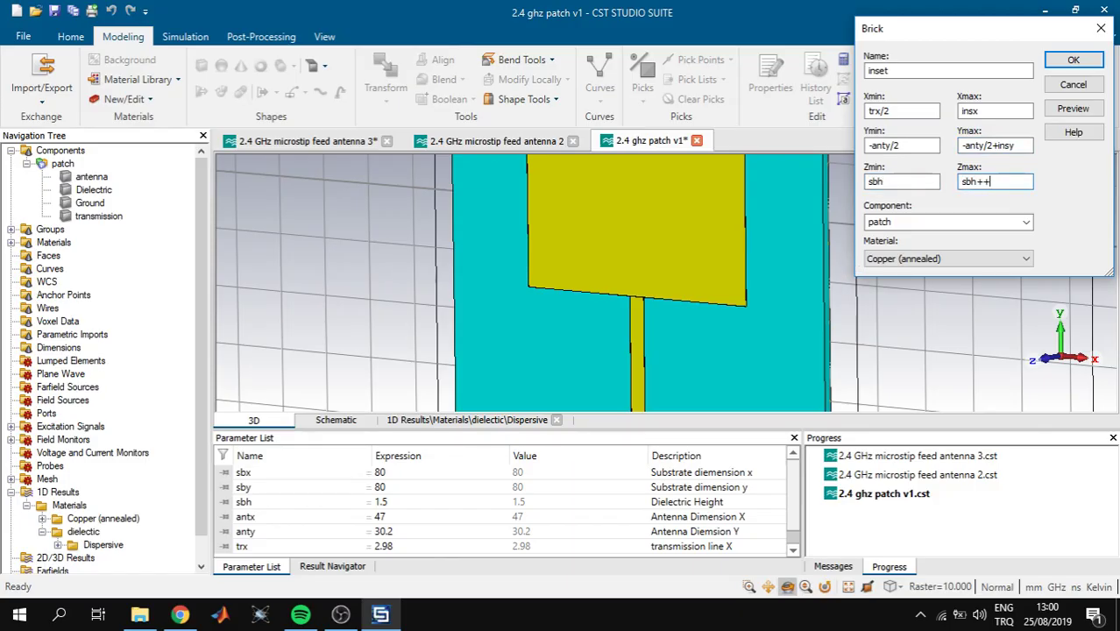
{"action": "type", "text": "0.035"}
Preview the inset brick and define the missing parameter insx as 1.5 with the description "inset diemsion x".
{"action": "left_click", "coordinate": [1071, 108]}
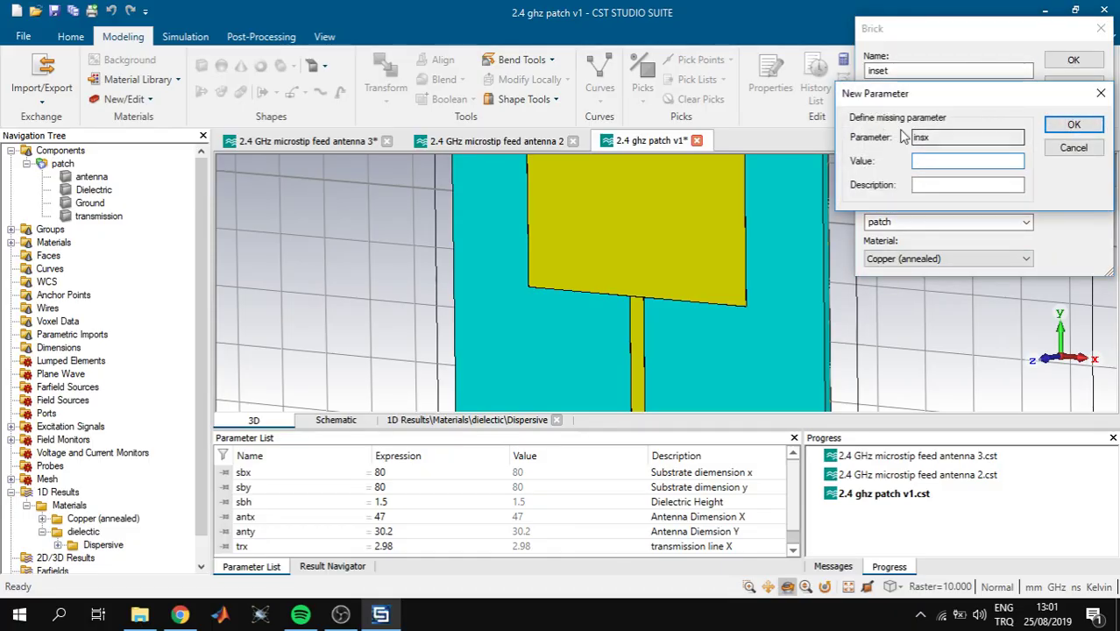
{"action": "type", "text": "1.5"}
{"action": "left_click", "coordinate": [968, 184]}
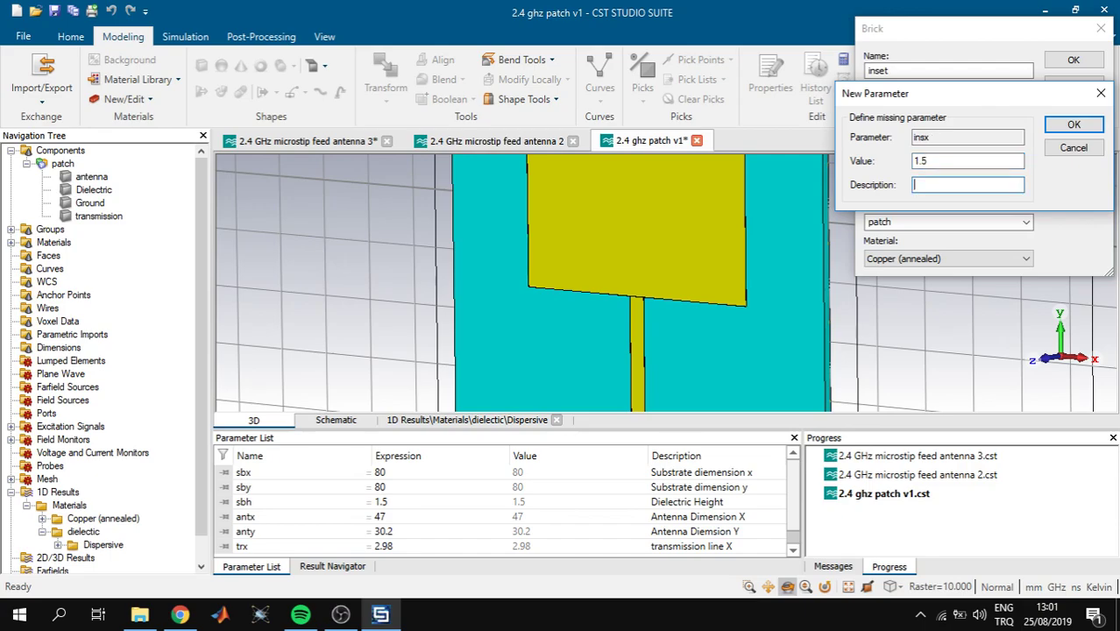
{"action": "type", "text": "inset diemsion x"}
{"action": "key", "text": "Return"}
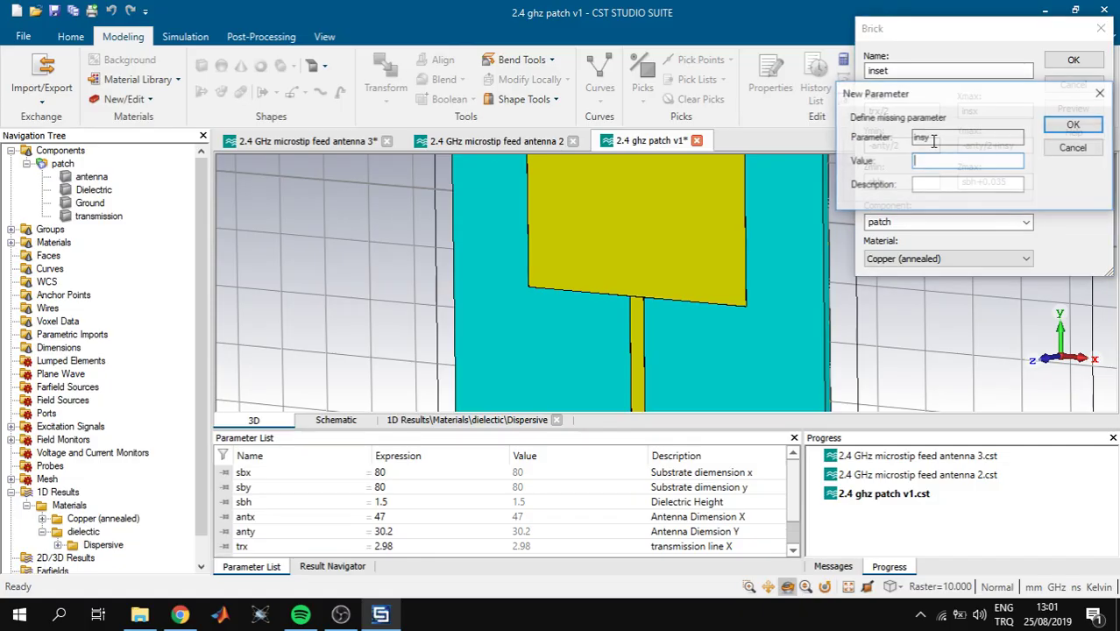
Define the missing parameter insy as 7.16 with the description "inset diemsion y".
{"action": "type", "text": "inse"}
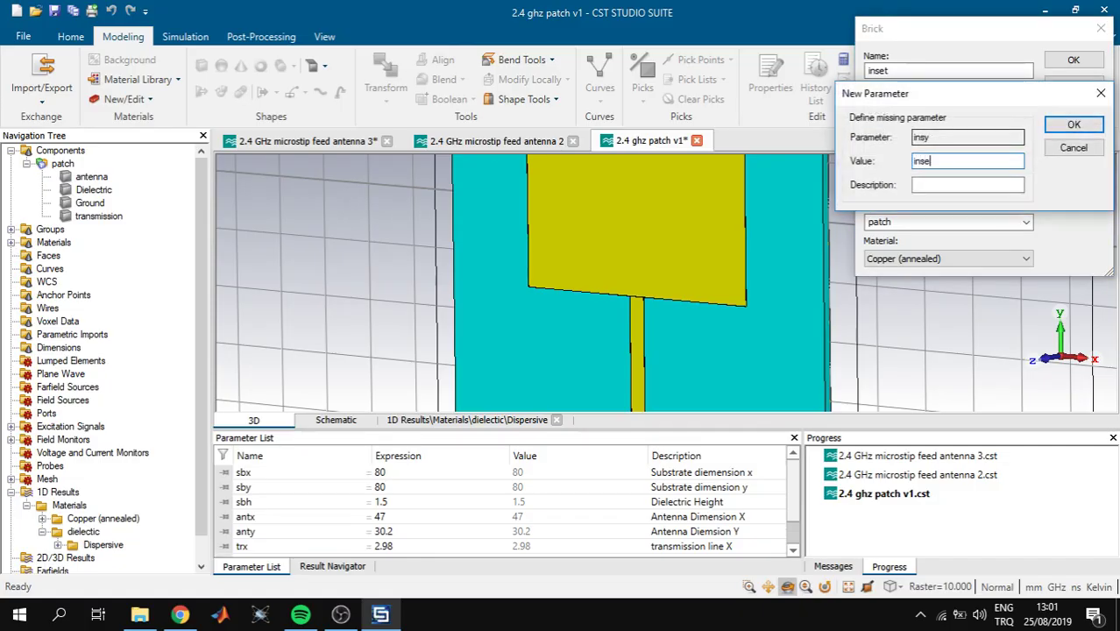
{"action": "type", "text": "7.16"}
{"action": "left_click", "coordinate": [914, 184]}
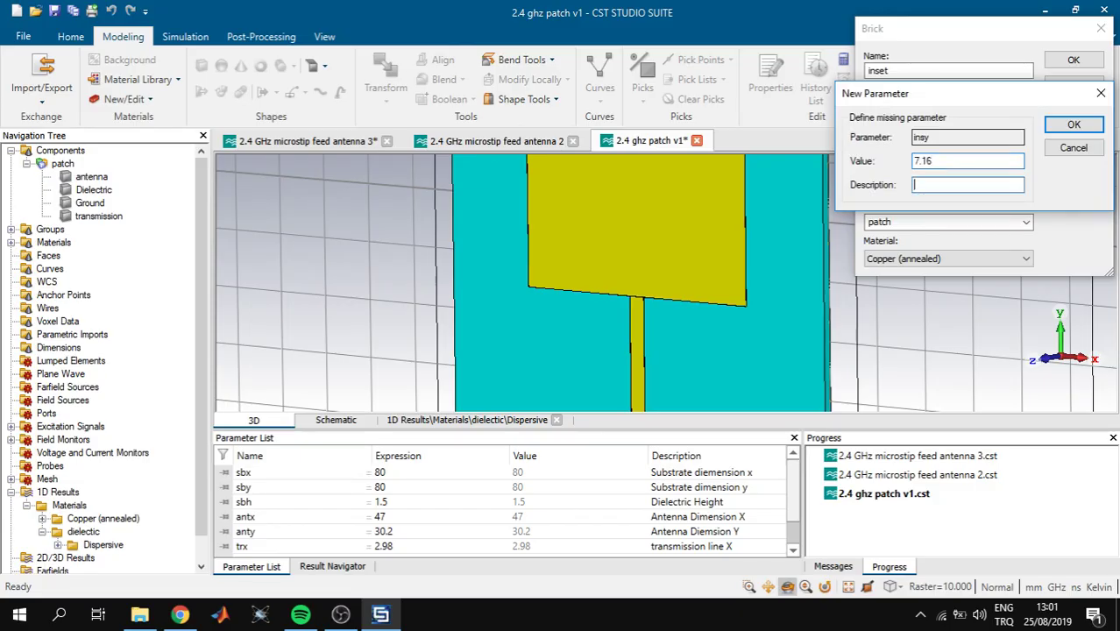
{"action": "type", "text": "inset diemsion y"}
{"action": "left_click", "coordinate": [1072, 124]}
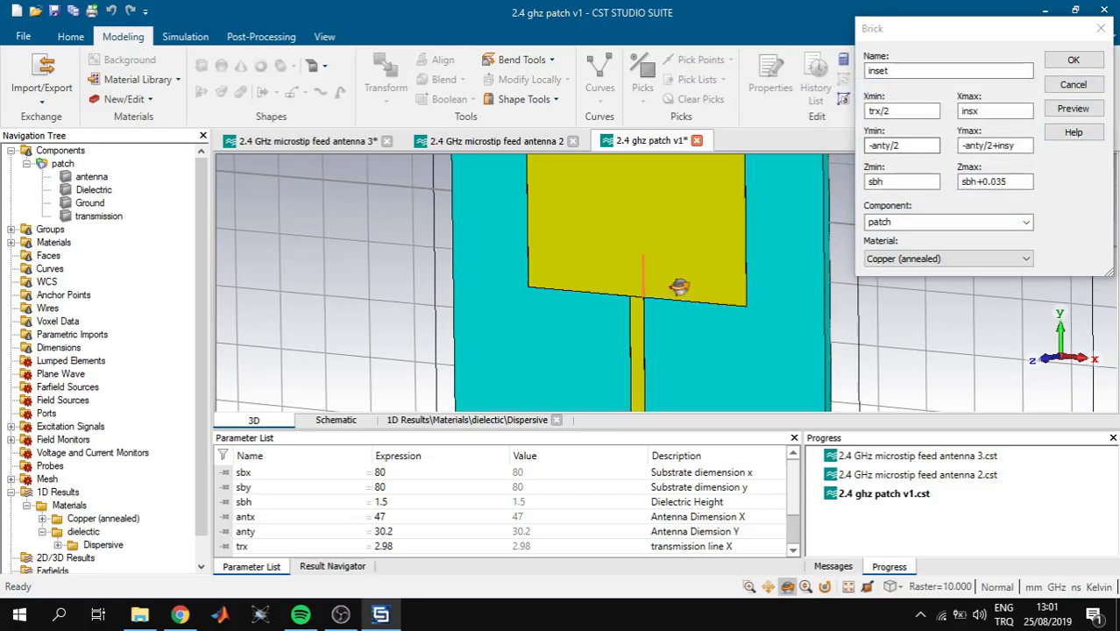
Check the previewed inset at the feed line junction, correct its Xmax to trx/2+insx and create the brick.
{"action": "left_click", "coordinate": [1073, 109]}
{"action": "scroll", "coordinate": [682, 285], "scroll_direction": "up", "scroll_amount": 2}
{"action": "scroll", "coordinate": [692, 285], "scroll_direction": "up", "scroll_amount": 3}
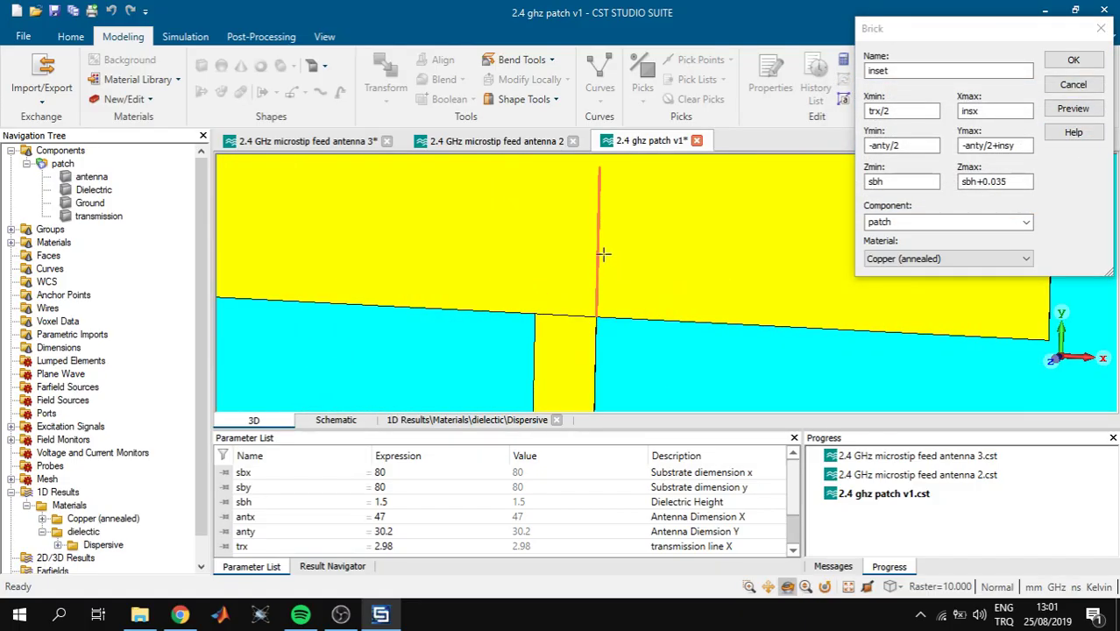
{"action": "middle_click_drag", "start_coordinate": [646, 232], "coordinate": [633, 252]}
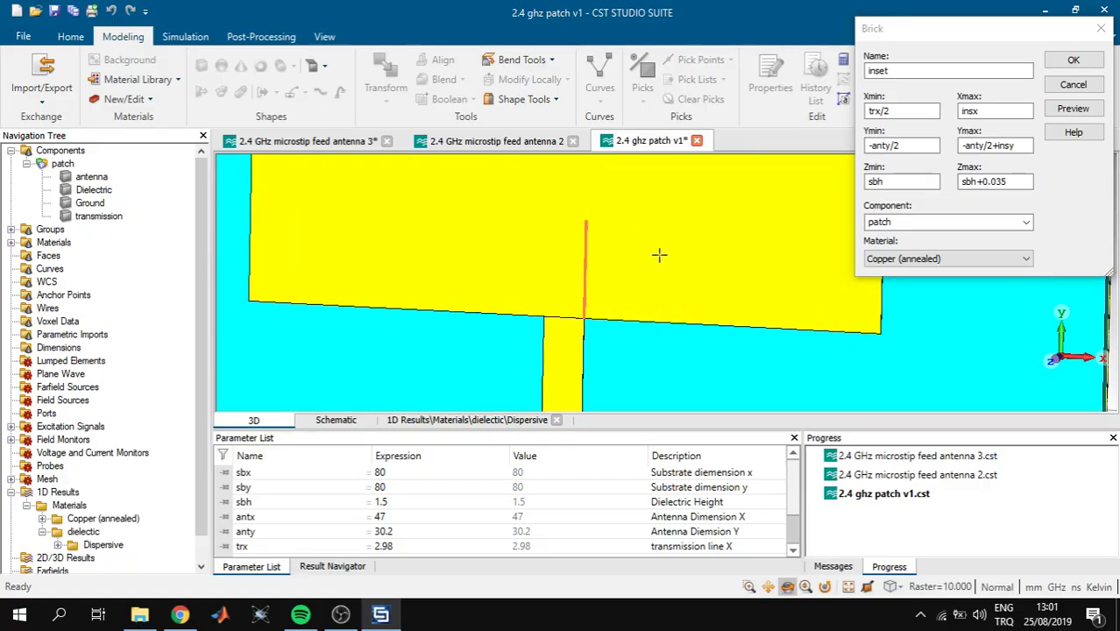
{"action": "left_click_drag", "start_coordinate": [727, 255], "coordinate": [716, 259]}
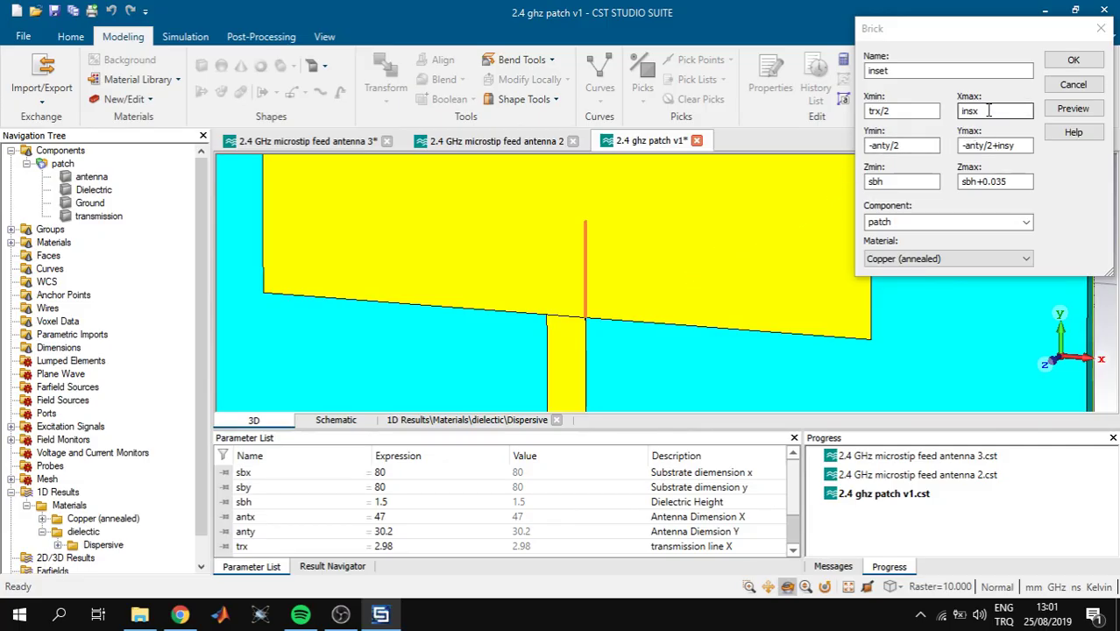
{"action": "left_click", "coordinate": [1006, 111]}
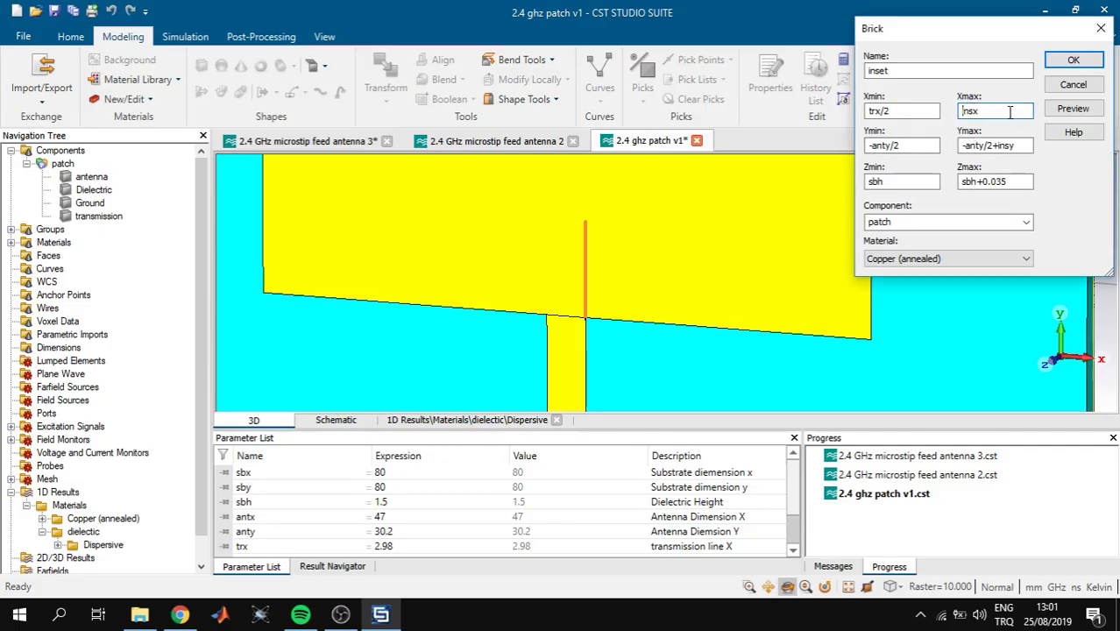
{"action": "type", "text": "trx/2+"}
{"action": "left_click", "coordinate": [1064, 111]}
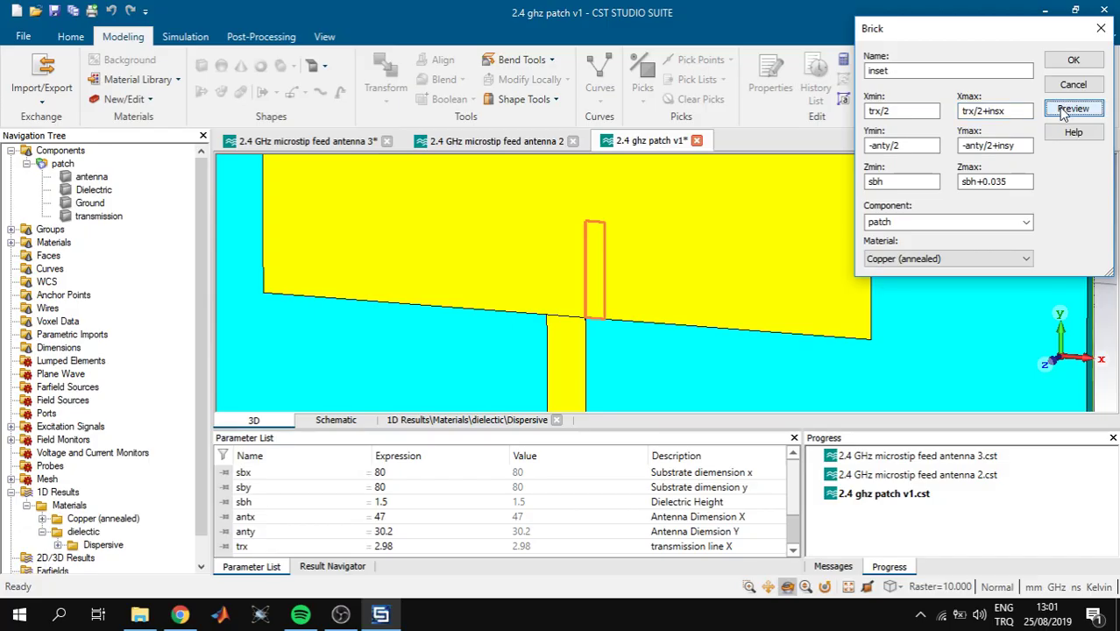
{"action": "left_click", "coordinate": [619, 269]}
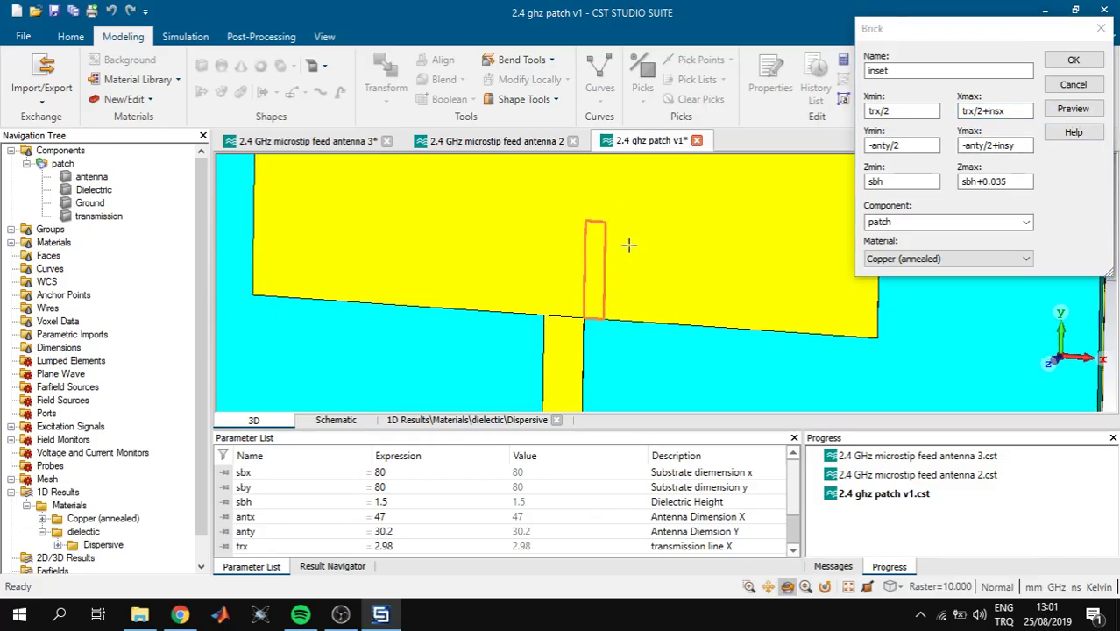
{"action": "left_click", "coordinate": [1080, 64]}
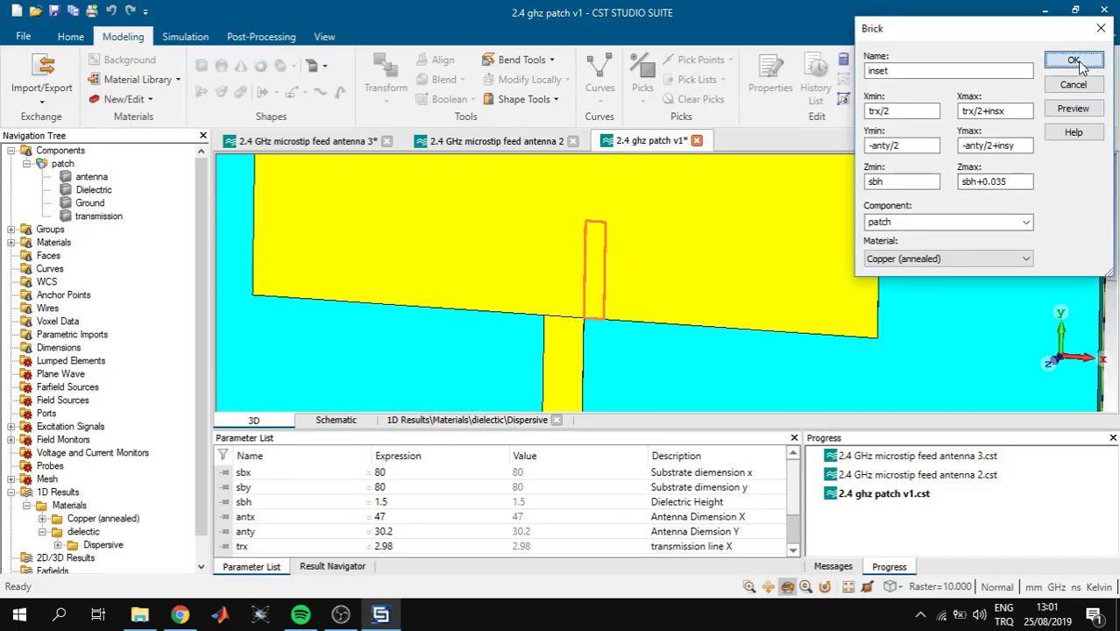
Inspect the antenna and inset bricks individually and return to viewing all components together.
{"action": "left_click", "coordinate": [91, 176]}
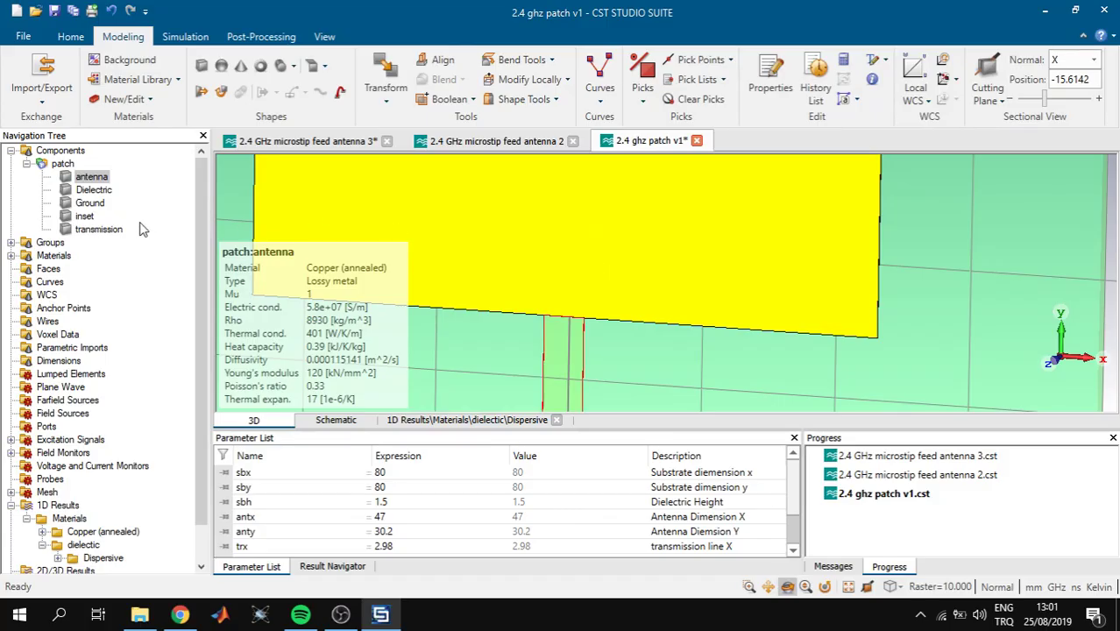
{"action": "left_click", "coordinate": [85, 216]}
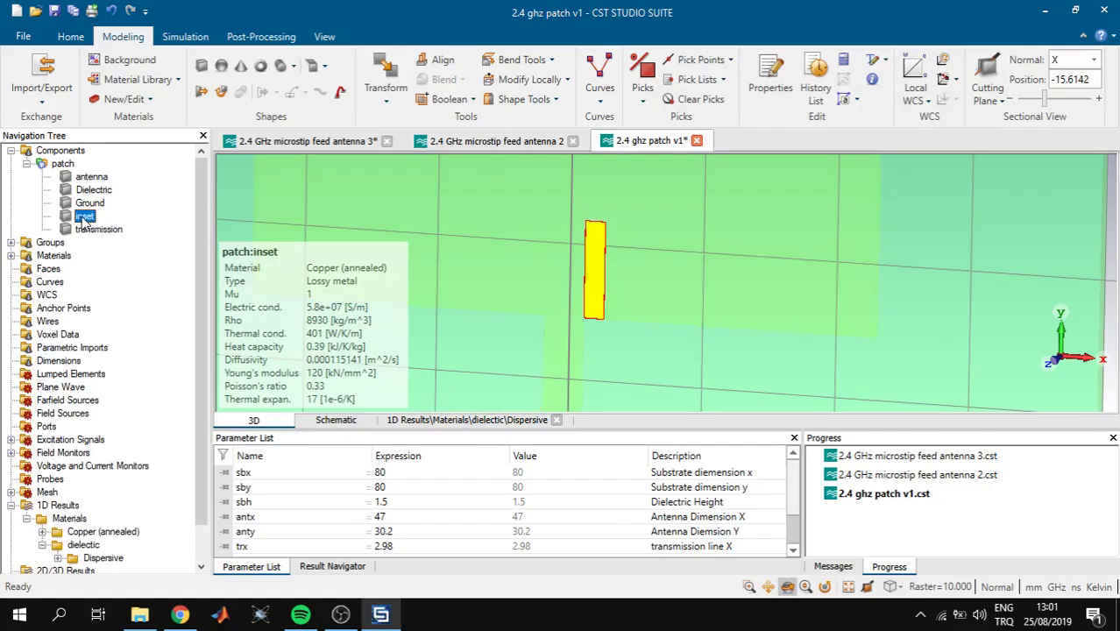
{"action": "left_click", "coordinate": [79, 153]}
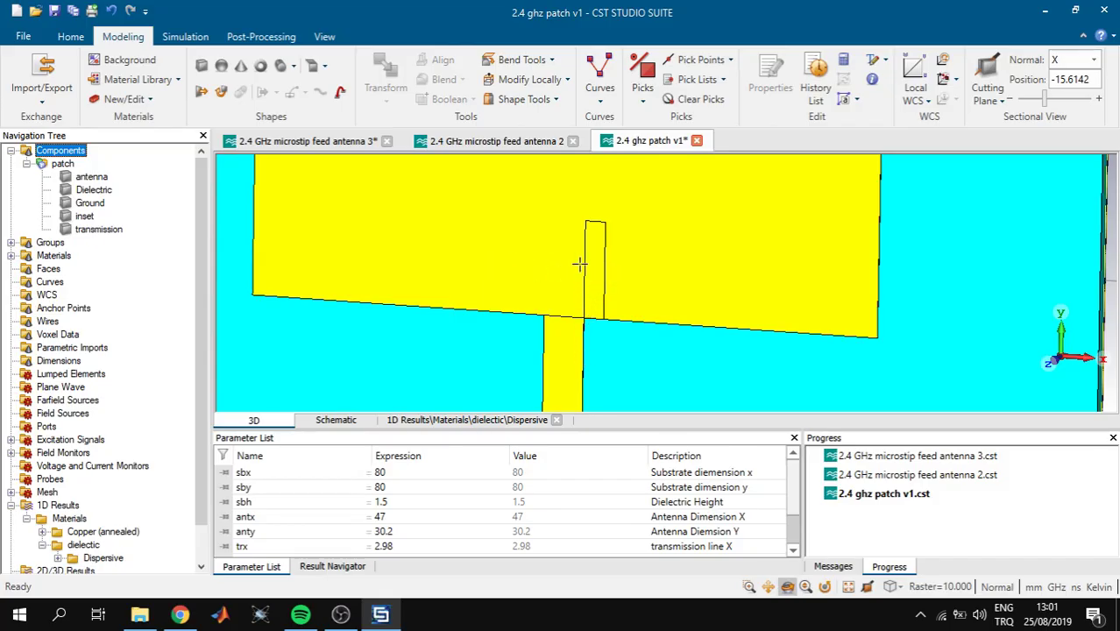
Mirror the inset brick with mirror plane normal X = 1, previewing it and enabling Copy and Unite.
{"action": "left_click", "coordinate": [85, 216]}
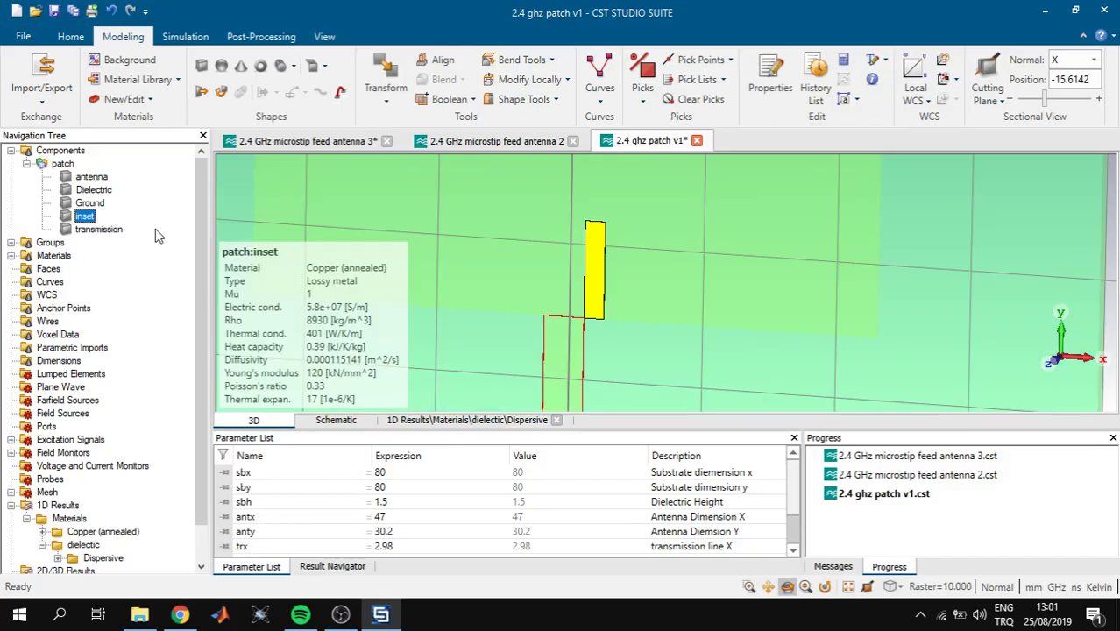
{"action": "left_click", "coordinate": [386, 75]}
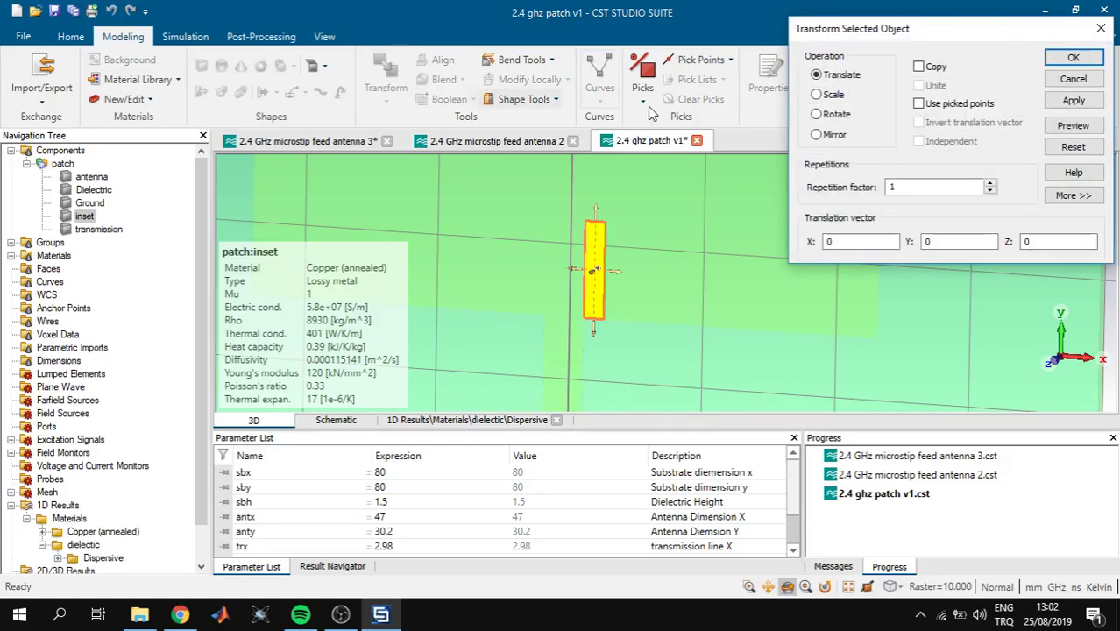
{"action": "left_click", "coordinate": [828, 137]}
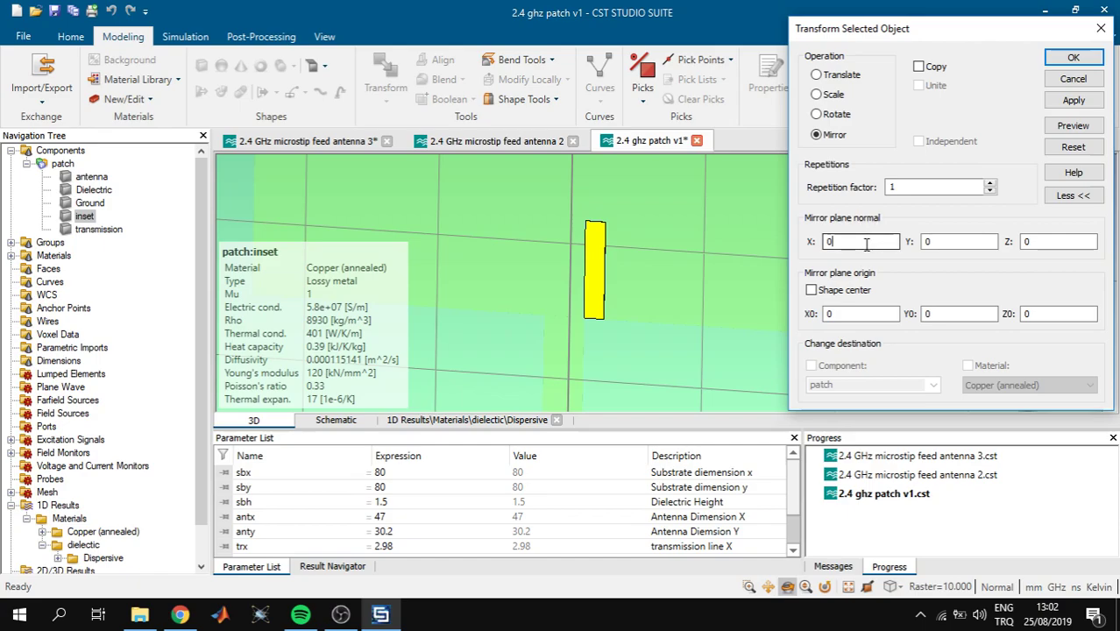
{"action": "scroll", "coordinate": [723, 259], "scroll_direction": "down", "scroll_amount": 5}
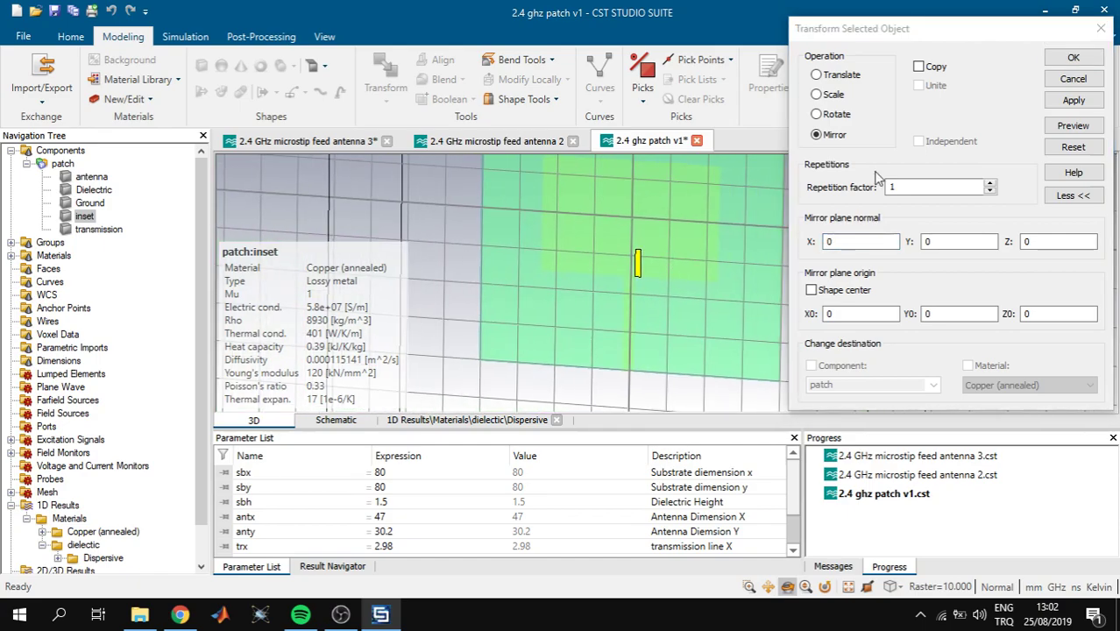
{"action": "mouse_move", "coordinate": [986, 36]}
{"action": "left_mouse_down"}
{"action": "mouse_move", "coordinate": [863, 39]}
{"action": "mouse_move", "coordinate": [979, 39]}
{"action": "left_mouse_up"}
{"action": "type", "text": "1"}
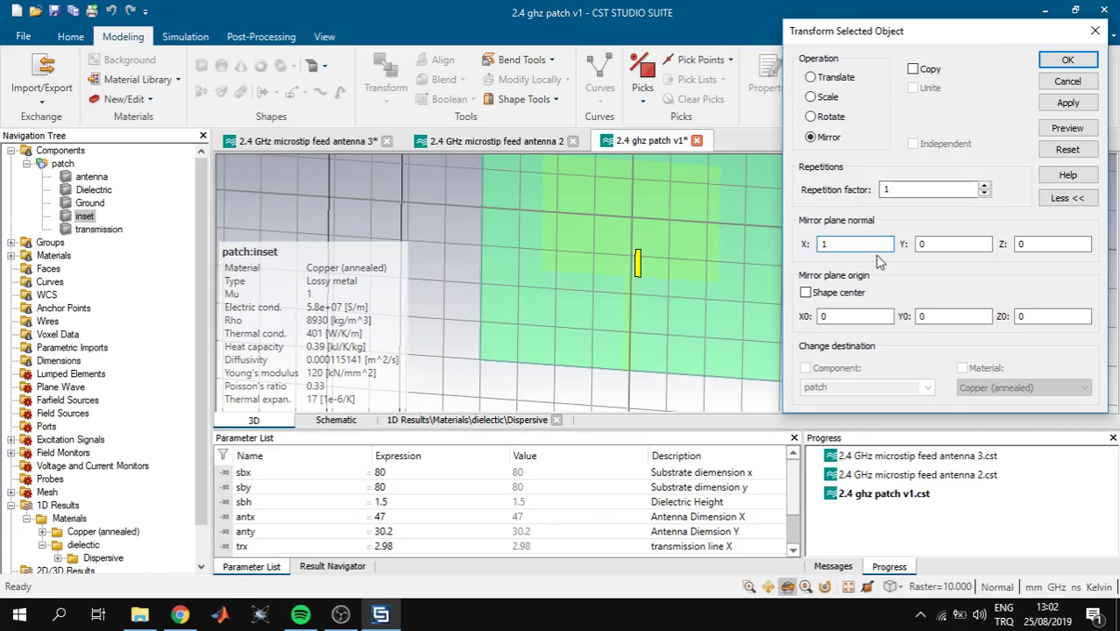
{"action": "left_click", "coordinate": [1067, 130]}
{"action": "left_click_drag", "start_coordinate": [656, 267], "coordinate": [637, 262]}
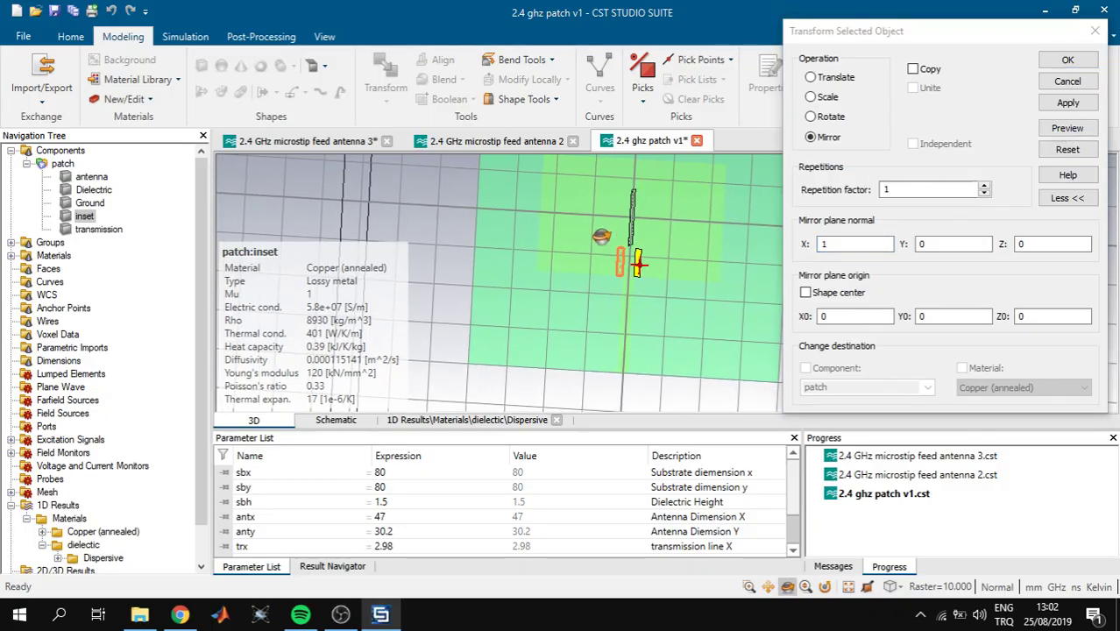
{"action": "scroll", "coordinate": [637, 262], "scroll_direction": "up", "scroll_amount": 3}
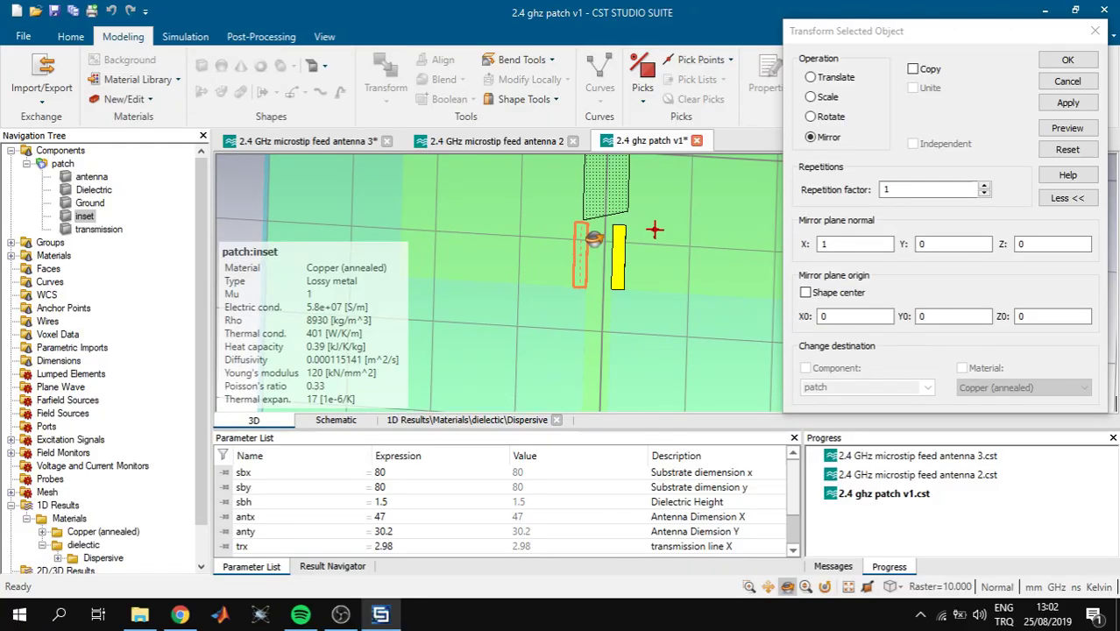
{"action": "left_click", "coordinate": [929, 70]}
{"action": "left_click", "coordinate": [929, 89]}
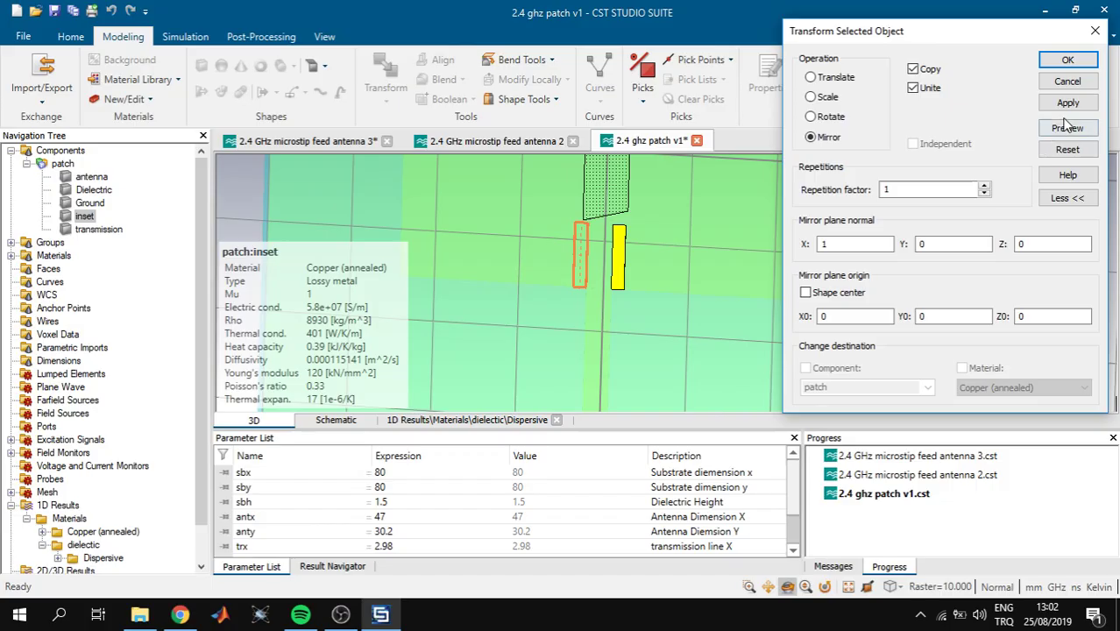
{"action": "left_click", "coordinate": [1073, 61]}
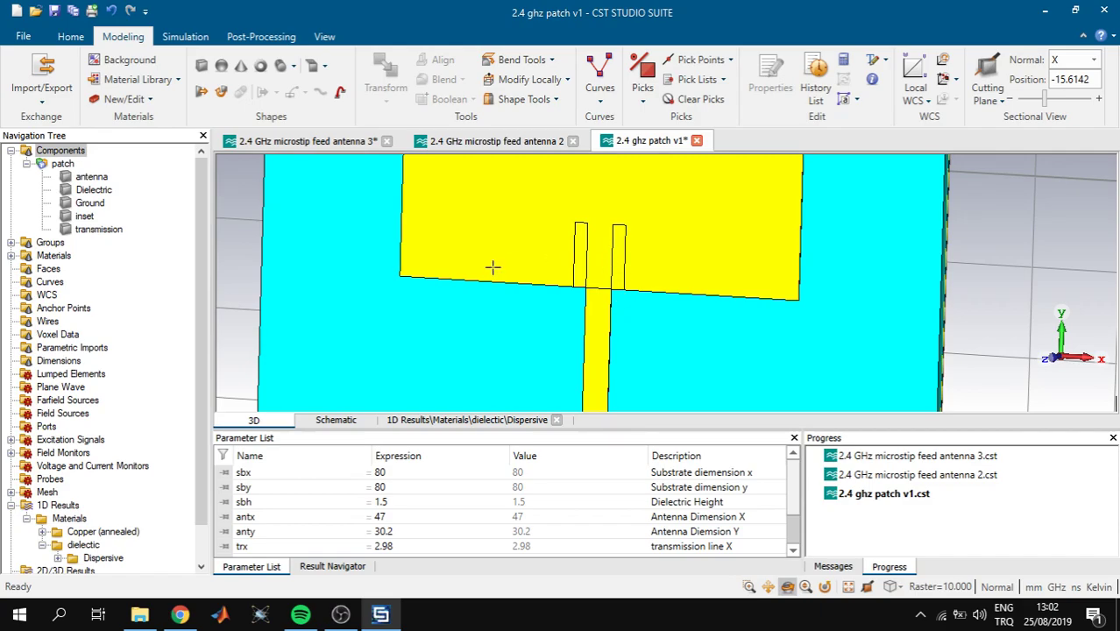
Subtract the united inset bricks from the antenna patch and return to viewing all components.
{"action": "left_click", "coordinate": [723, 233]}
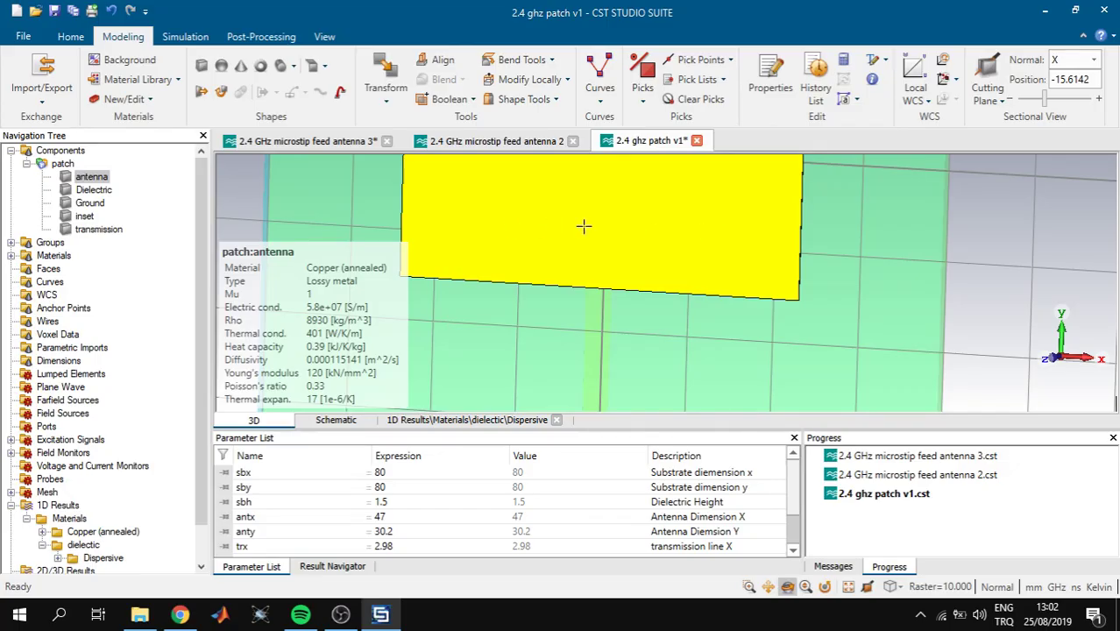
{"action": "key", "text": "minus"}
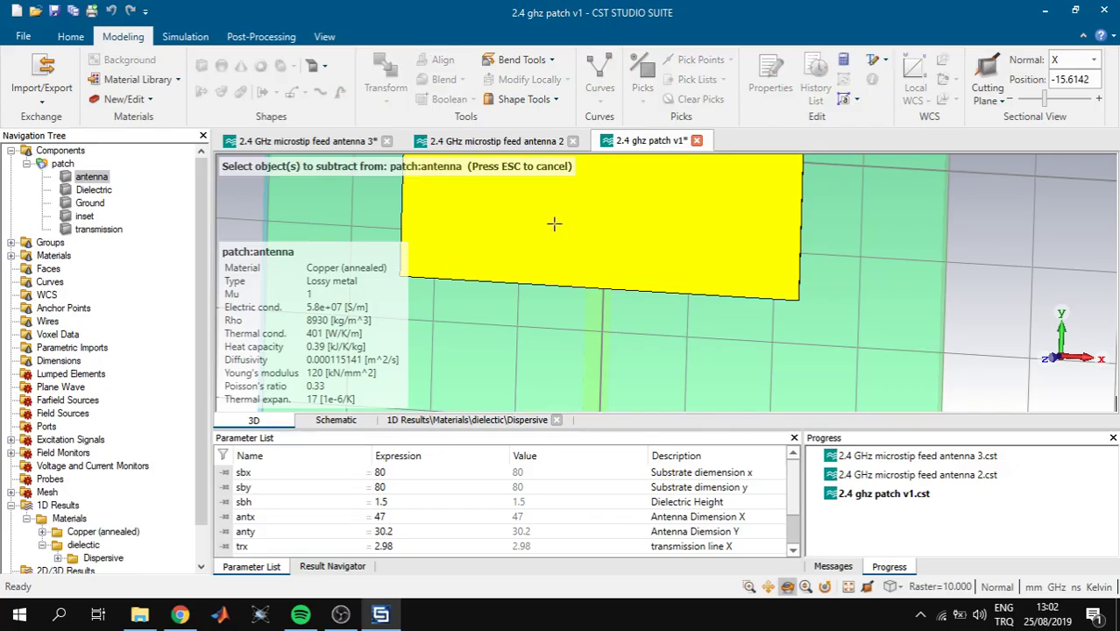
{"action": "left_click", "coordinate": [84, 217]}
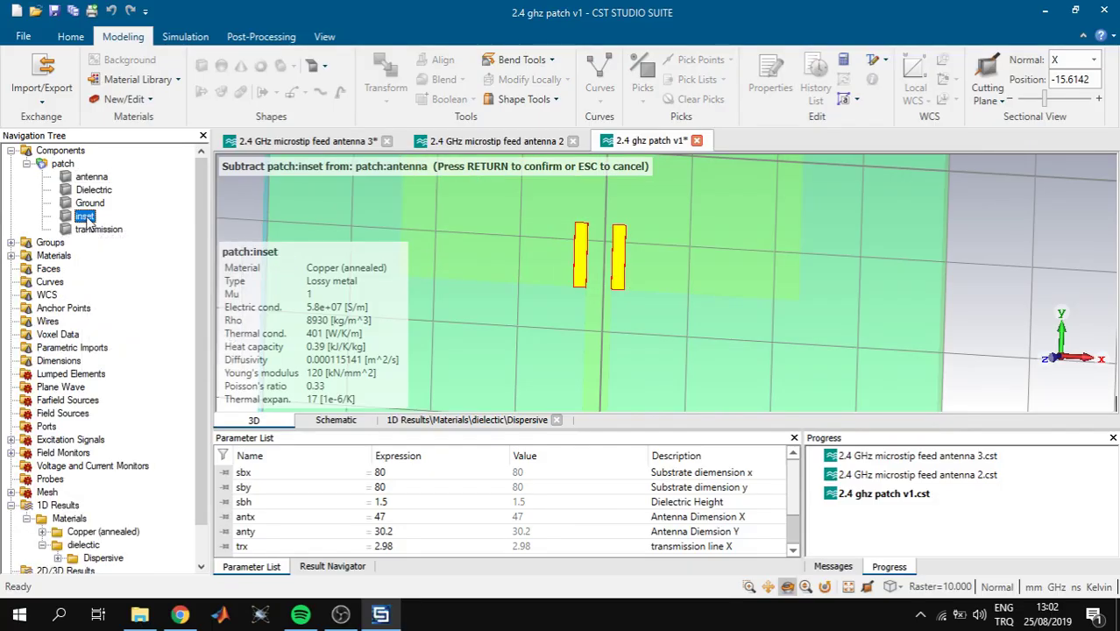
{"action": "key", "text": "Return"}
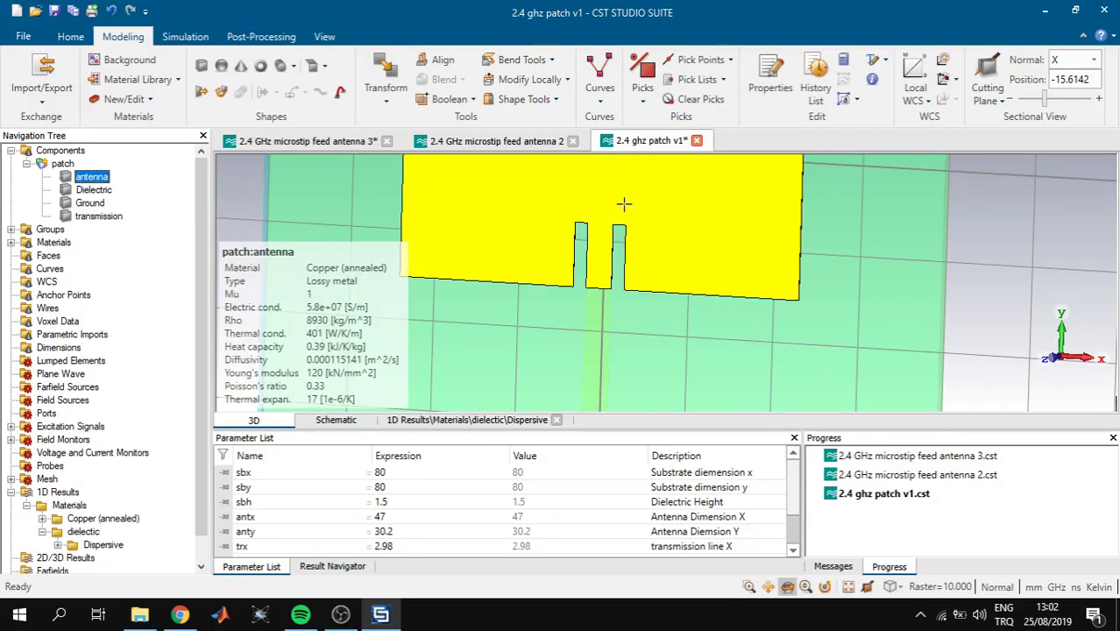
{"action": "left_click", "coordinate": [74, 152]}
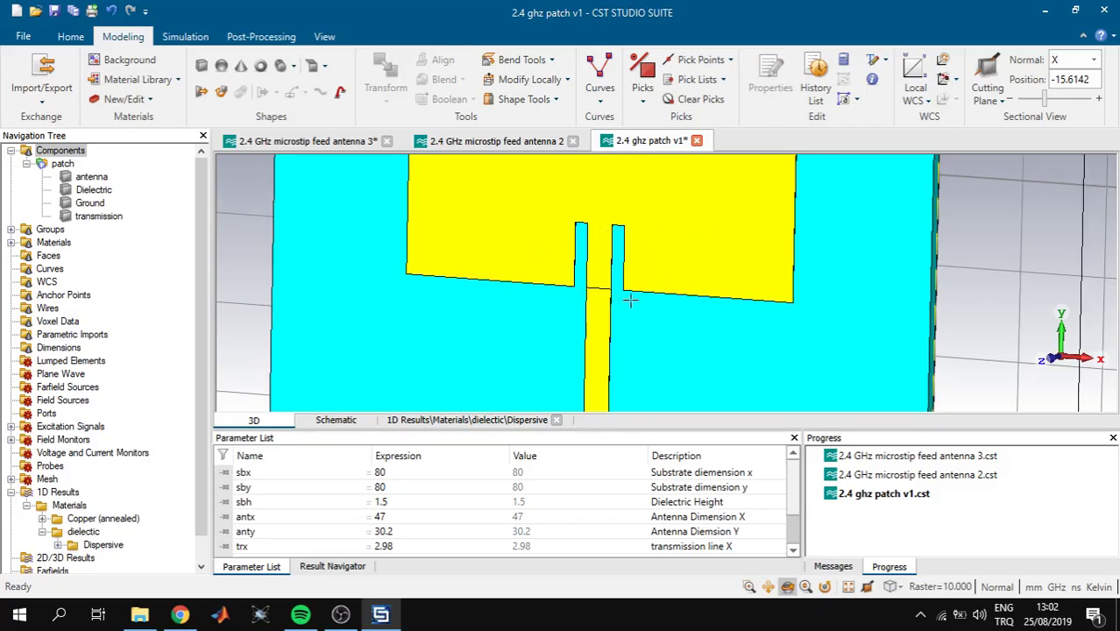
Pick the thin end face of the transmission line at the substrate edge.
{"action": "scroll", "coordinate": [619, 272], "scroll_direction": "down", "scroll_amount": 4}
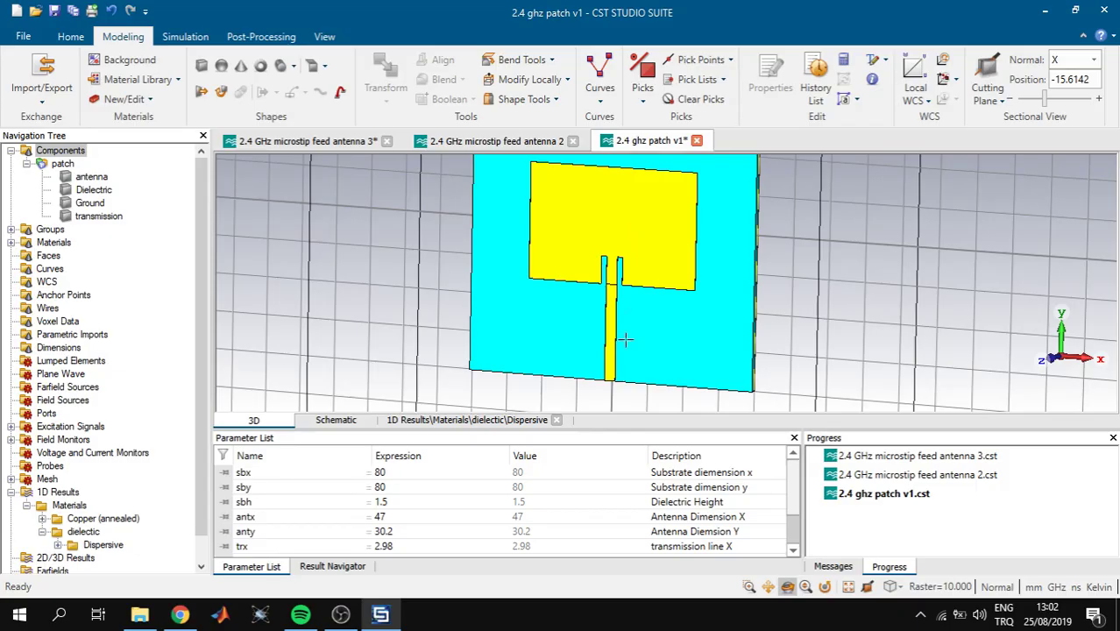
{"action": "scroll", "coordinate": [624, 340], "scroll_direction": "down", "scroll_amount": 2}
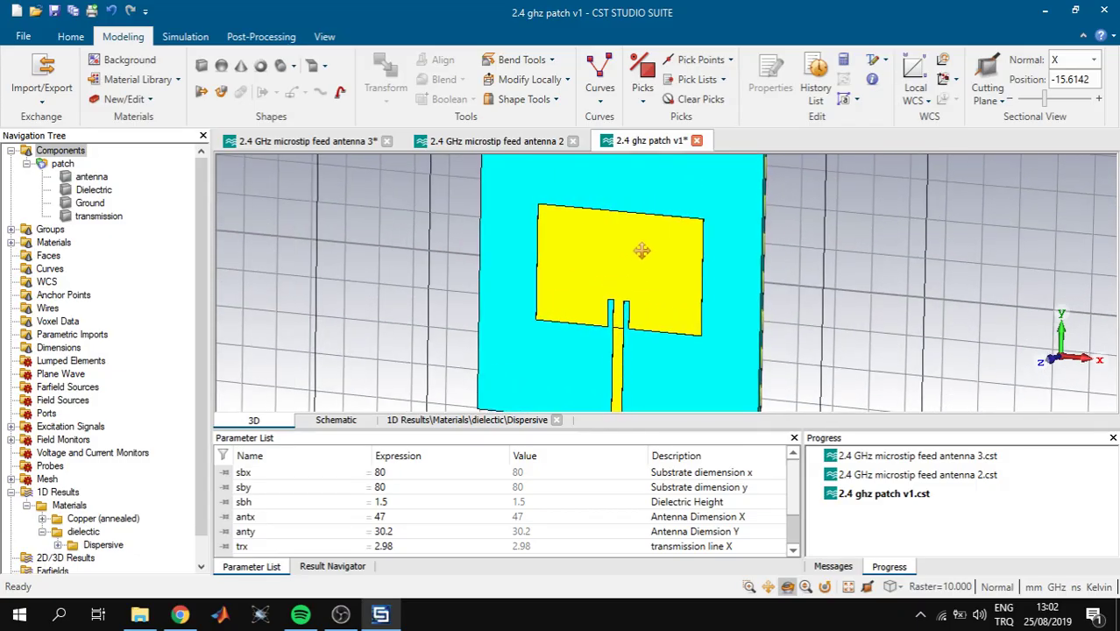
{"action": "mouse_move", "coordinate": [641, 250]}
{"action": "left_mouse_down"}
{"action": "mouse_move", "coordinate": [618, 329]}
{"action": "mouse_move", "coordinate": [640, 255]}
{"action": "left_mouse_up"}
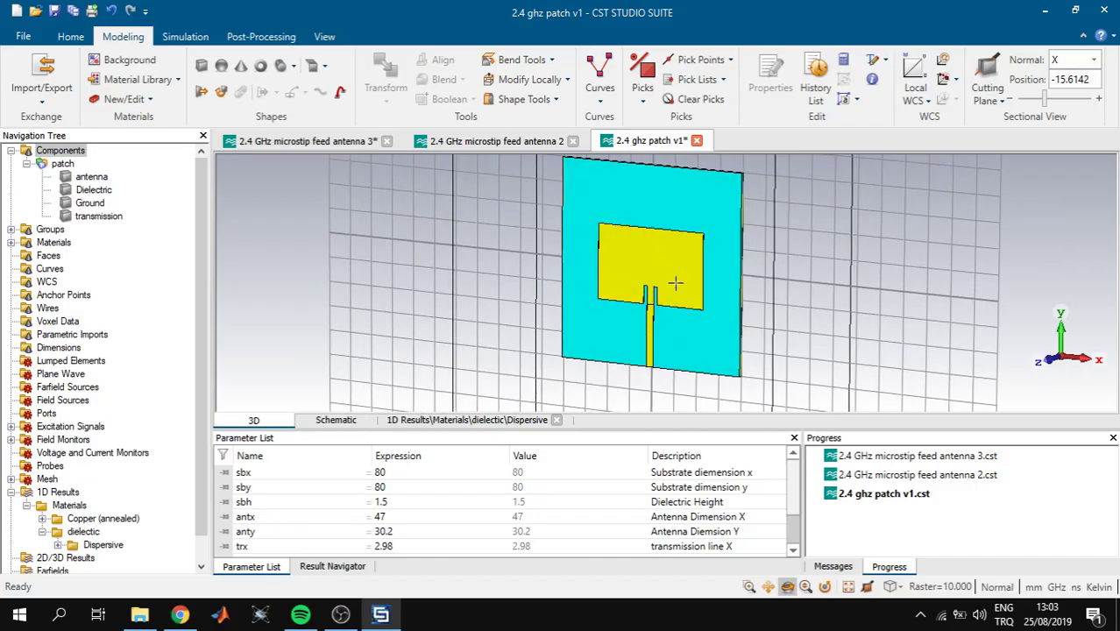
{"action": "left_click_drag", "start_coordinate": [648, 302], "coordinate": [714, 315]}
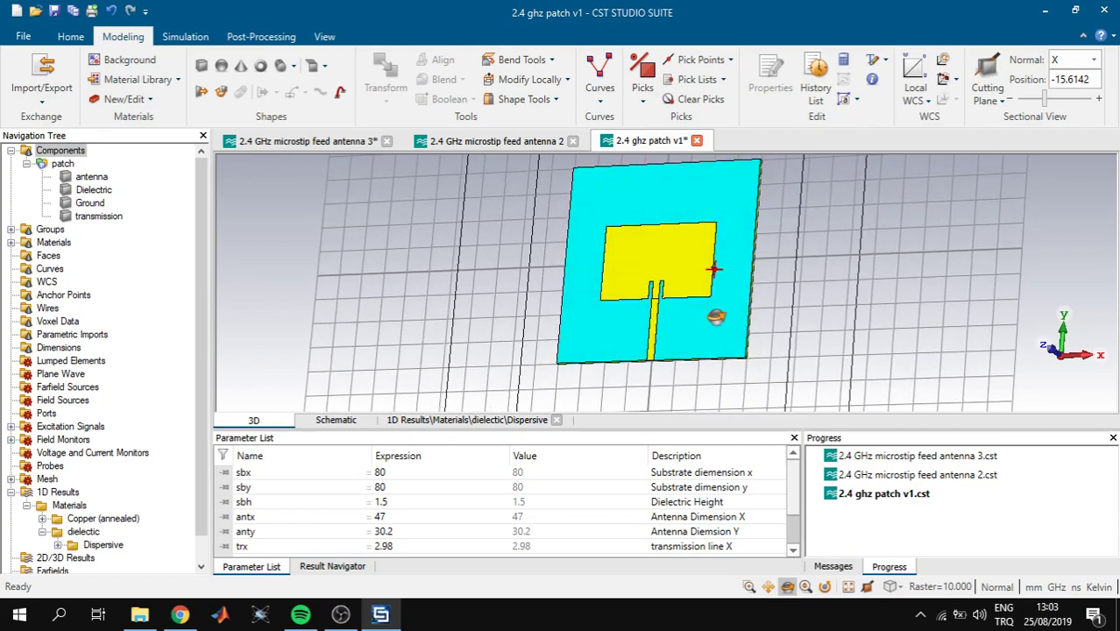
{"action": "scroll", "coordinate": [661, 337], "scroll_direction": "up", "scroll_amount": 5}
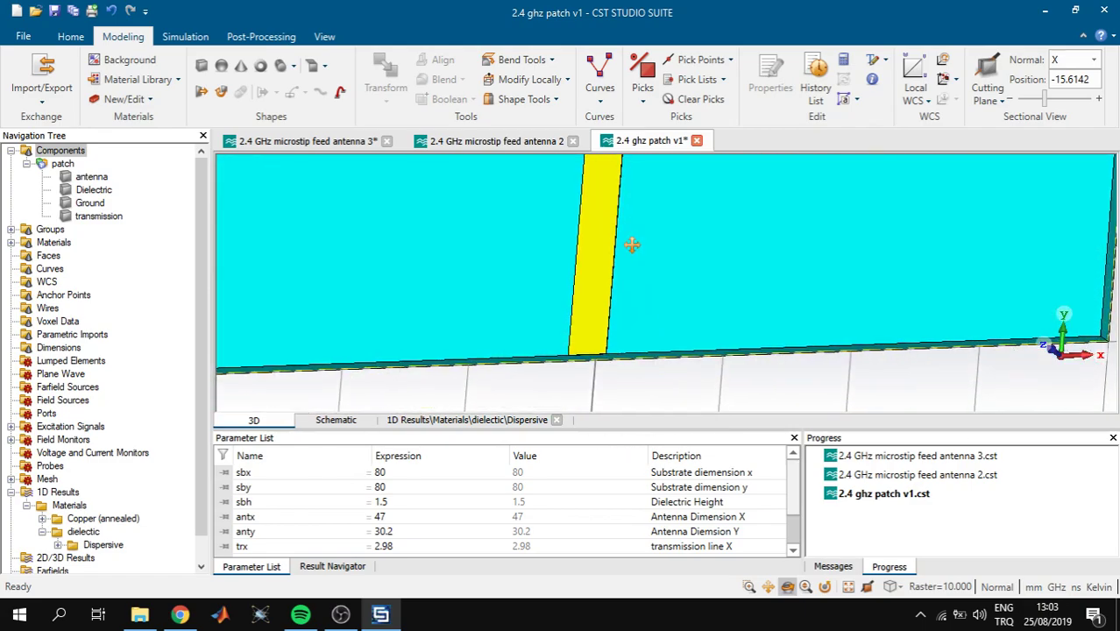
{"action": "left_click", "coordinate": [185, 37]}
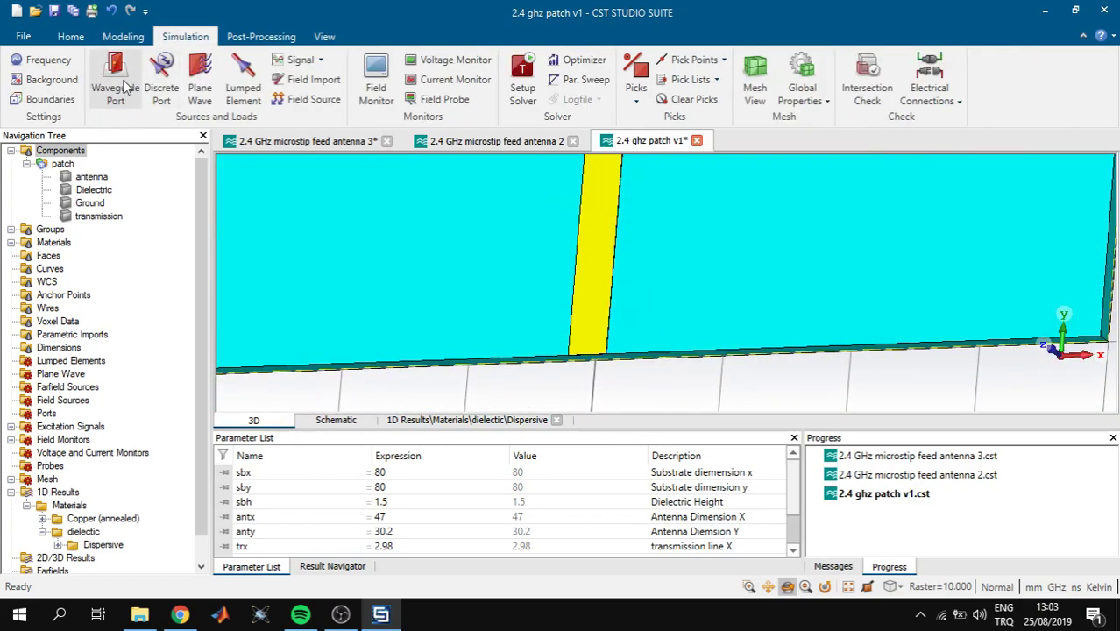
{"action": "scroll", "coordinate": [577, 350], "scroll_direction": "up", "scroll_amount": 5}
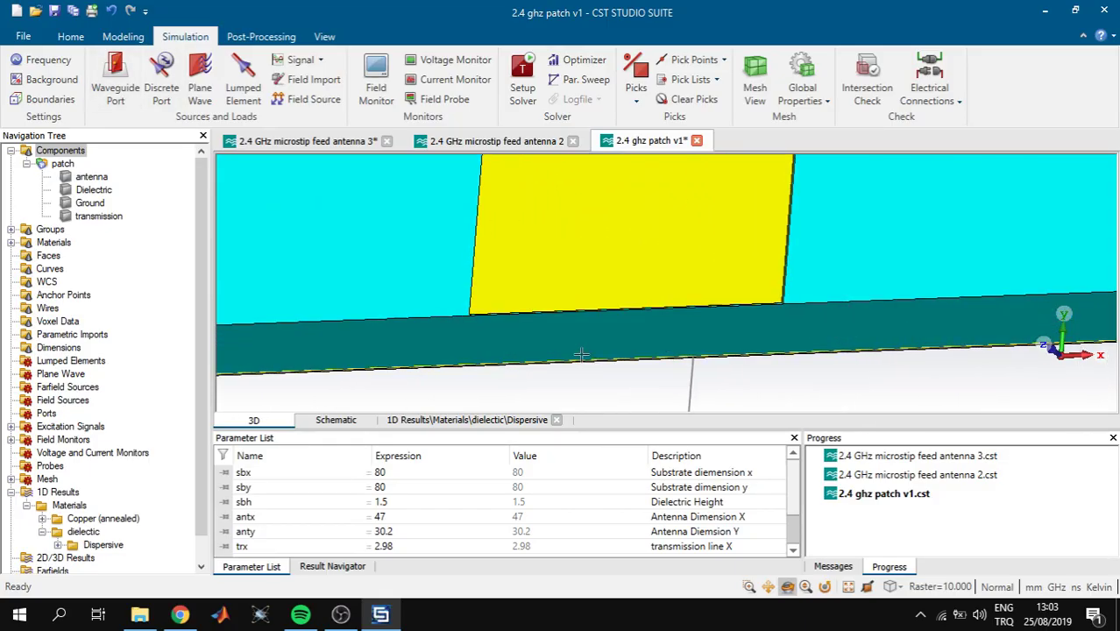
{"action": "left_click_drag", "start_coordinate": [576, 349], "coordinate": [645, 309]}
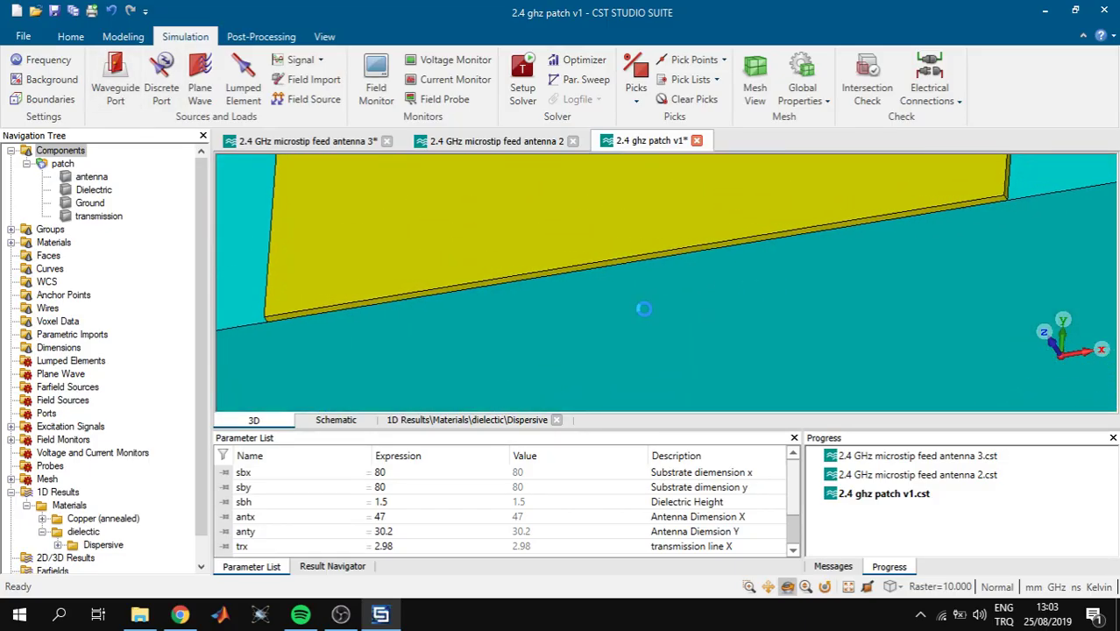
{"action": "key", "text": "f"}
{"action": "left_click", "coordinate": [559, 271]}
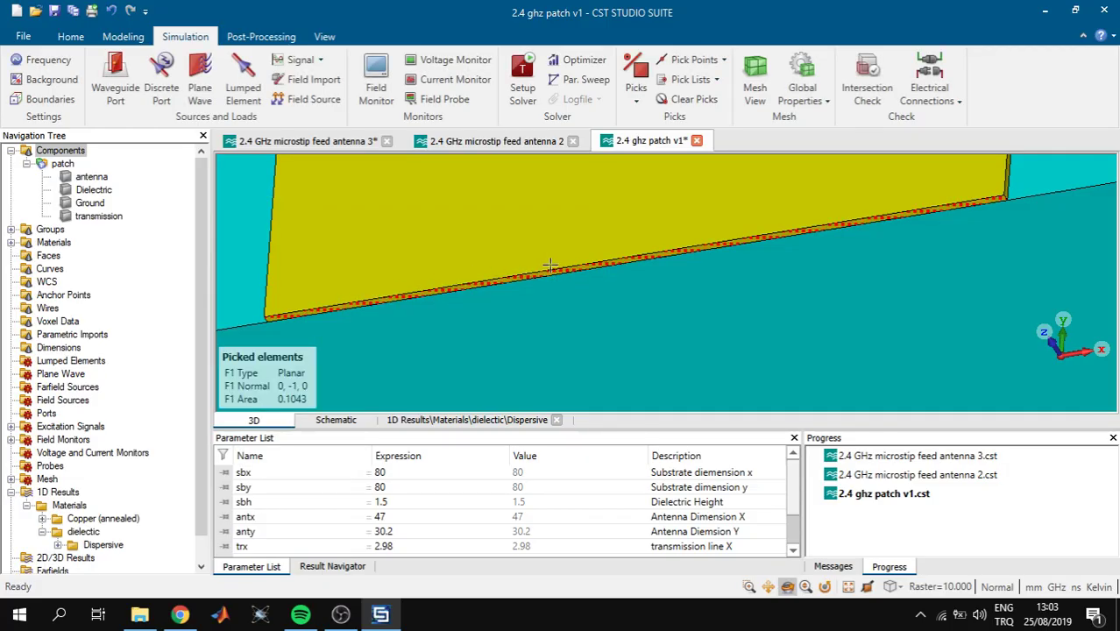
Run the port extension coefficient macro and calculate k for the microstrip feed line.
{"action": "left_click", "coordinate": [74, 38]}
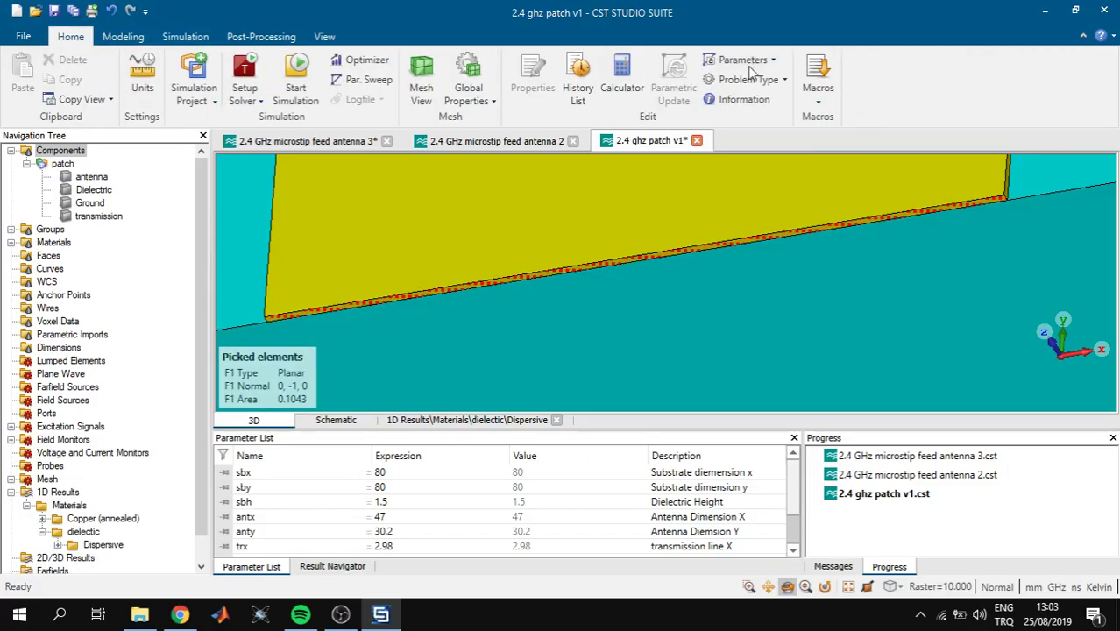
{"action": "left_click", "coordinate": [818, 83]}
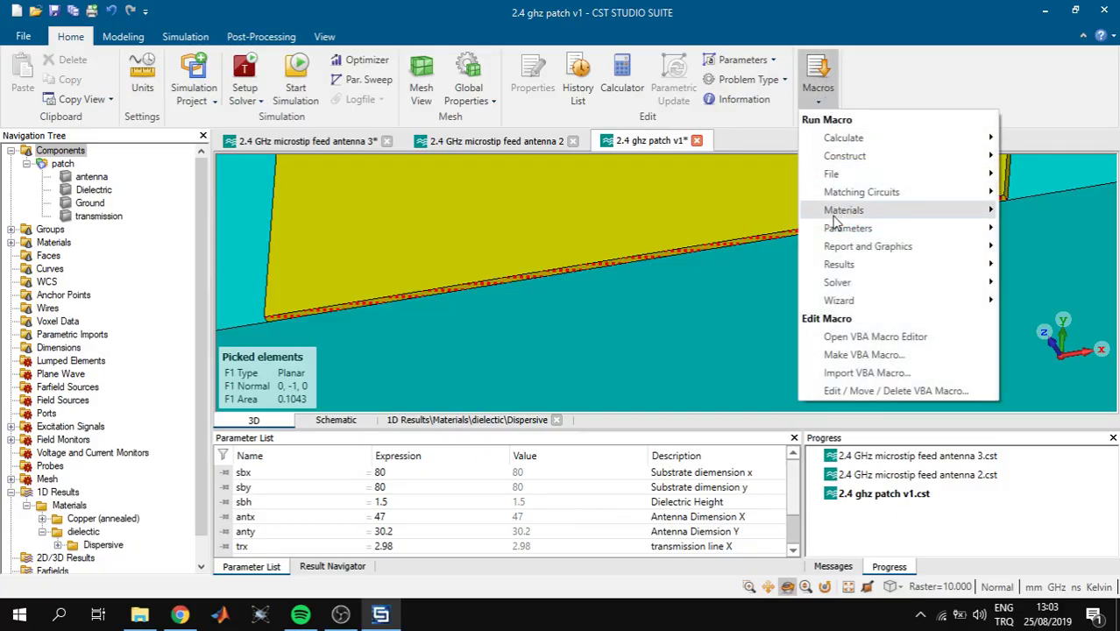
{"action": "mouse_move", "coordinate": [839, 286]}
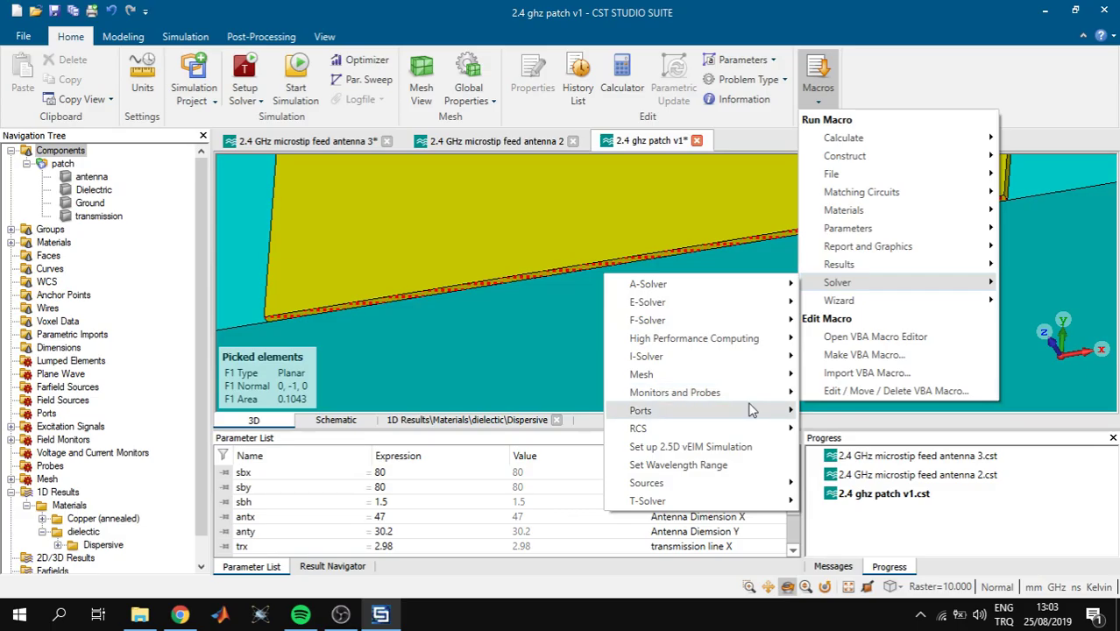
{"action": "mouse_move", "coordinate": [752, 412]}
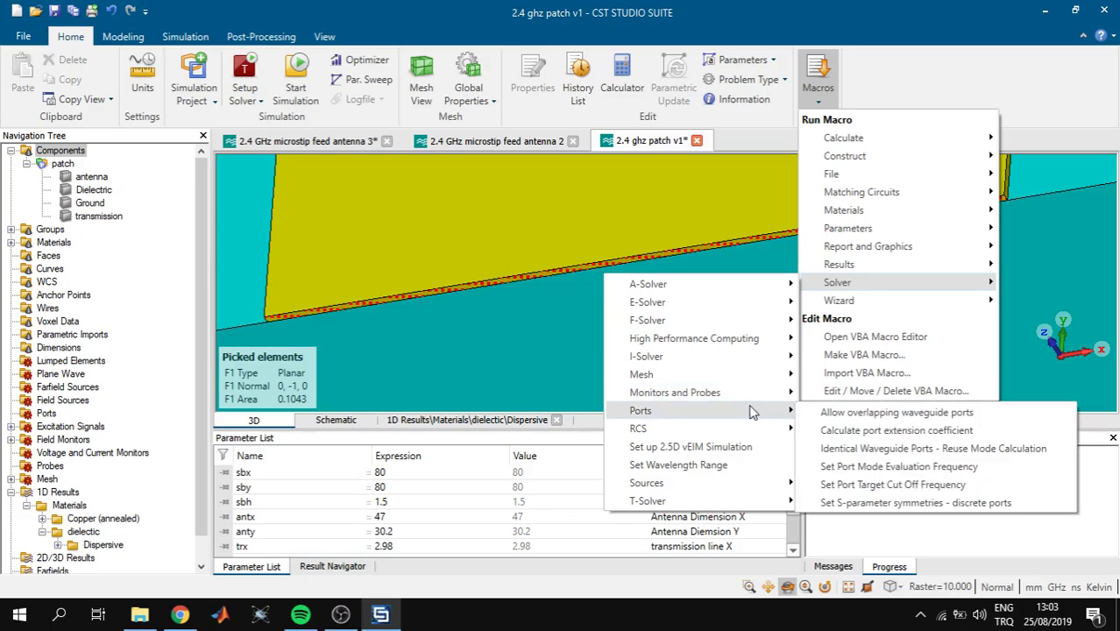
{"action": "left_click", "coordinate": [850, 430]}
{"action": "left_click_drag", "start_coordinate": [612, 136], "coordinate": [705, 105]}
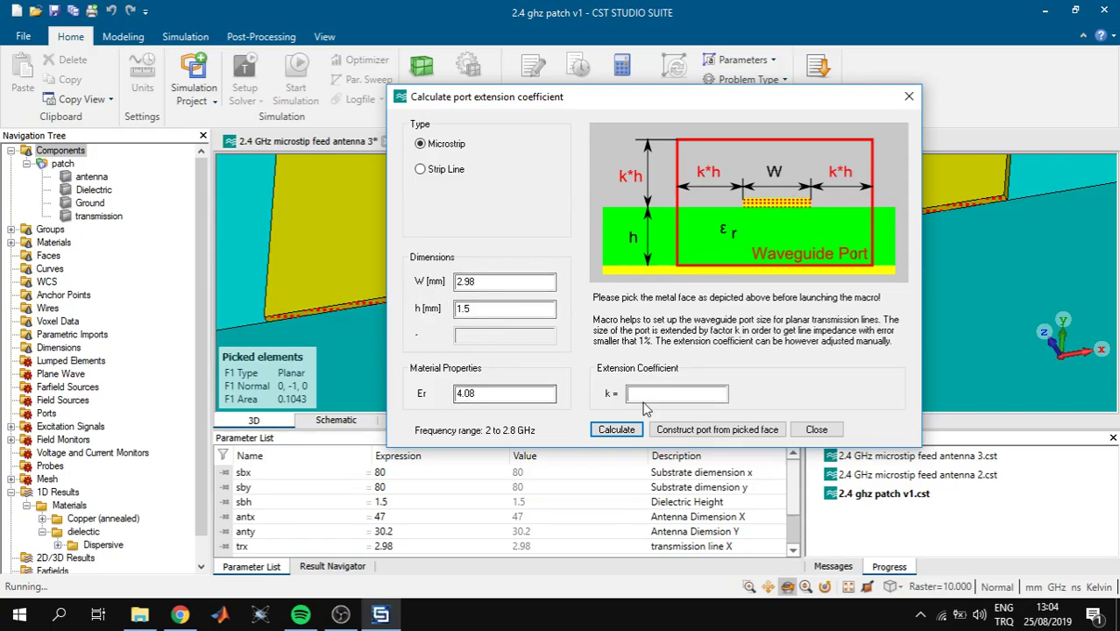
{"action": "left_click", "coordinate": [616, 431]}
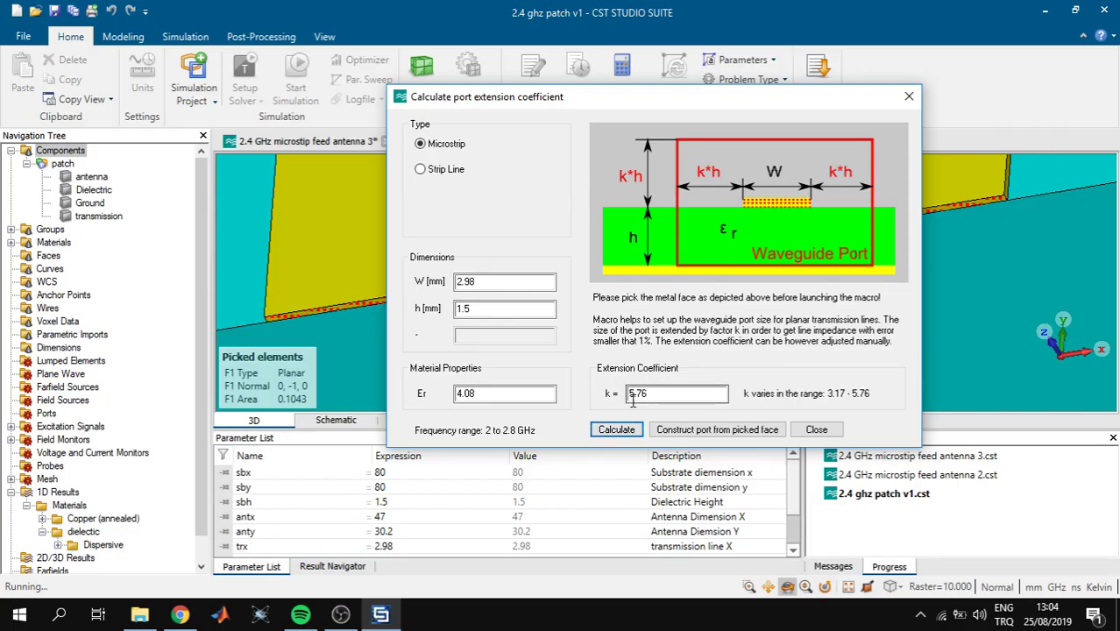
Construct the waveguide port from the picked face using the calculated extension coefficient, close the macro and inspect the port.
{"action": "left_click_drag", "start_coordinate": [720, 395], "coordinate": [625, 397]}
{"action": "left_click", "coordinate": [724, 436]}
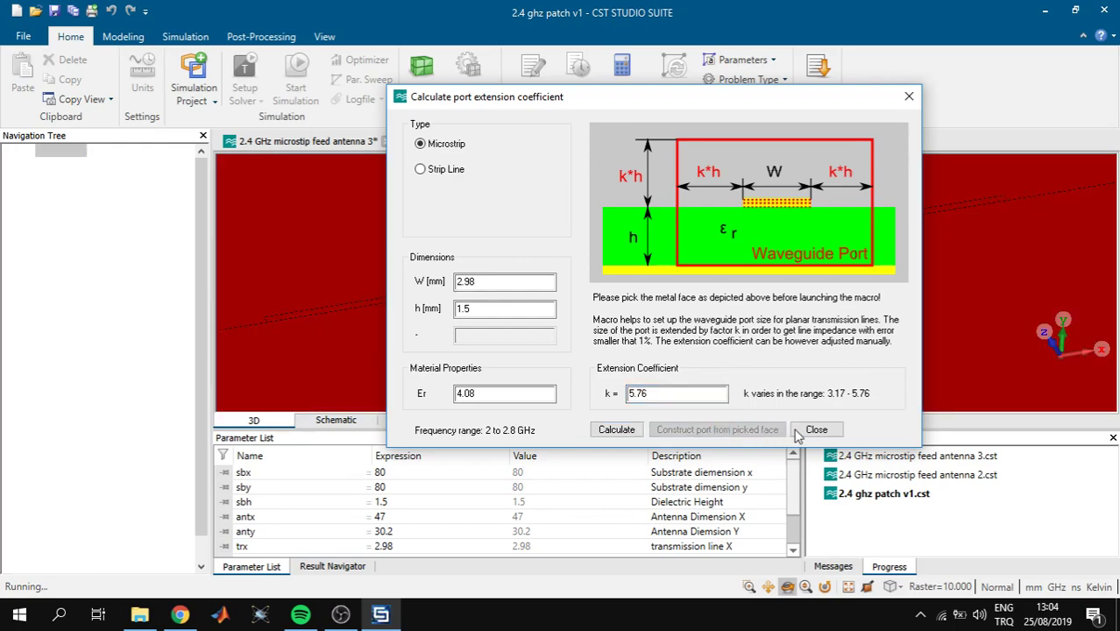
{"action": "left_click", "coordinate": [816, 430]}
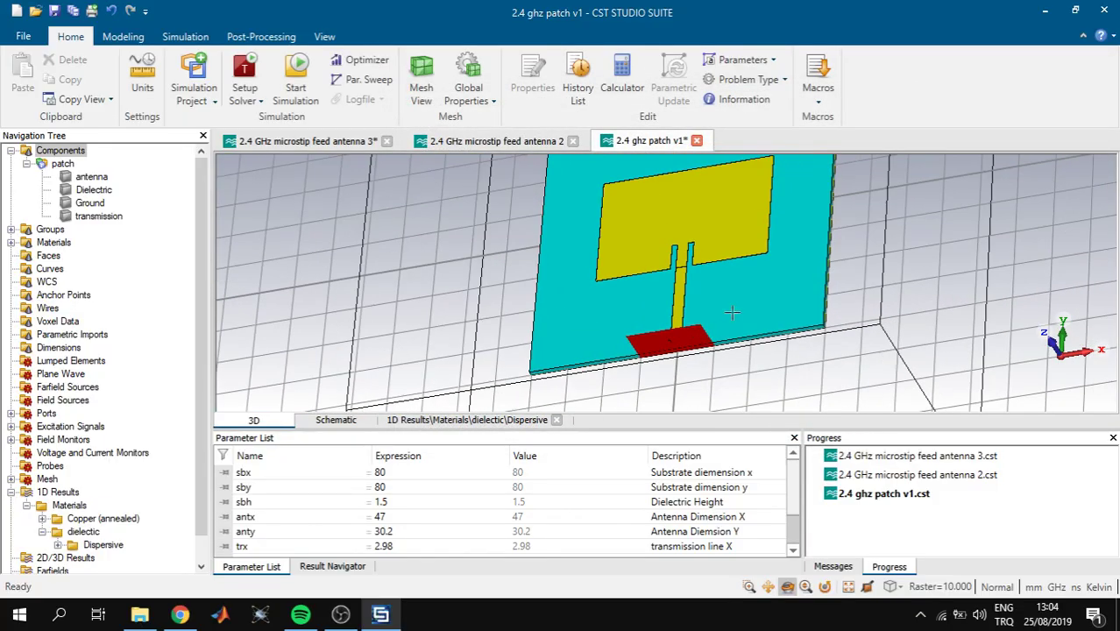
{"action": "left_click_drag", "start_coordinate": [665, 353], "coordinate": [681, 334]}
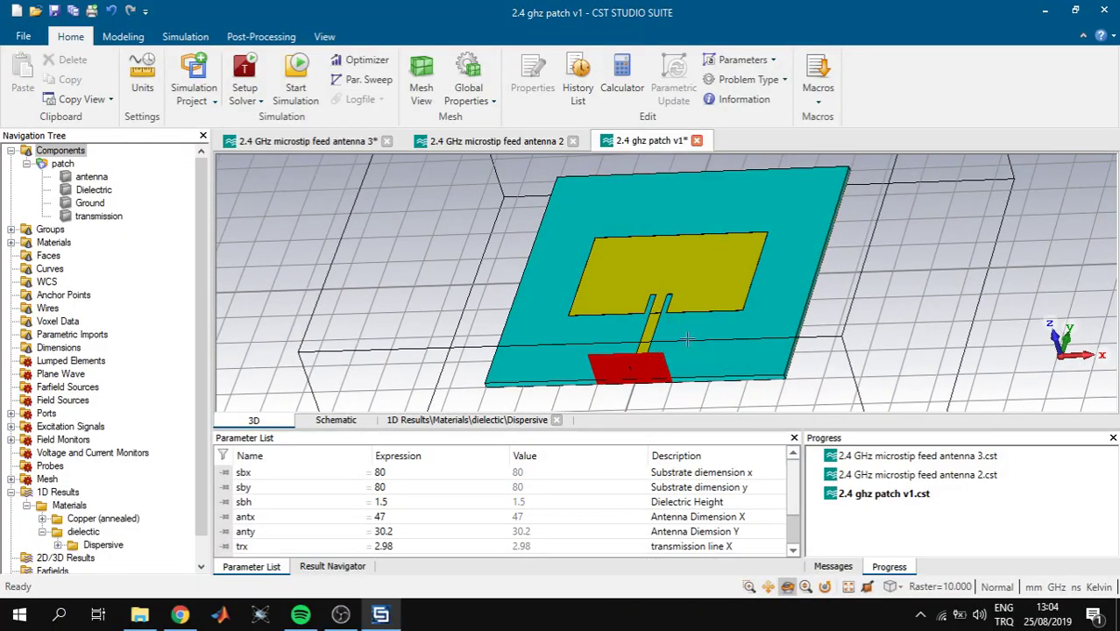
{"action": "left_click_drag", "start_coordinate": [751, 297], "coordinate": [760, 300]}
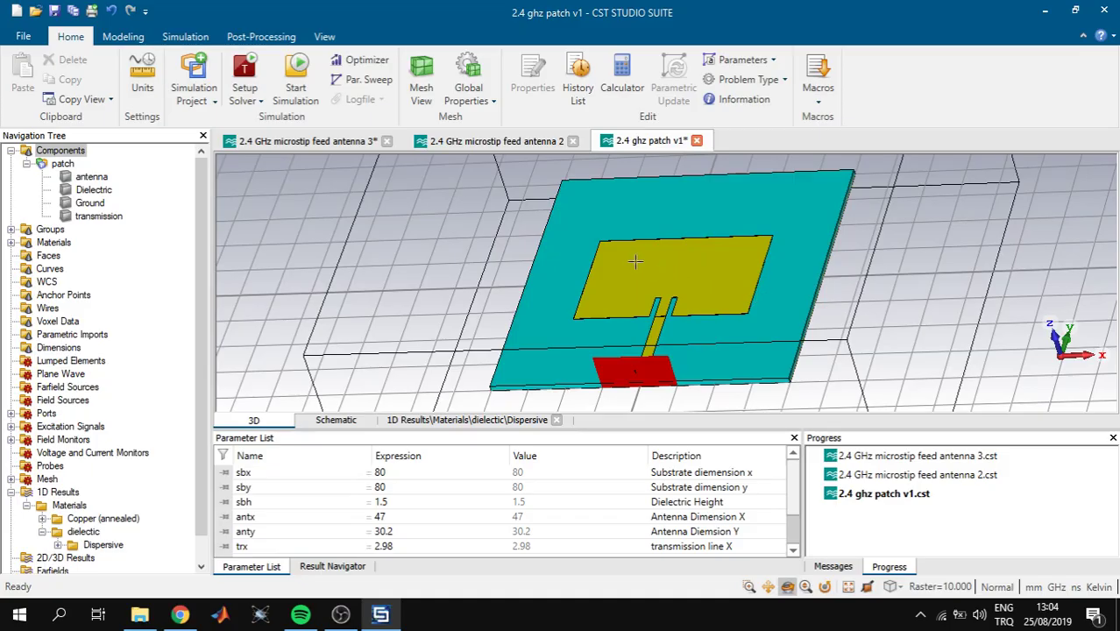
Review the simulation's frequency range settings and the background material properties.
{"action": "left_click", "coordinate": [136, 40]}
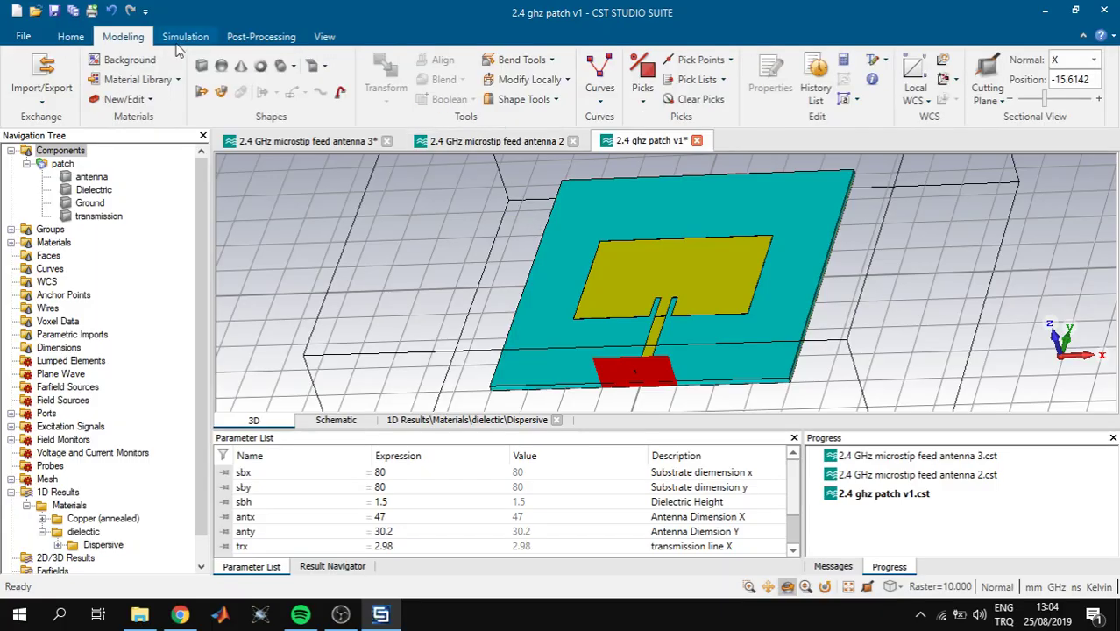
{"action": "left_click", "coordinate": [179, 41]}
{"action": "left_click", "coordinate": [40, 61]}
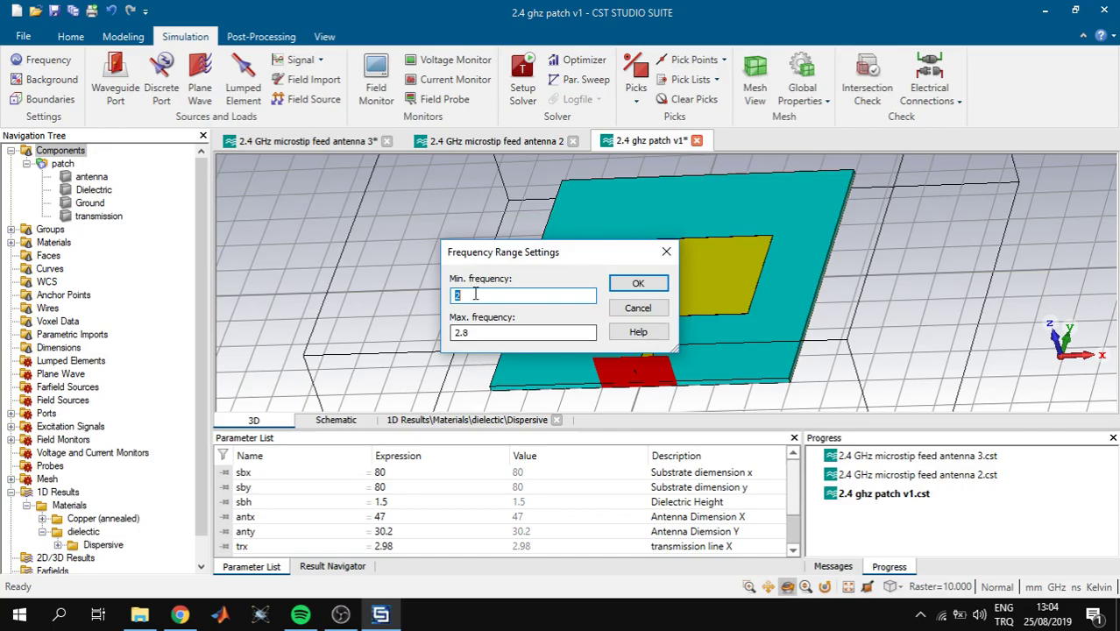
{"action": "key", "text": "Return"}
{"action": "left_click", "coordinate": [50, 80]}
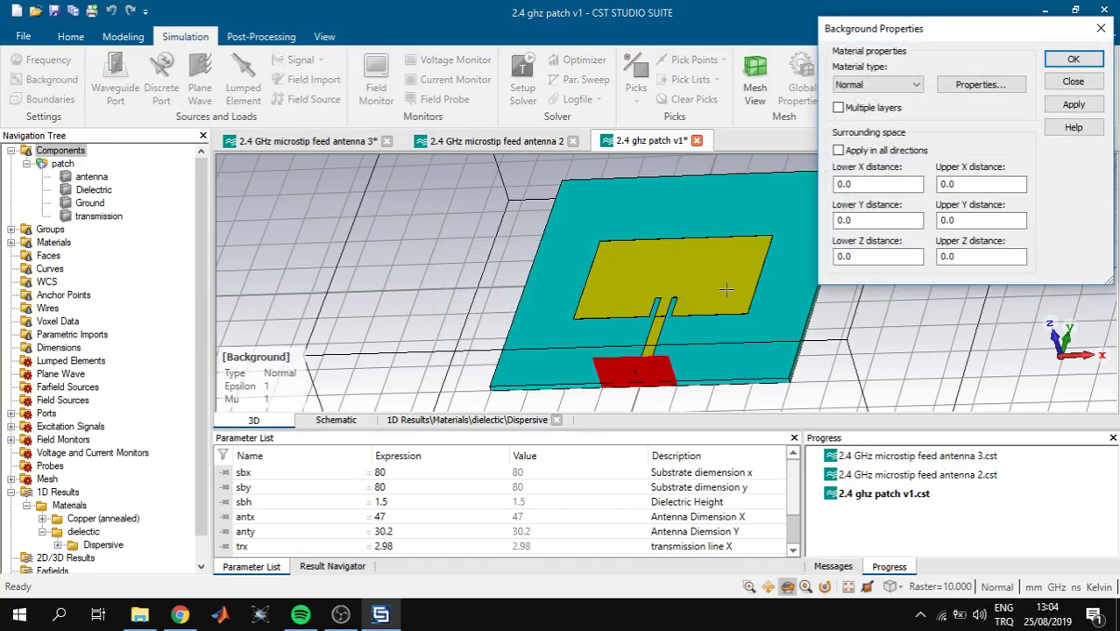
{"action": "middle_click_drag", "start_coordinate": [727, 292], "coordinate": [607, 285]}
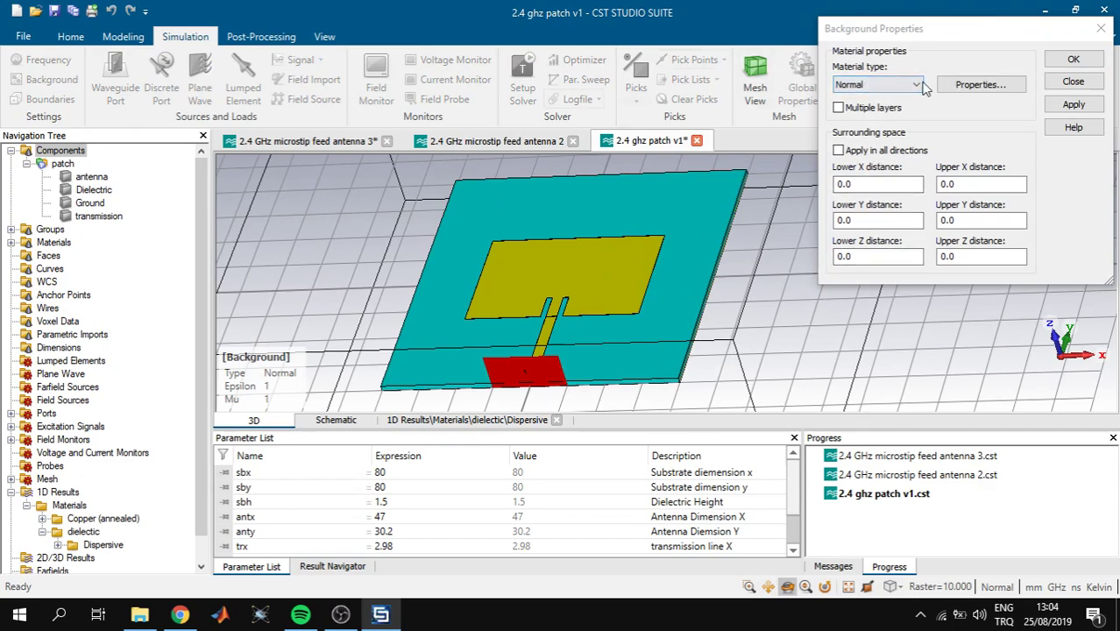
{"action": "left_click", "coordinate": [1061, 87]}
Review the boundary conditions in all directions and the symmetry planes, and accept the boundary settings.
{"action": "left_click", "coordinate": [50, 103]}
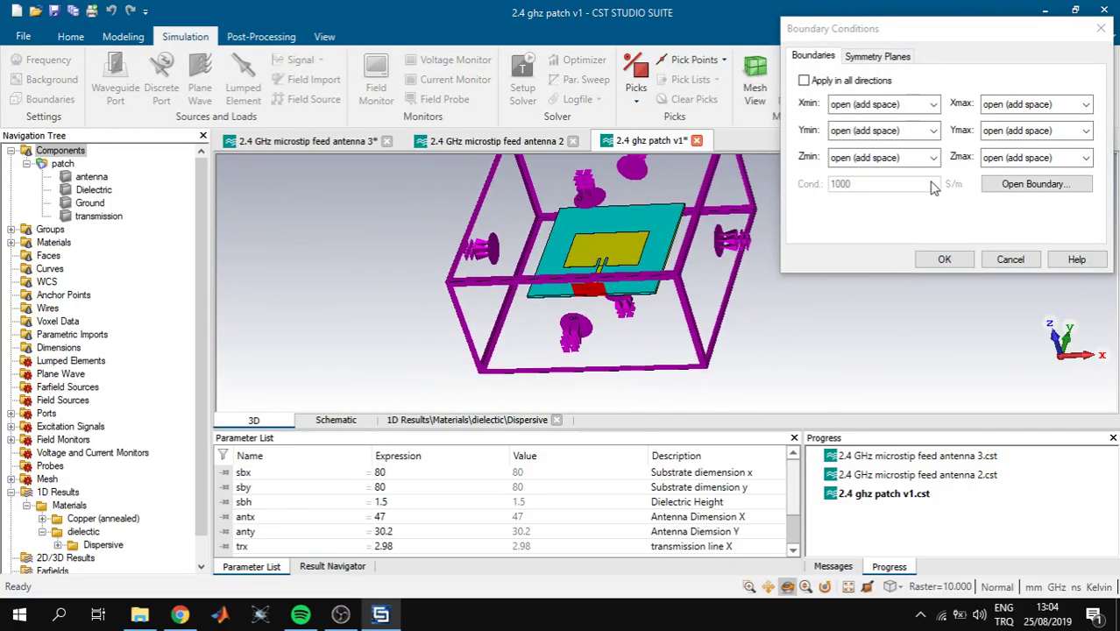
{"action": "left_click", "coordinate": [876, 56]}
{"action": "left_click", "coordinate": [813, 56]}
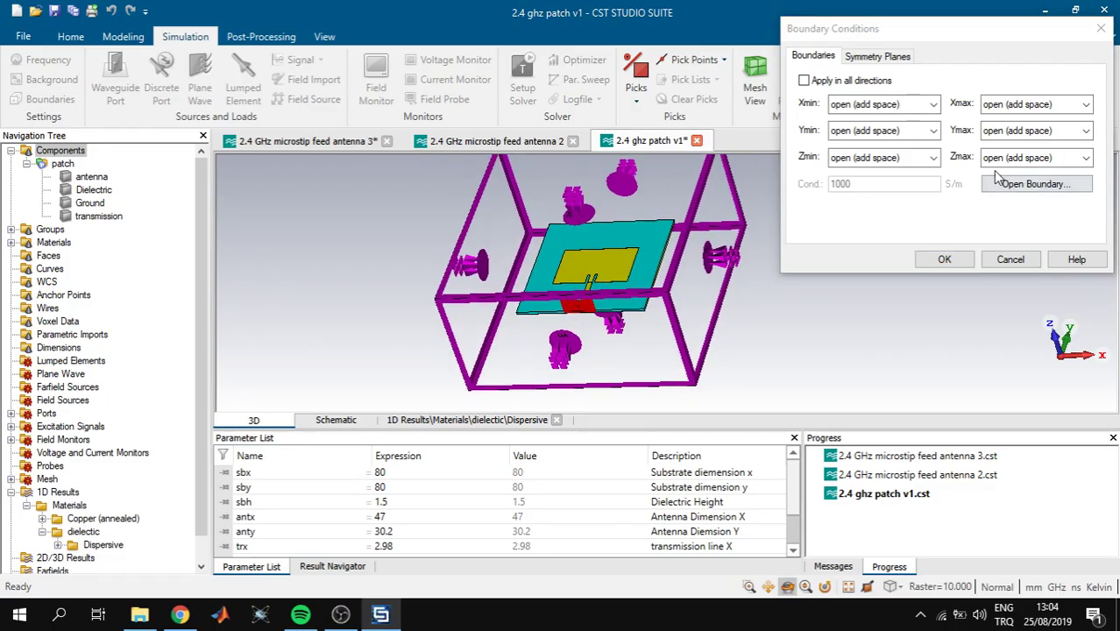
{"action": "left_click", "coordinate": [944, 259]}
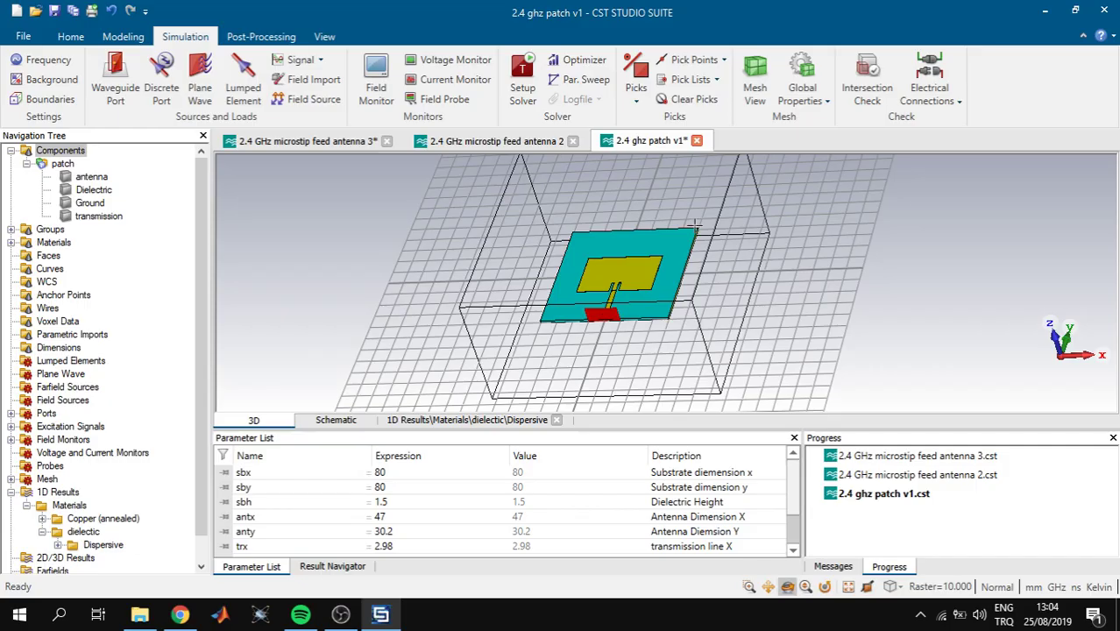
List the defined field monitors and start the time domain solver with a hexahedral mesh and -40 dB accuracy.
{"action": "scroll", "coordinate": [132, 289], "scroll_direction": "down", "scroll_amount": 1}
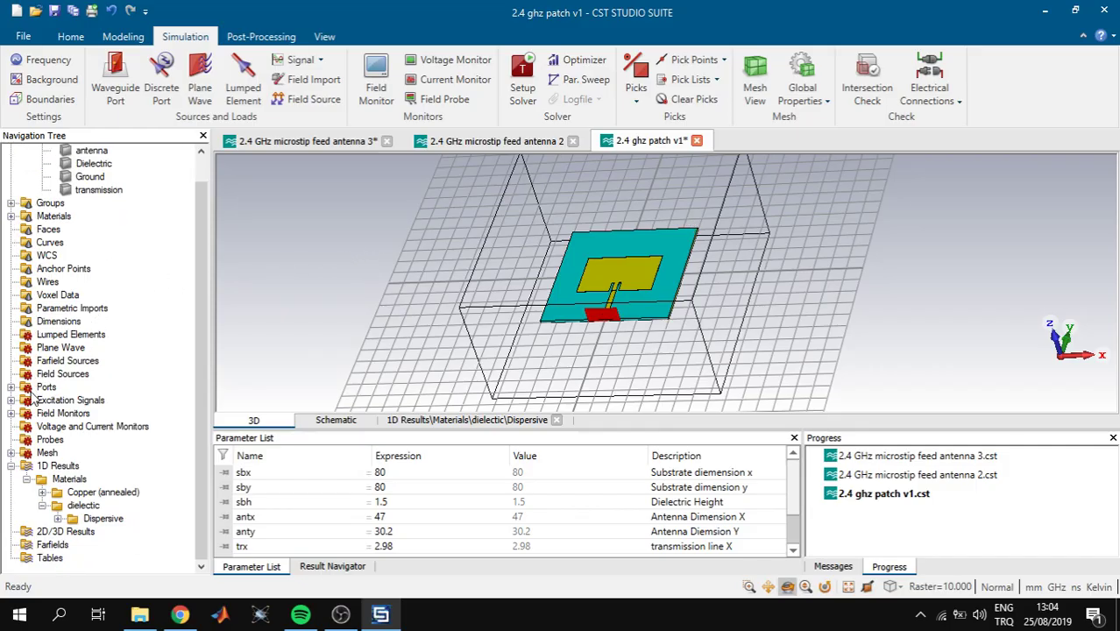
{"action": "left_click", "coordinate": [11, 413]}
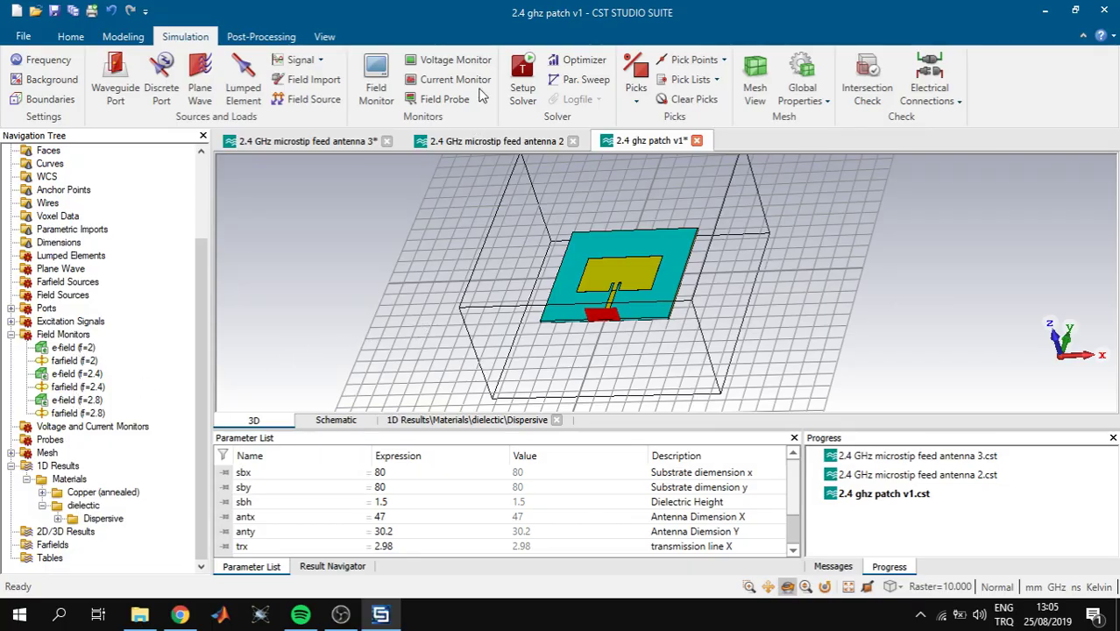
{"action": "left_click", "coordinate": [529, 72]}
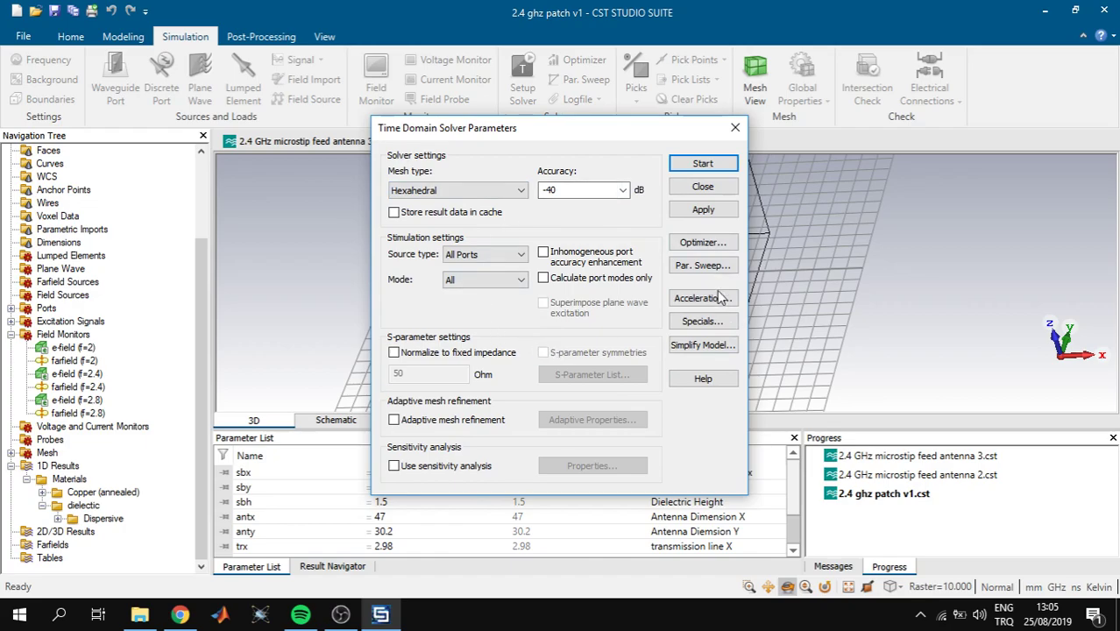
{"action": "left_click", "coordinate": [705, 165]}
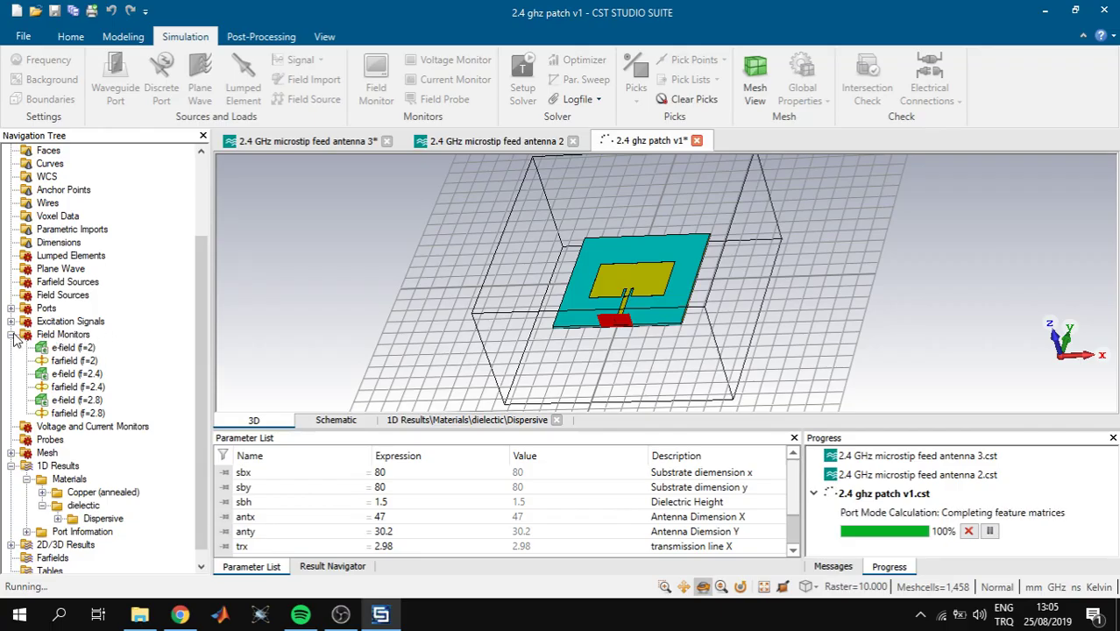
Collapse the field monitors and 1D results in the tree, and abort the running solver with its results kept.
{"action": "scroll", "coordinate": [16, 340], "scroll_direction": "down", "scroll_amount": 1}
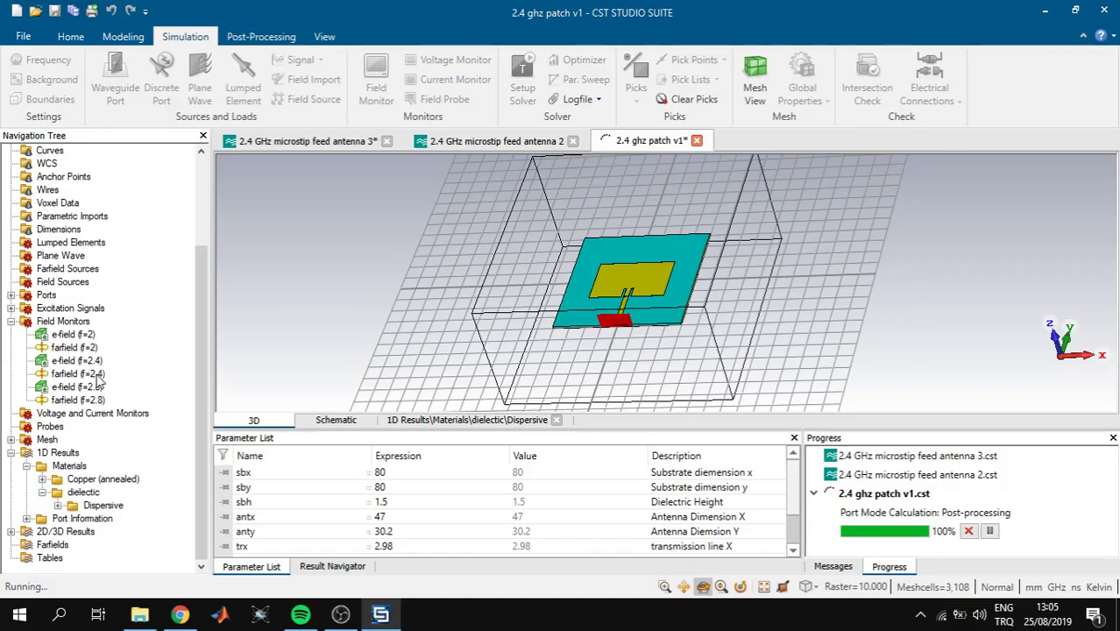
{"action": "left_click", "coordinate": [12, 321]}
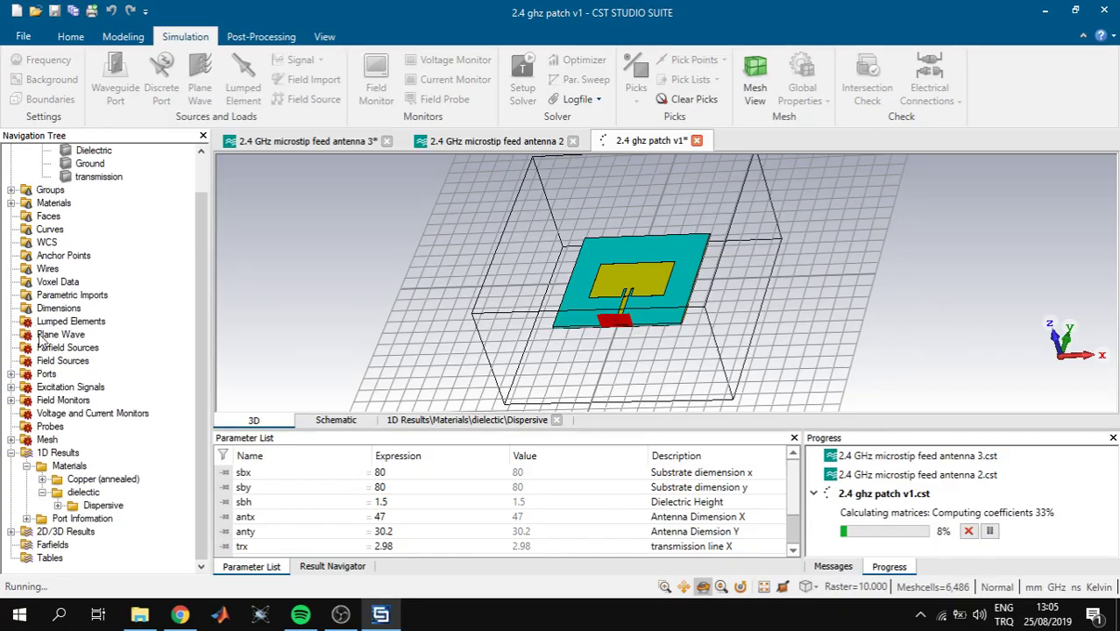
{"action": "left_click", "coordinate": [11, 453]}
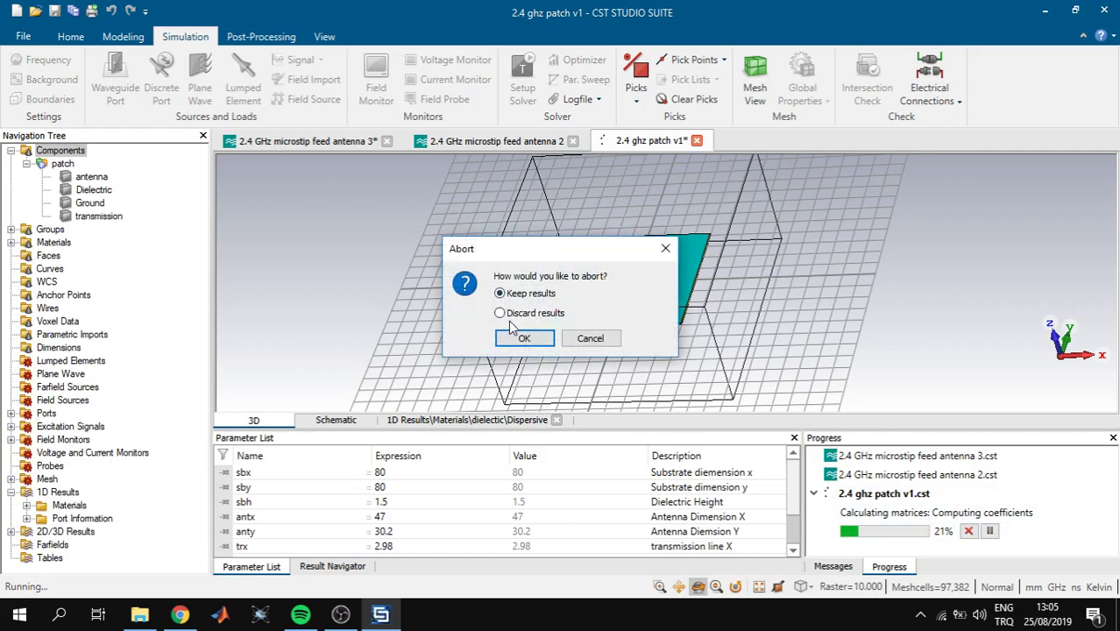
{"action": "left_click", "coordinate": [524, 340]}
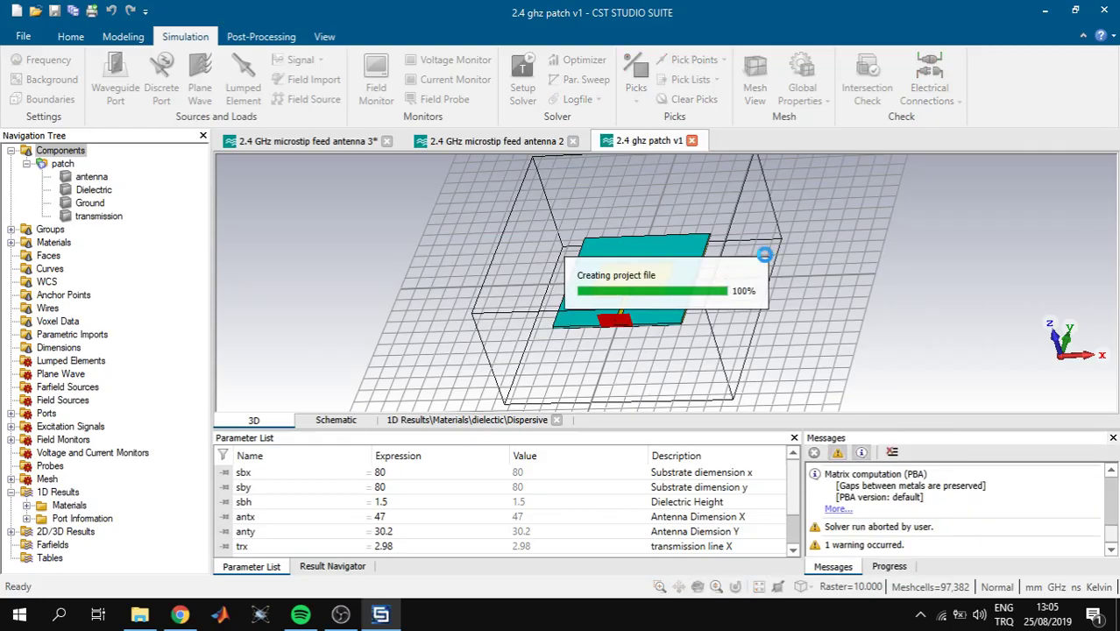
Switch to the project 2.4 GHz microstip feed antenna 3 and display its S1,1 curve from the S-parameter results.
{"action": "left_click", "coordinate": [273, 140]}
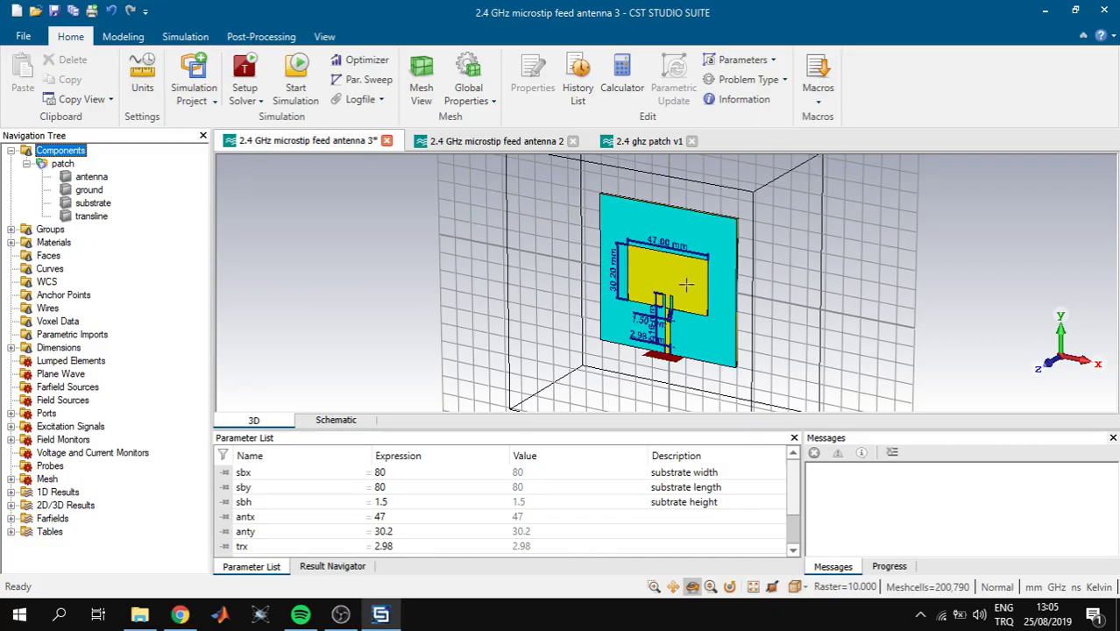
{"action": "double_click", "coordinate": [24, 493]}
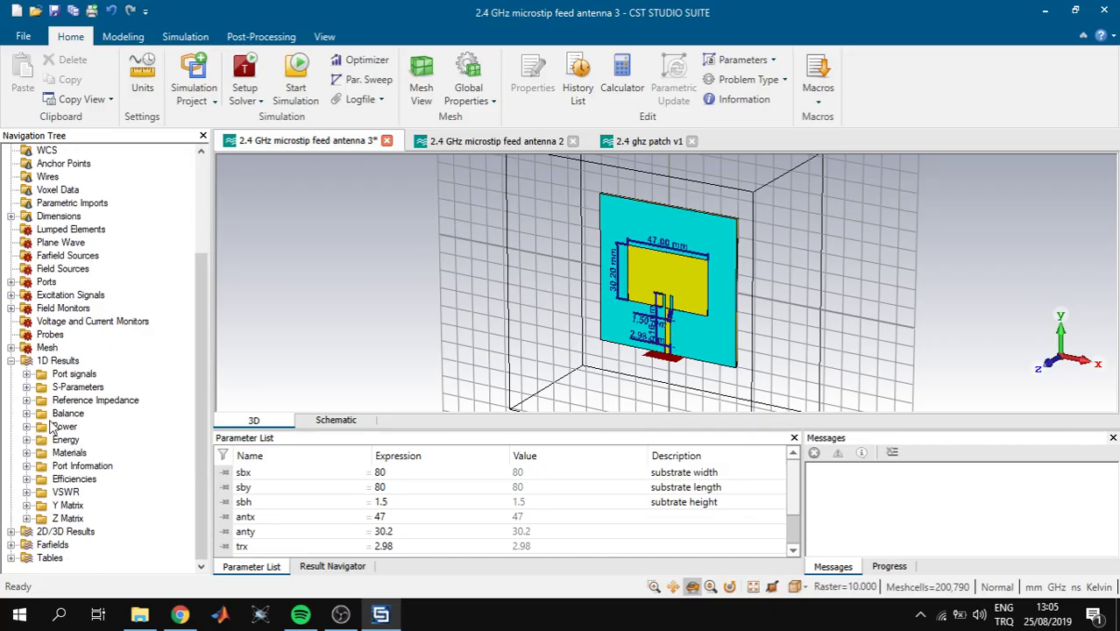
{"action": "left_click", "coordinate": [76, 388]}
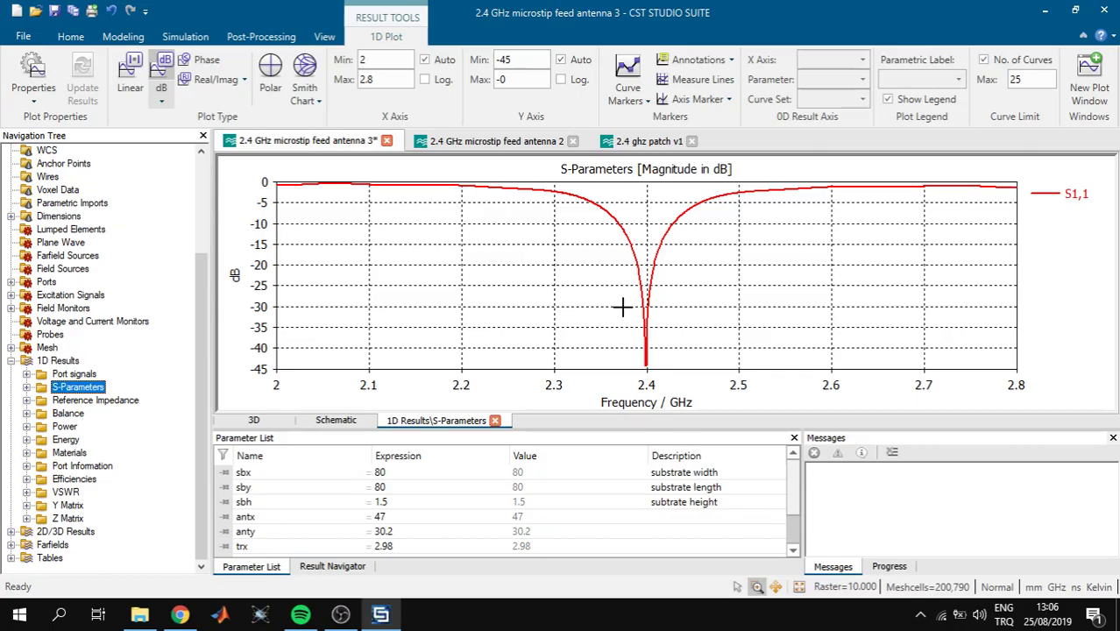
{"action": "left_click", "coordinate": [27, 386]}
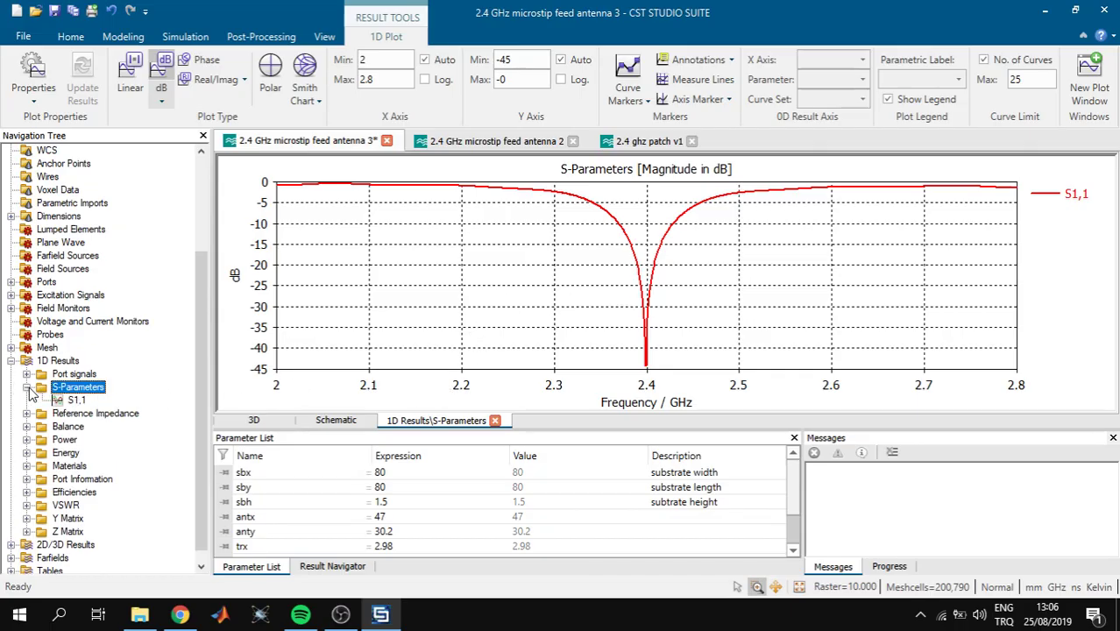
{"action": "left_click", "coordinate": [77, 399]}
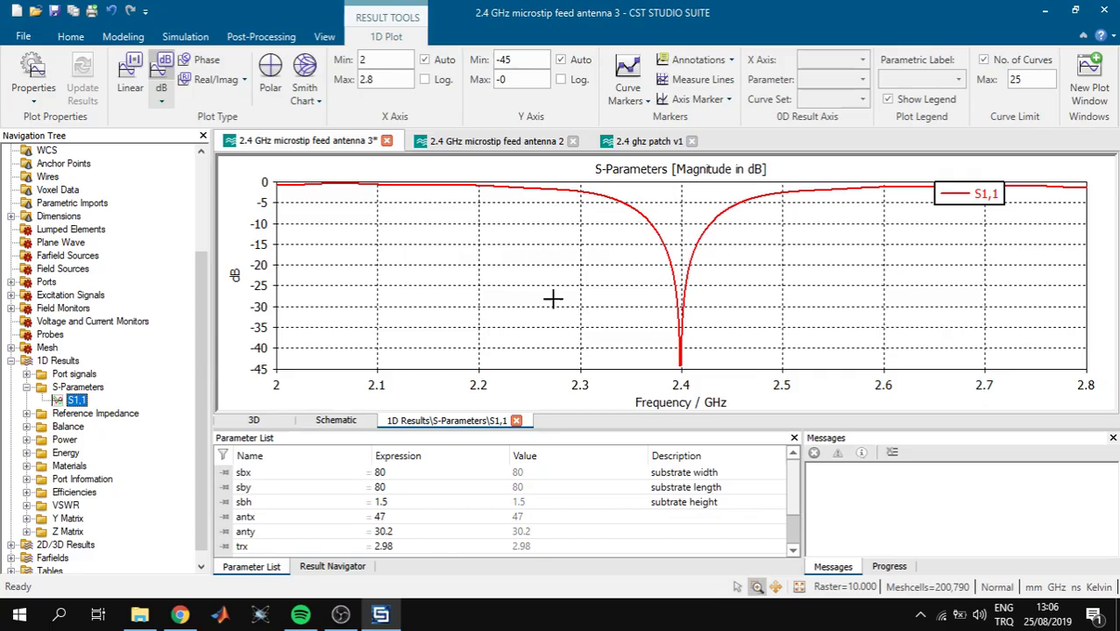
Display the 3D farfield gain pattern at 2.4 GHz with the antenna structure shown, and examine it from several angles.
{"action": "scroll", "coordinate": [61, 394], "scroll_direction": "down", "scroll_amount": 1}
{"action": "left_click", "coordinate": [10, 545]}
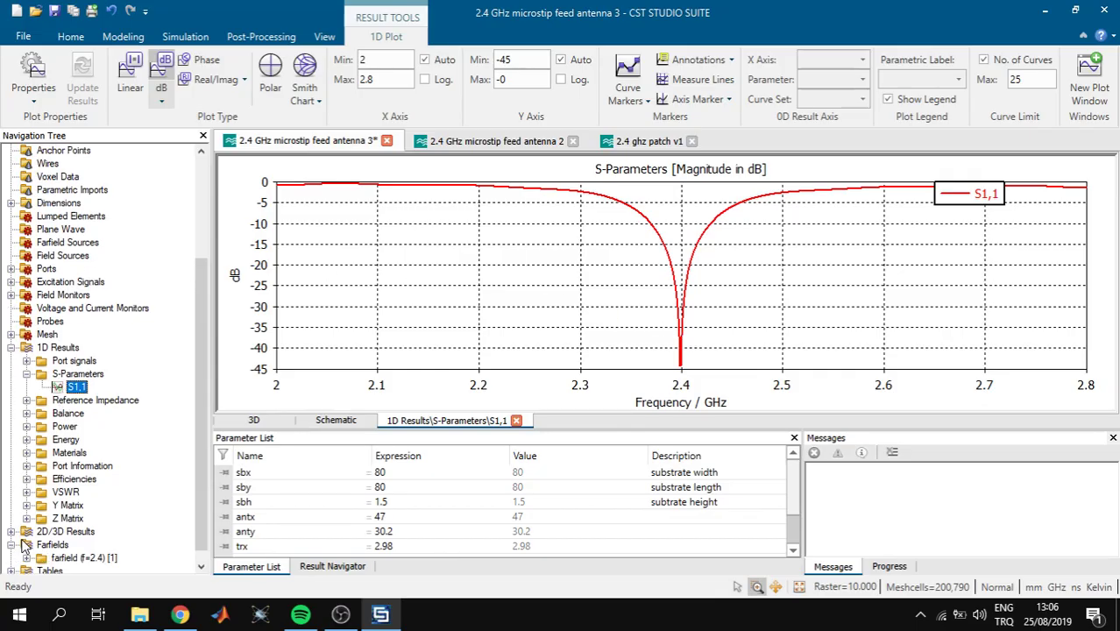
{"action": "scroll", "coordinate": [25, 546], "scroll_direction": "down", "scroll_amount": 1}
{"action": "left_click", "coordinate": [70, 545]}
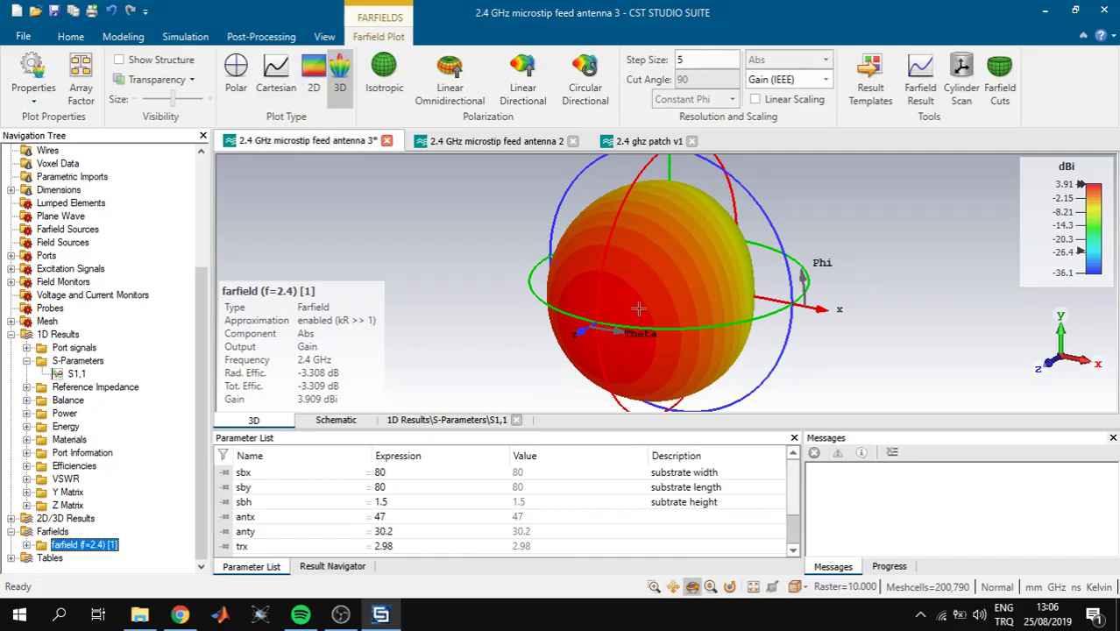
{"action": "left_click_drag", "start_coordinate": [693, 263], "coordinate": [583, 248]}
{"action": "left_click", "coordinate": [119, 59]}
{"action": "left_click_drag", "start_coordinate": [508, 241], "coordinate": [652, 255]}
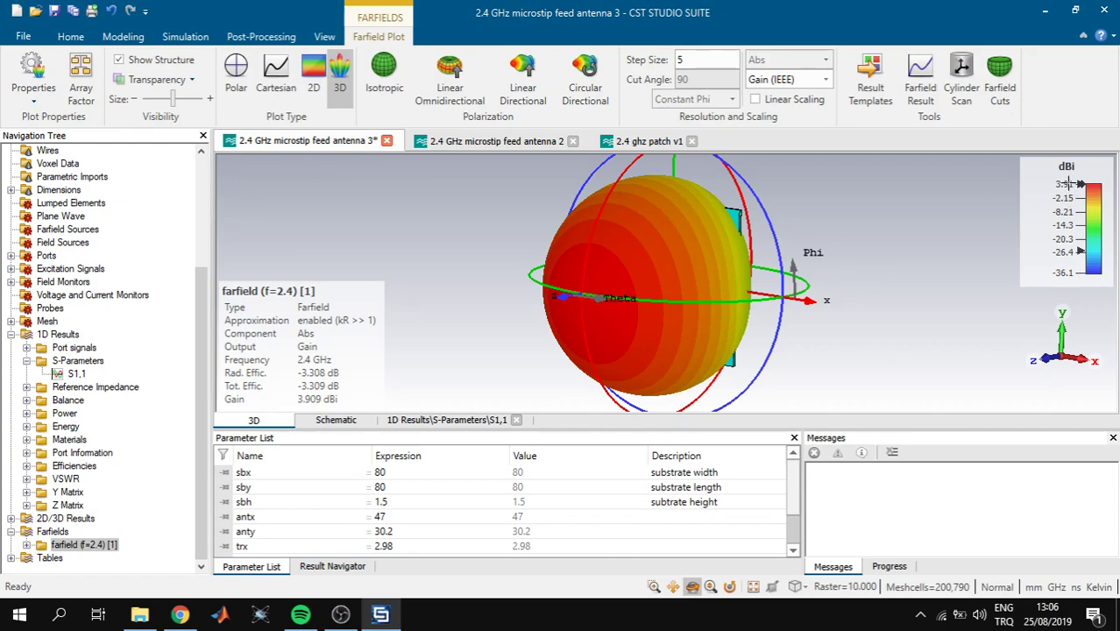
Compare the antenna geometry in the 2.4 GHz microstip feed antenna 2 project with the 2.4 ghz patch v1 model.
{"action": "left_click", "coordinate": [493, 141]}
{"action": "left_click", "coordinate": [60, 150]}
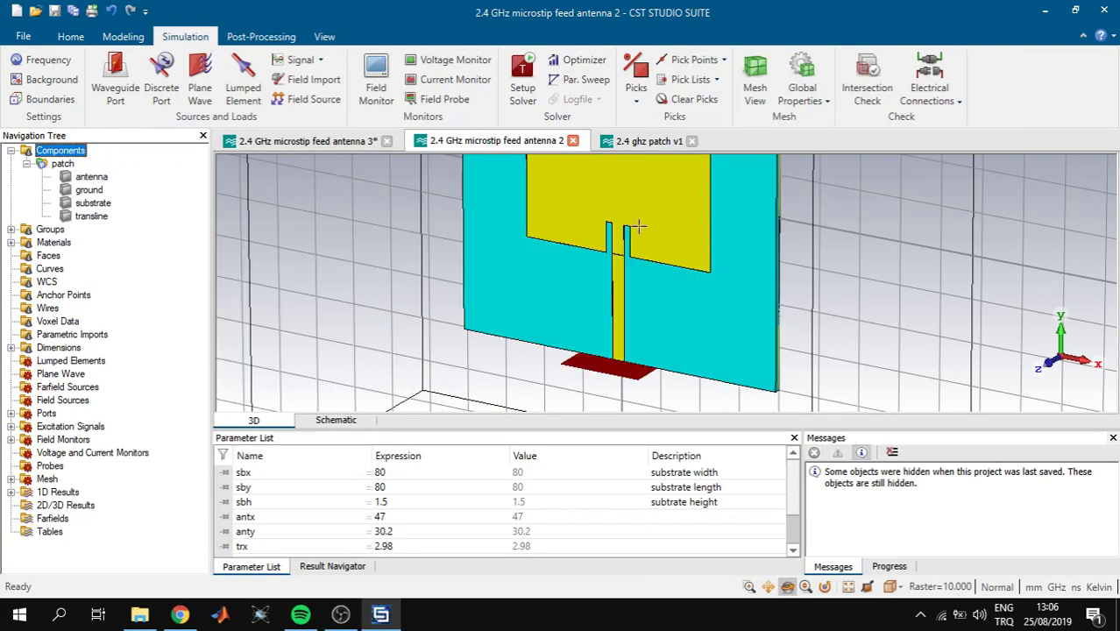
{"action": "scroll", "coordinate": [638, 230], "scroll_direction": "down", "scroll_amount": 3}
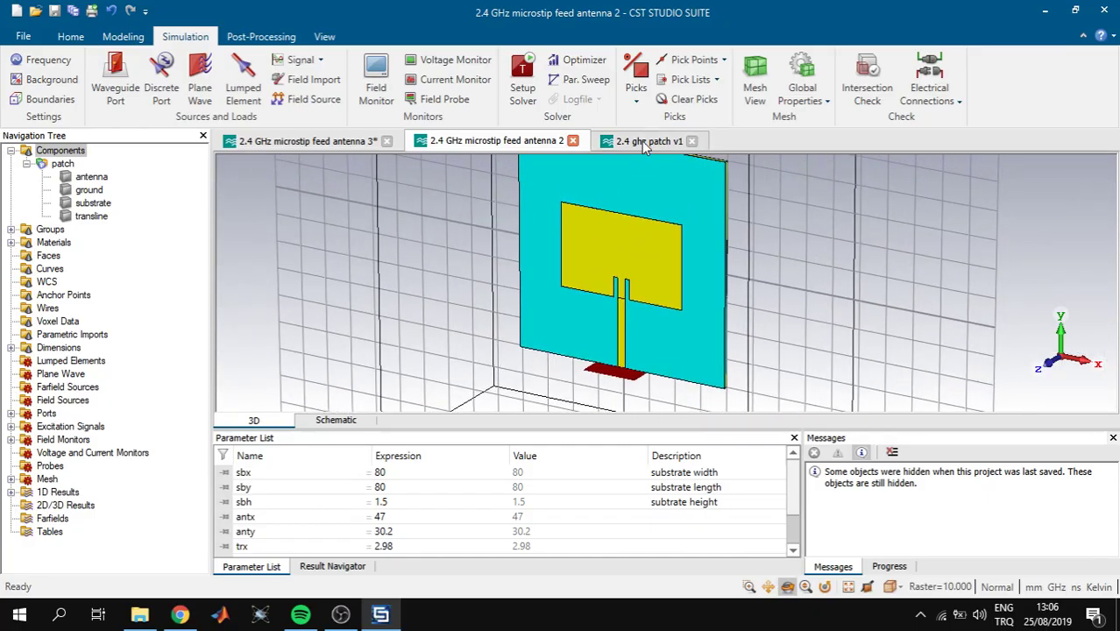
{"action": "left_click", "coordinate": [644, 142]}
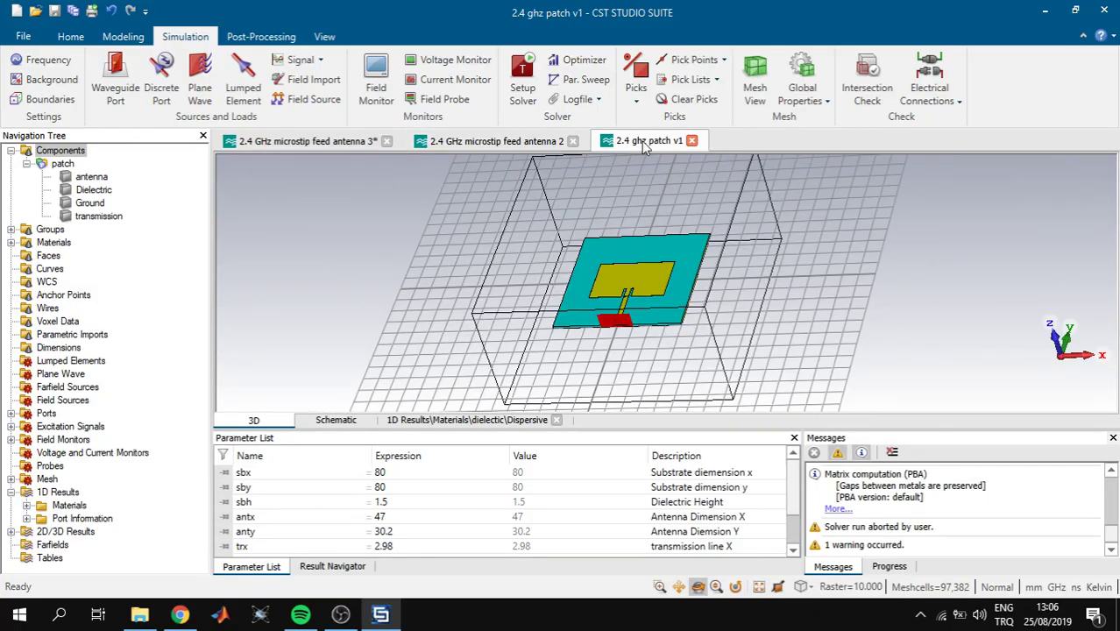
{"action": "left_click_drag", "start_coordinate": [638, 225], "coordinate": [613, 238]}
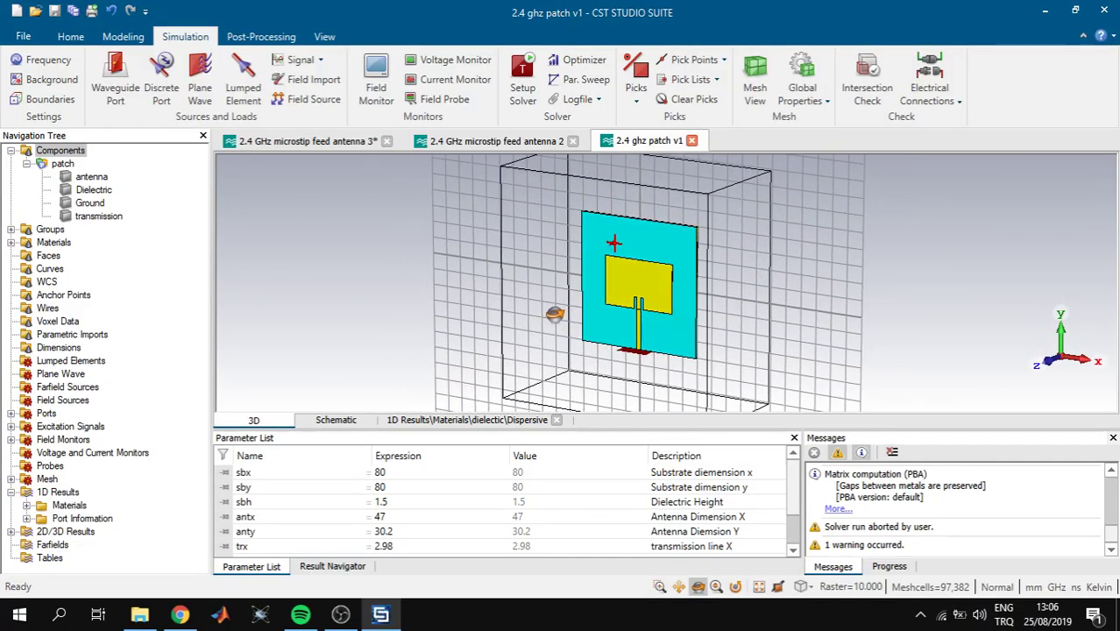